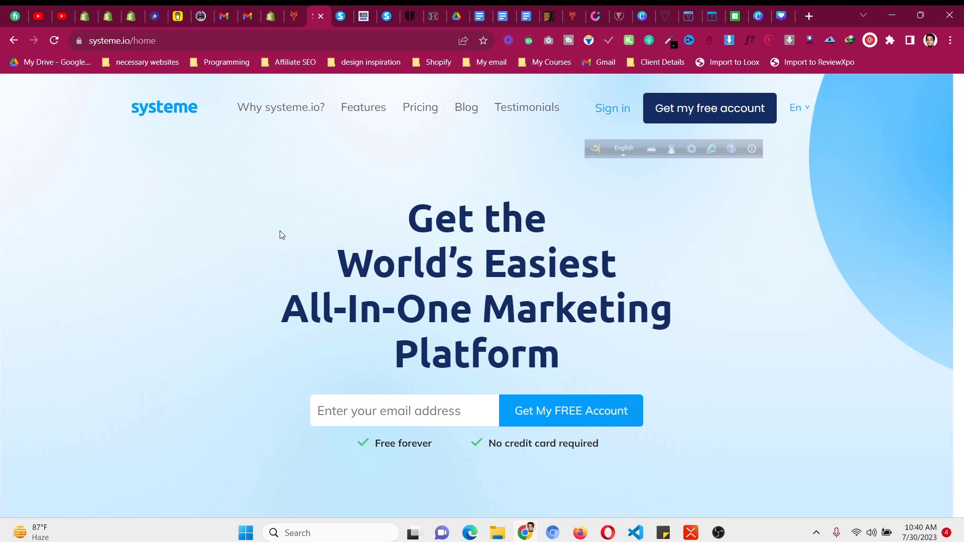
Look over the systeme.io home page and the account dashboard
{"action": "scroll", "coordinate": [281, 235], "scroll_direction": "down", "scroll_amount": 1}
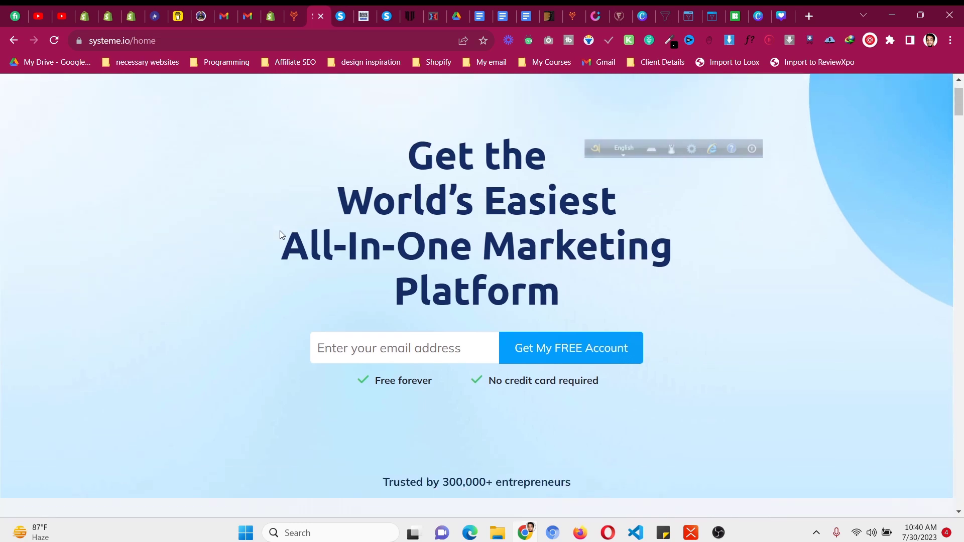
{"action": "scroll", "coordinate": [282, 235], "scroll_direction": "up", "scroll_amount": 1}
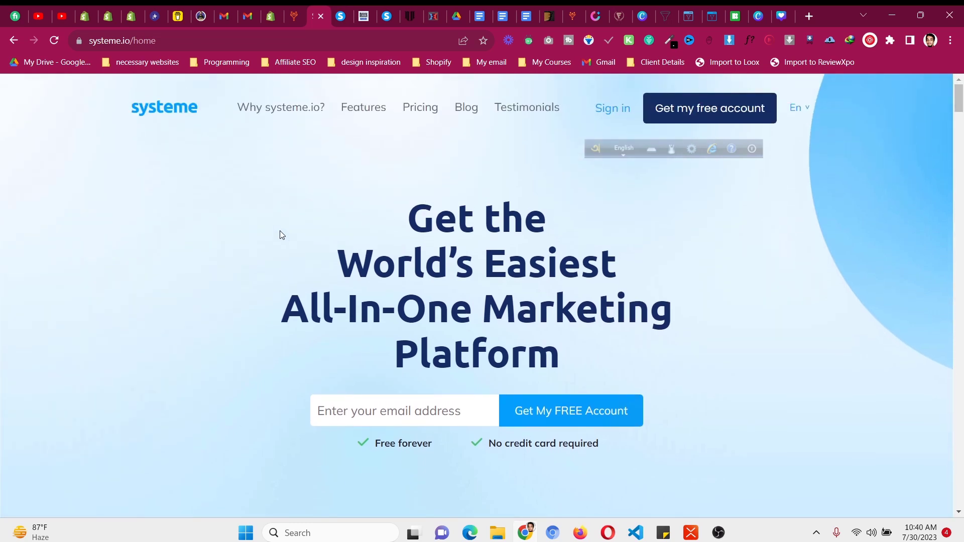
{"action": "scroll", "coordinate": [280, 232], "scroll_direction": "down", "scroll_amount": 1}
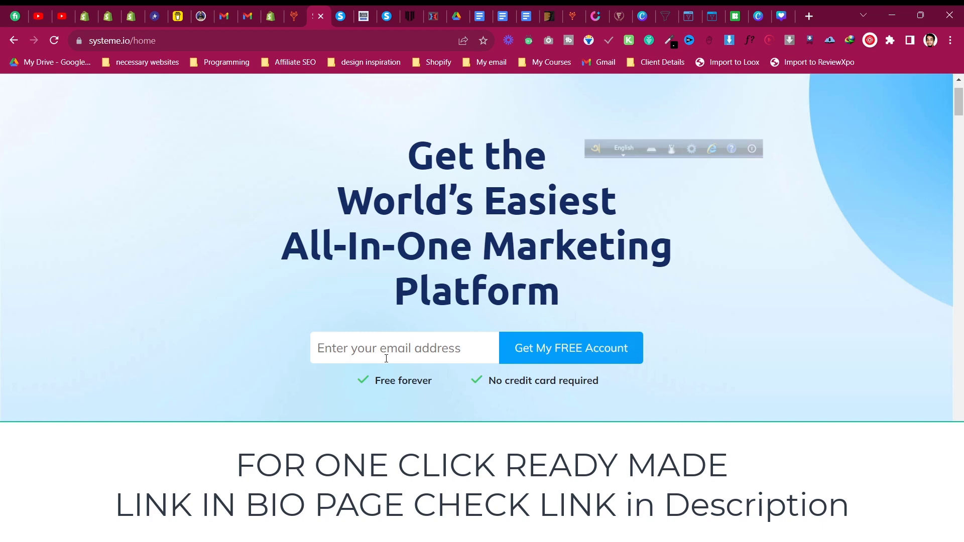
{"action": "left_click", "coordinate": [338, 11]}
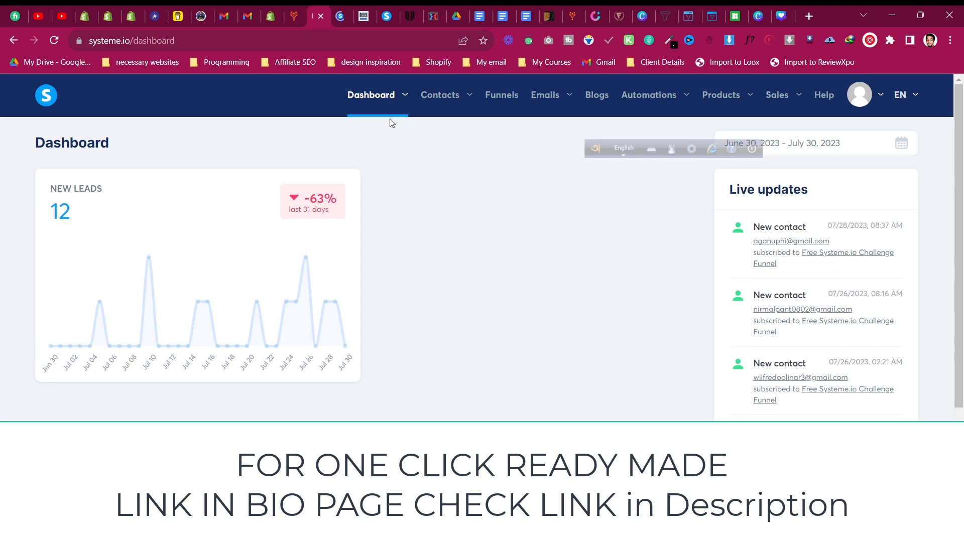
Examine the first sample link-in-bio page and the extras offered in the Buy Me a Coffee shop
{"action": "left_click", "coordinate": [343, 16]}
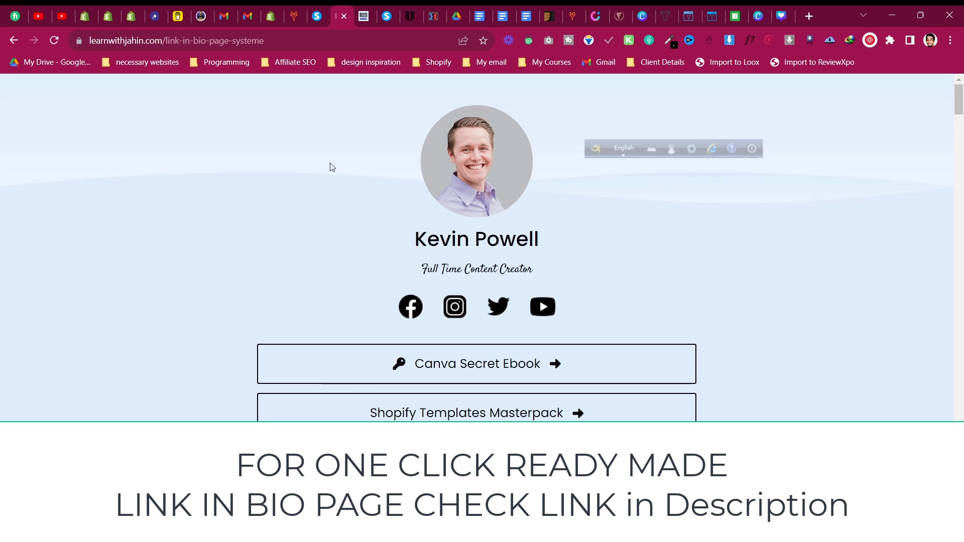
{"action": "scroll", "coordinate": [330, 163], "scroll_direction": "down", "scroll_amount": 1}
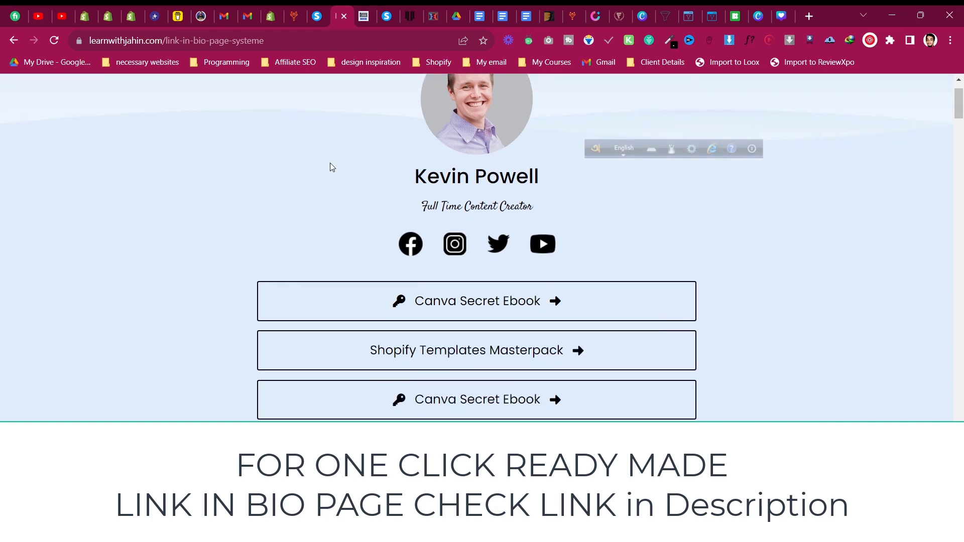
{"action": "scroll", "coordinate": [330, 163], "scroll_direction": "down", "scroll_amount": 1}
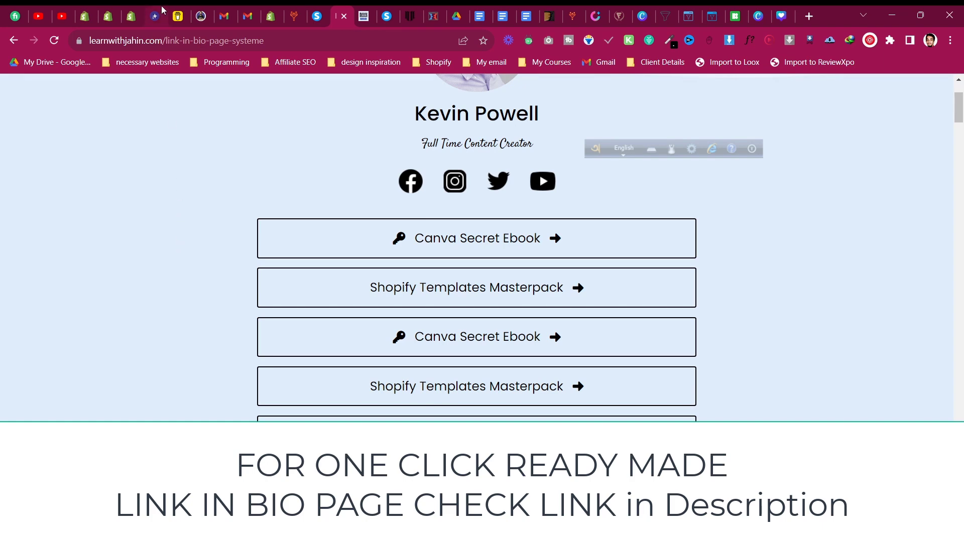
{"action": "left_click", "coordinate": [178, 9]}
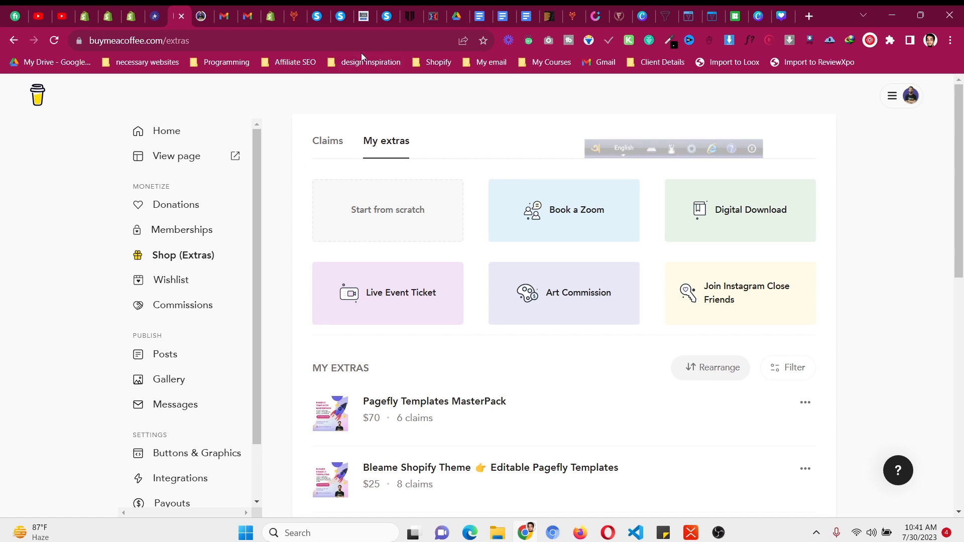
{"action": "left_click", "coordinate": [340, 16]}
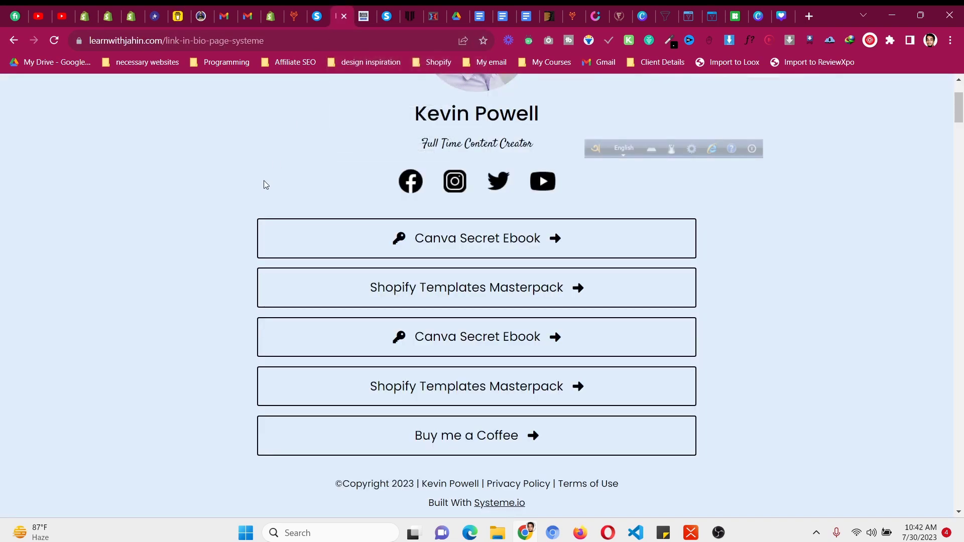
{"action": "scroll", "coordinate": [265, 185], "scroll_direction": "up", "scroll_amount": 3}
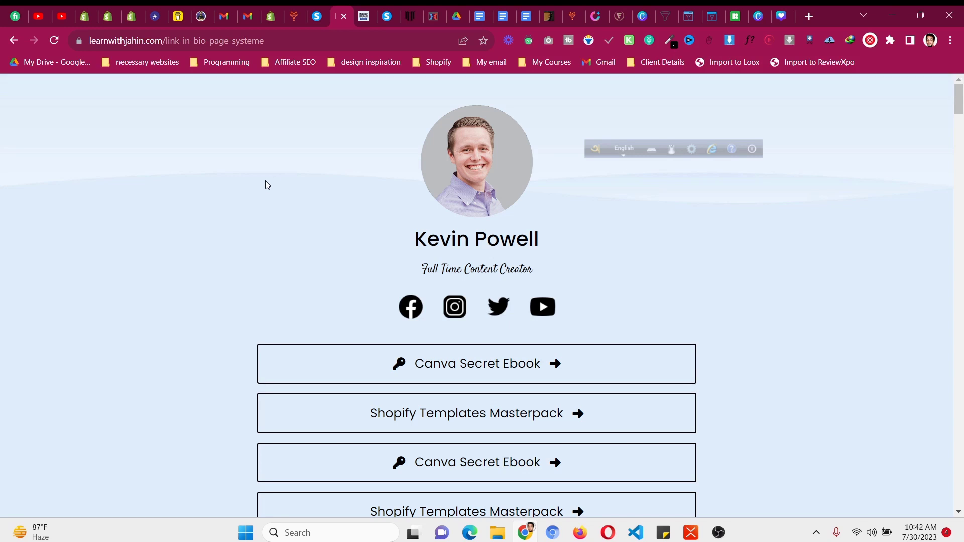
Browse the extras on the public Buy Me a Coffee page and view the "6 Link in Bio Pages in Systeme" item
{"action": "left_click", "coordinate": [199, 12]}
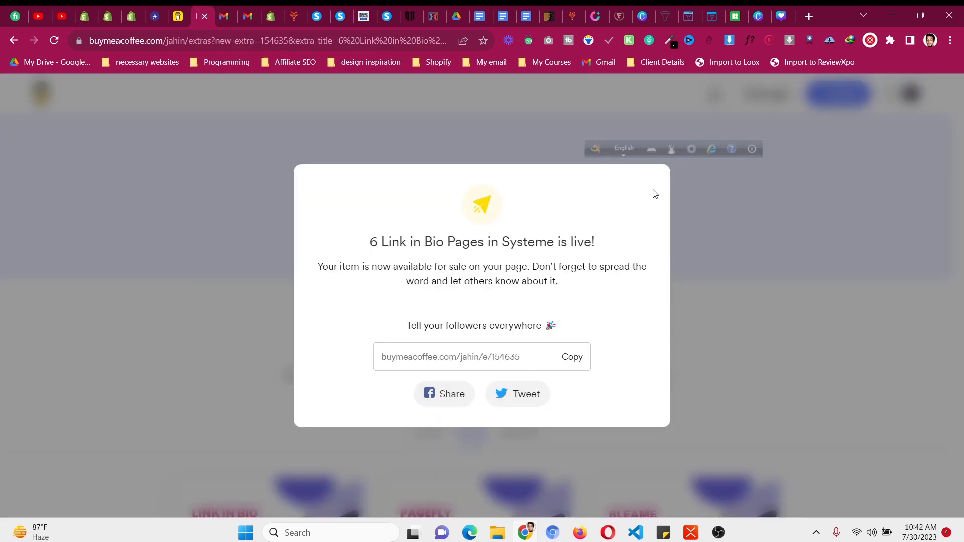
{"action": "left_click", "coordinate": [839, 281]}
{"action": "scroll", "coordinate": [840, 286], "scroll_direction": "down", "scroll_amount": 2}
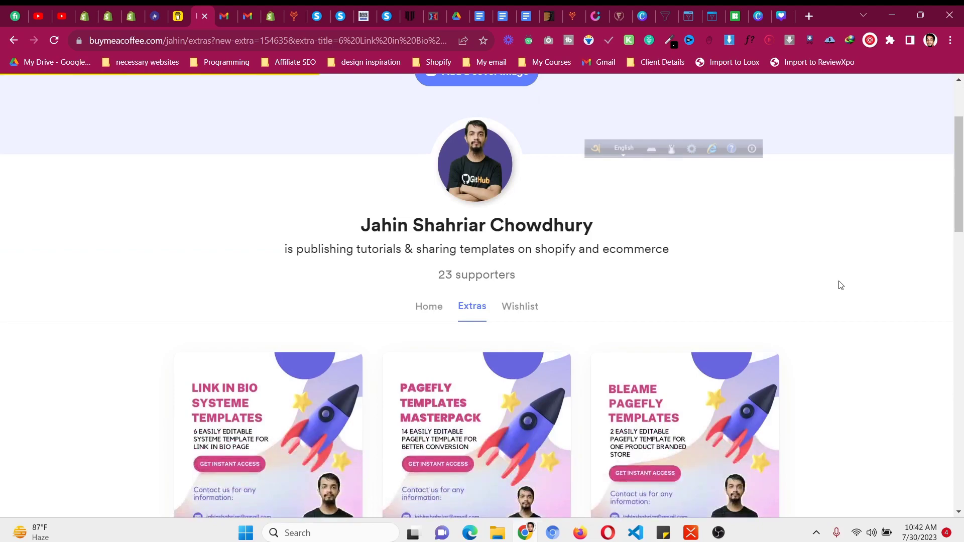
{"action": "scroll", "coordinate": [841, 285], "scroll_direction": "up", "scroll_amount": 2}
{"action": "scroll", "coordinate": [840, 285], "scroll_direction": "down", "scroll_amount": 15}
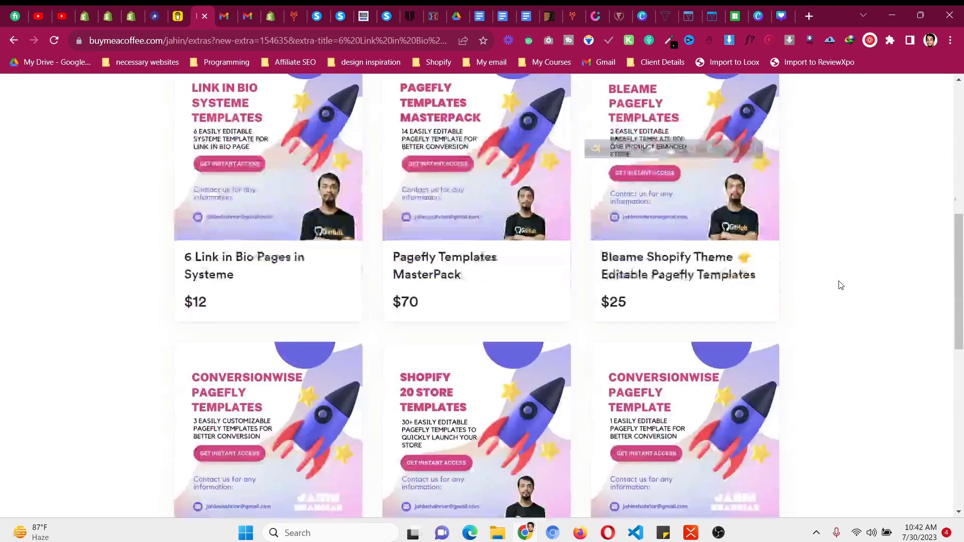
{"action": "scroll", "coordinate": [742, 286], "scroll_direction": "up", "scroll_amount": 10}
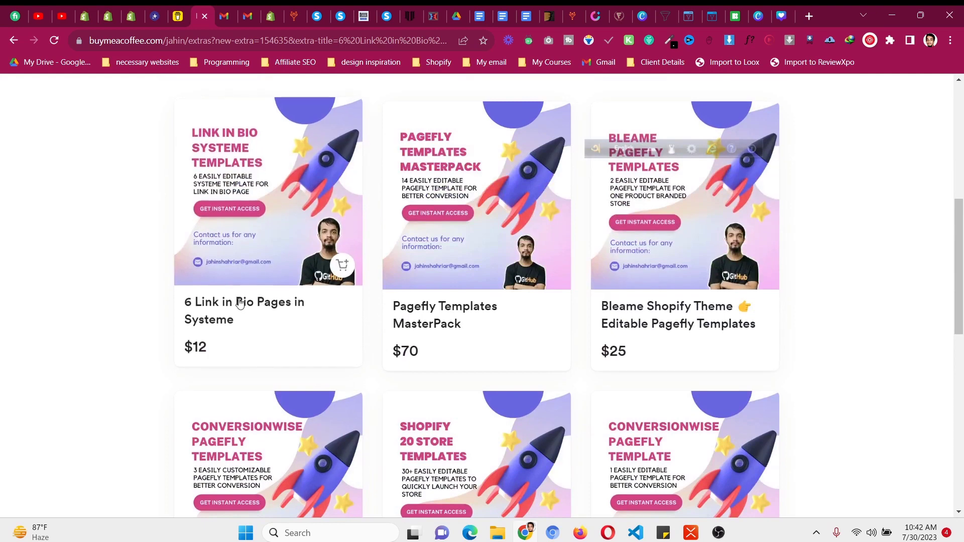
{"action": "left_click", "coordinate": [231, 289]}
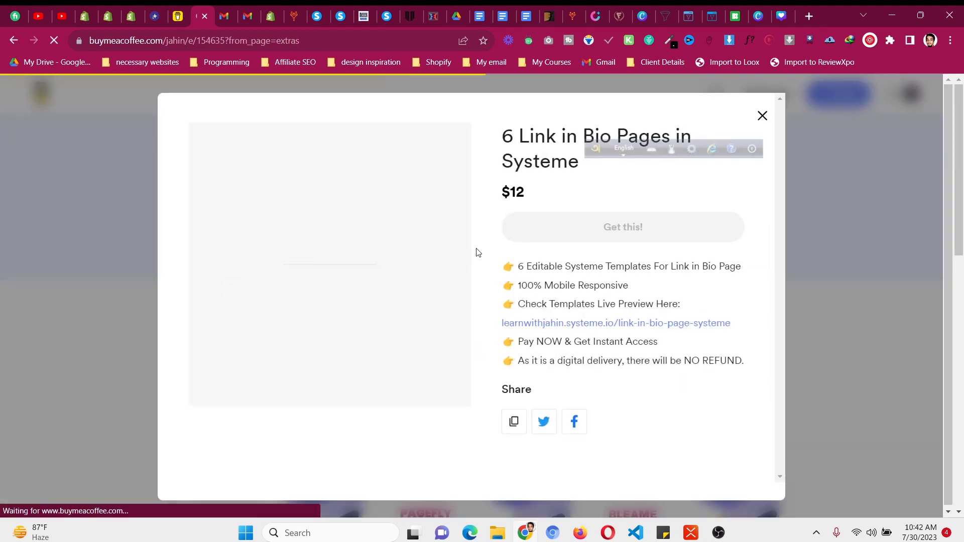
Examine the layouts of all the link-in-bio templates on the learnwithjahin.com preview page
{"action": "left_click", "coordinate": [350, 10]}
{"action": "scroll", "coordinate": [348, 236], "scroll_direction": "down", "scroll_amount": 8}
{"action": "scroll", "coordinate": [348, 237], "scroll_direction": "down", "scroll_amount": 6}
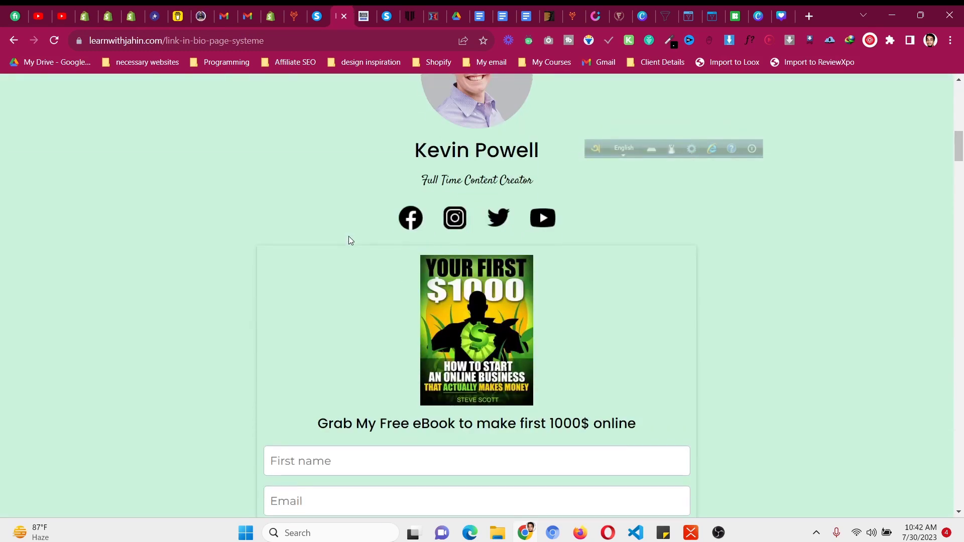
{"action": "scroll", "coordinate": [348, 237], "scroll_direction": "down", "scroll_amount": 1}
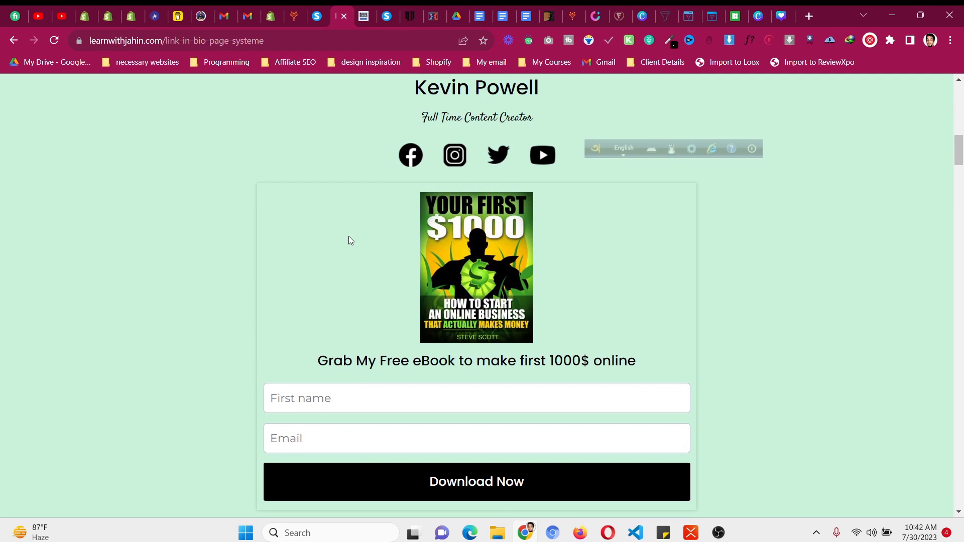
{"action": "scroll", "coordinate": [348, 236], "scroll_direction": "down", "scroll_amount": 1}
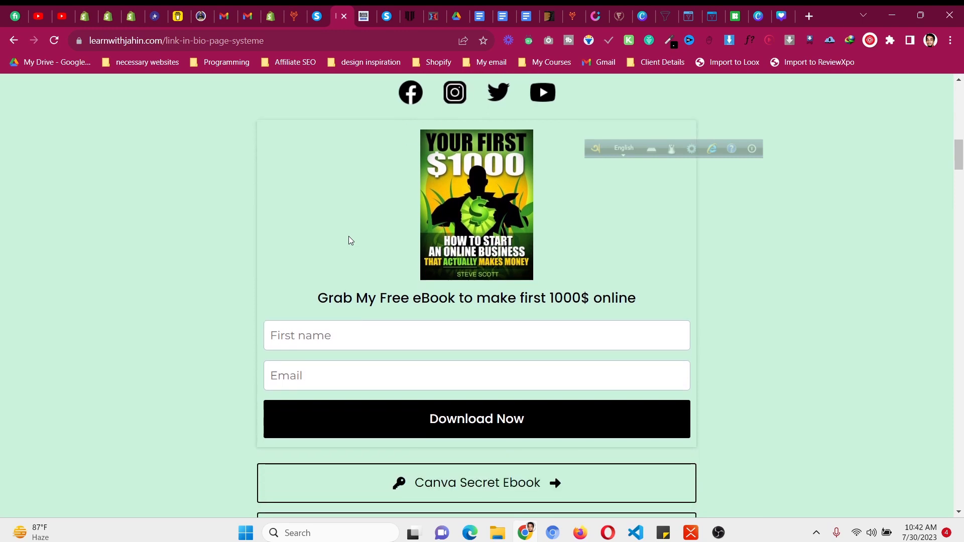
{"action": "scroll", "coordinate": [349, 236], "scroll_direction": "down", "scroll_amount": 12}
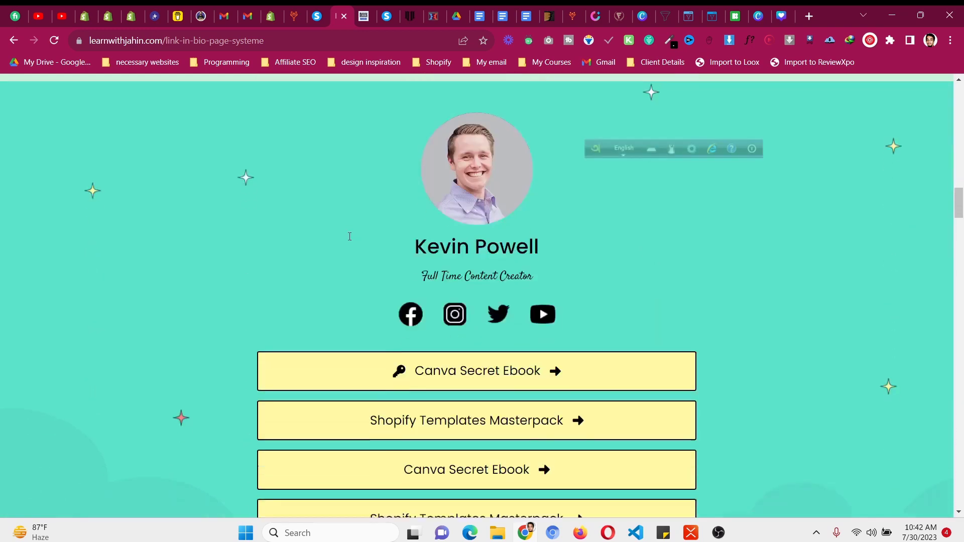
{"action": "scroll", "coordinate": [349, 236], "scroll_direction": "down", "scroll_amount": 7}
{"action": "scroll", "coordinate": [349, 236], "scroll_direction": "down", "scroll_amount": 1}
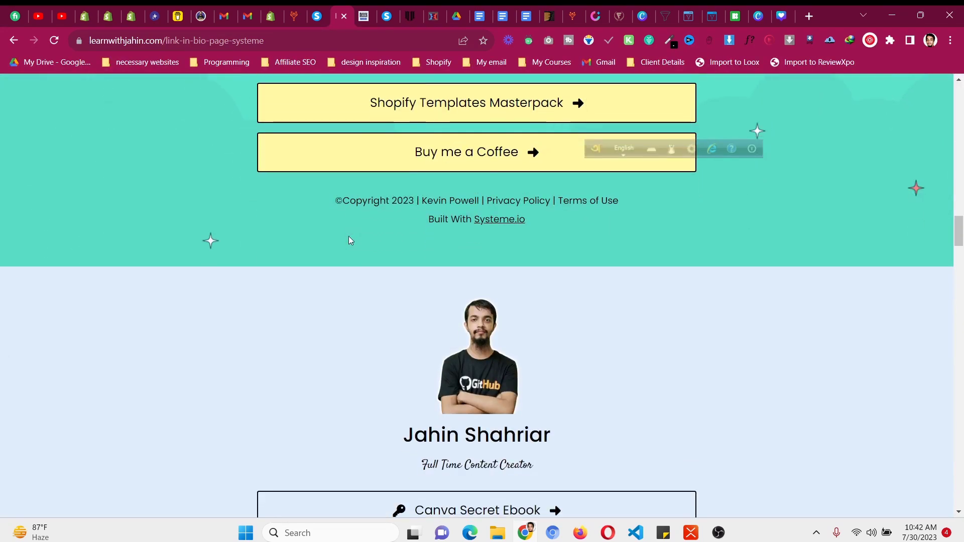
{"action": "scroll", "coordinate": [349, 241], "scroll_direction": "down", "scroll_amount": 8}
{"action": "scroll", "coordinate": [350, 241], "scroll_direction": "down", "scroll_amount": 10}
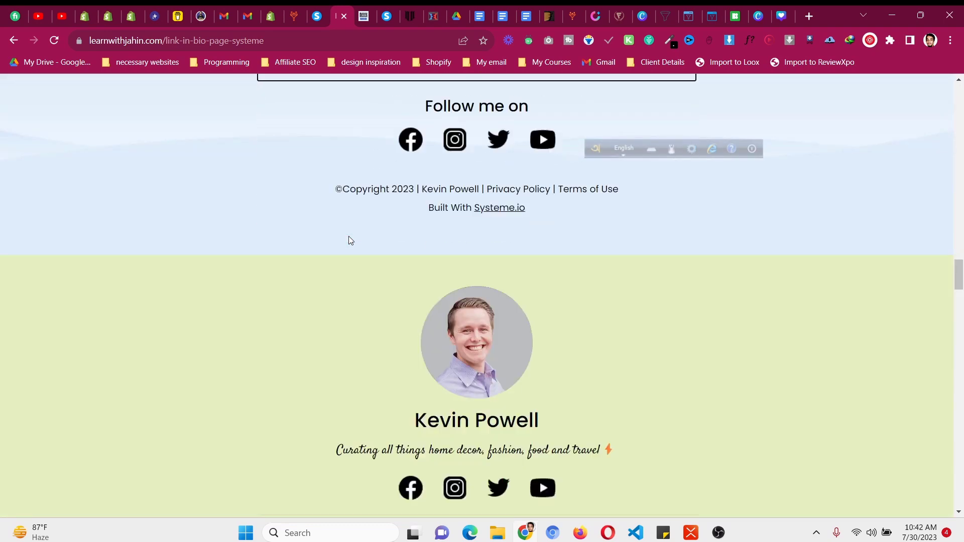
{"action": "scroll", "coordinate": [350, 240], "scroll_direction": "down", "scroll_amount": 14}
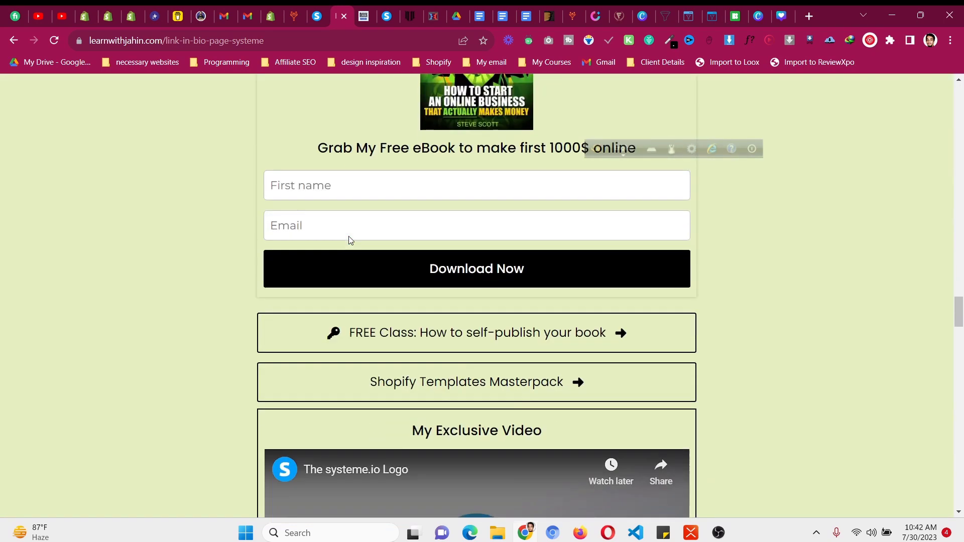
{"action": "scroll", "coordinate": [355, 241], "scroll_direction": "down", "scroll_amount": 7}
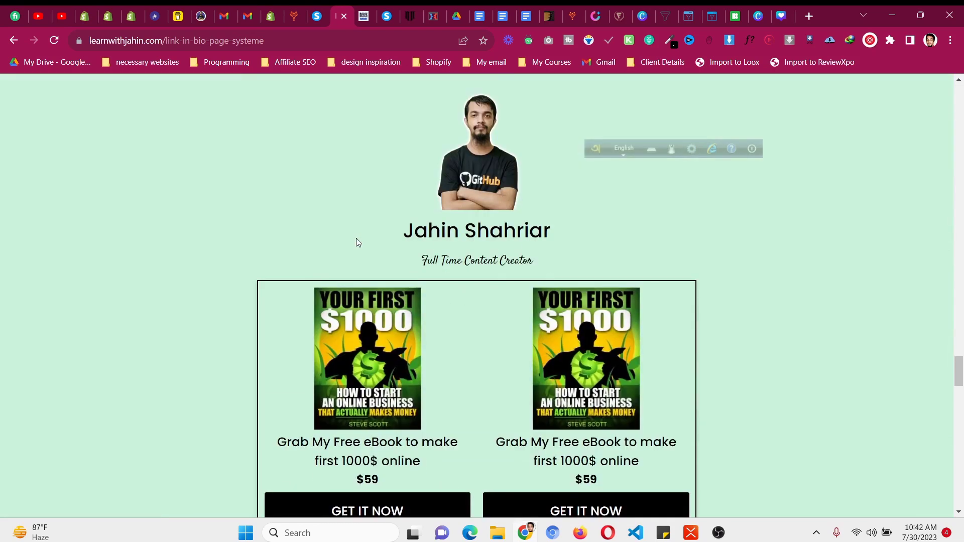
{"action": "scroll", "coordinate": [359, 236], "scroll_direction": "down", "scroll_amount": 7}
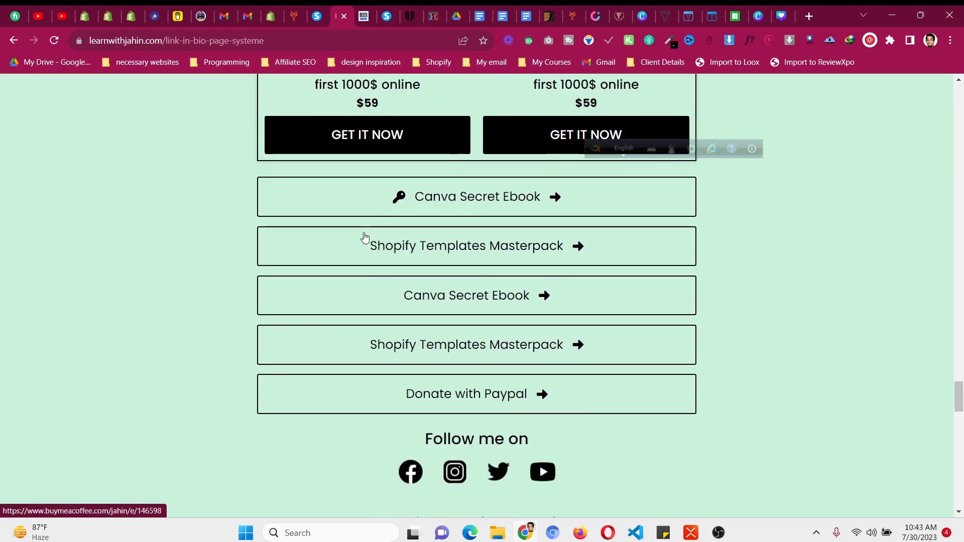
{"action": "scroll", "coordinate": [364, 237], "scroll_direction": "down", "scroll_amount": 10}
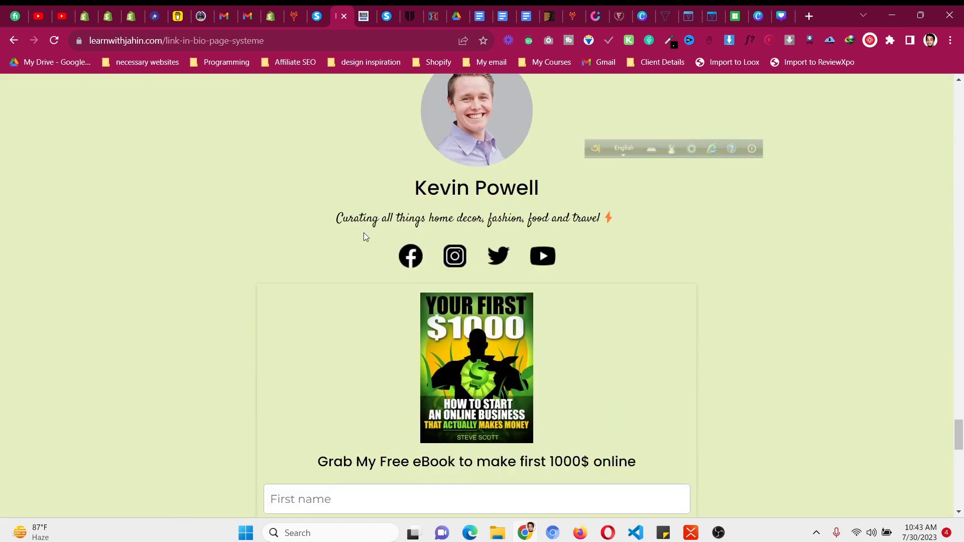
{"action": "scroll", "coordinate": [364, 234], "scroll_direction": "down", "scroll_amount": 6}
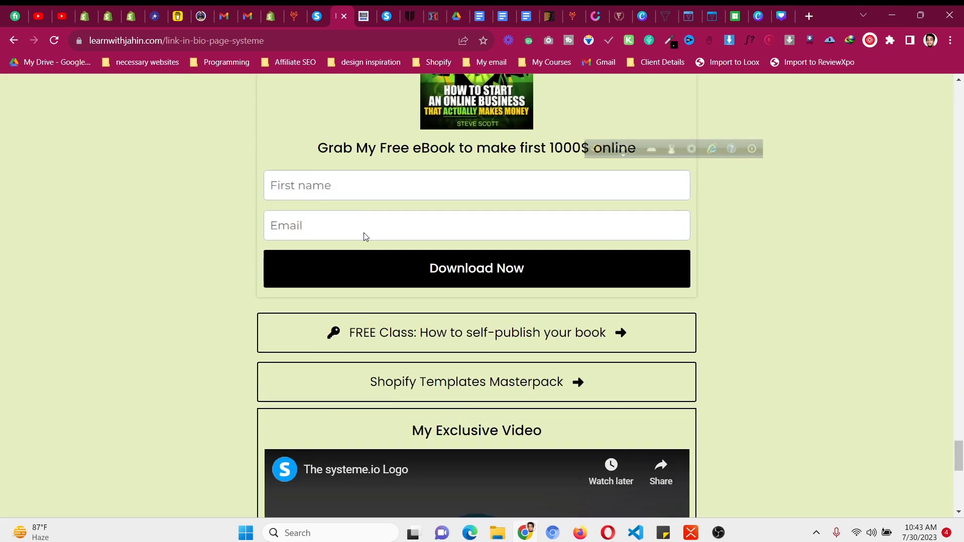
{"action": "scroll", "coordinate": [365, 236], "scroll_direction": "down", "scroll_amount": 8}
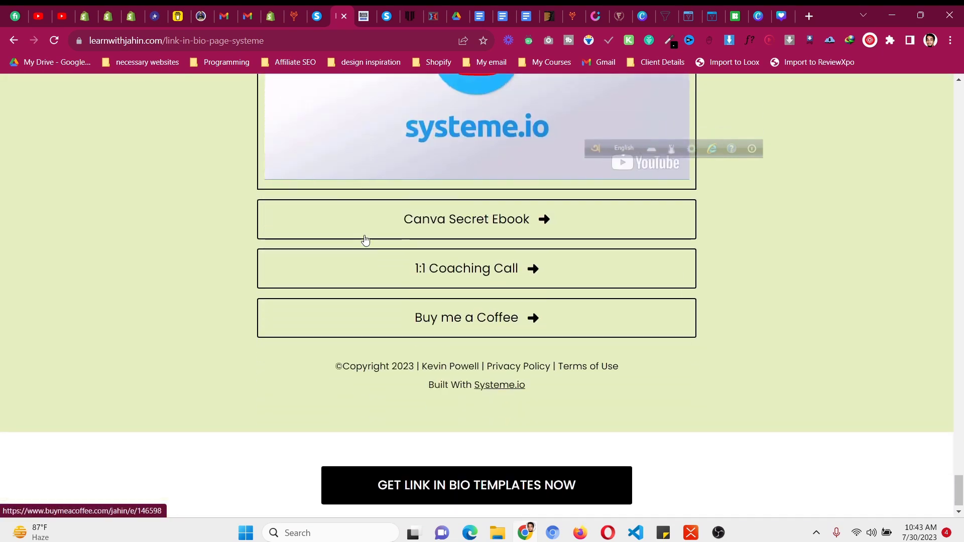
{"action": "scroll", "coordinate": [371, 238], "scroll_direction": "up", "scroll_amount": 1}
{"action": "scroll", "coordinate": [370, 237], "scroll_direction": "up", "scroll_amount": 15}
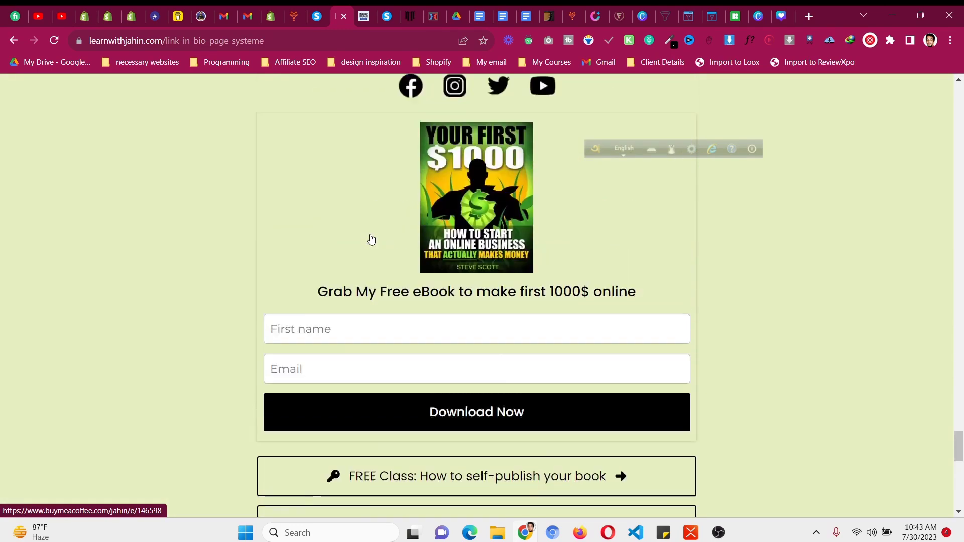
{"action": "scroll", "coordinate": [360, 229], "scroll_direction": "up", "scroll_amount": 10}
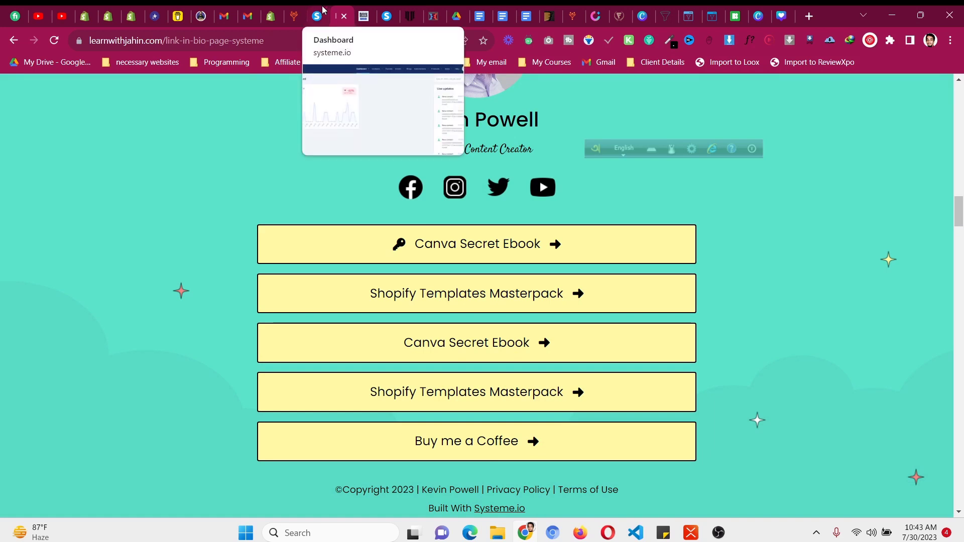
Create a systeme.io funnel named "Link in Bio Instagram" with the "Build an audience" goal
{"action": "left_click", "coordinate": [317, 16]}
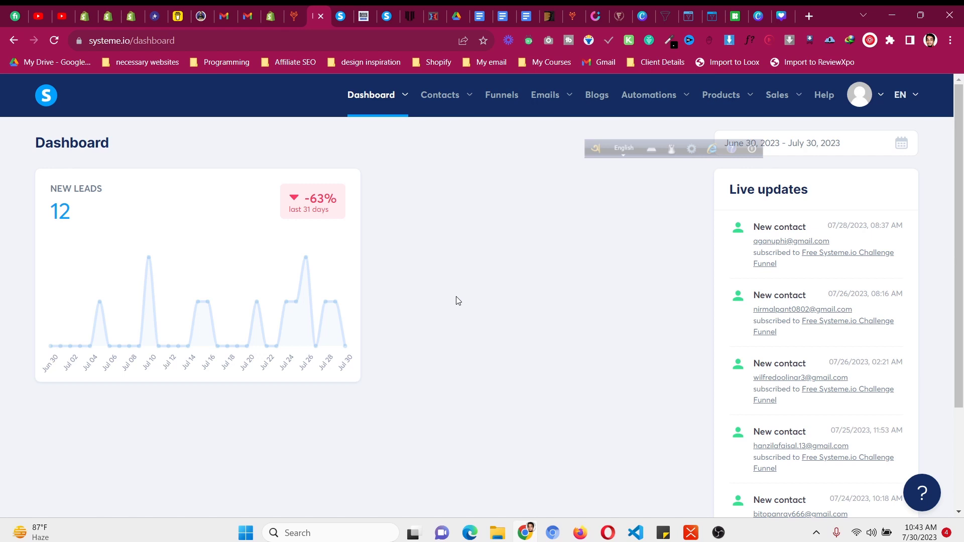
{"action": "left_click", "coordinate": [501, 96]}
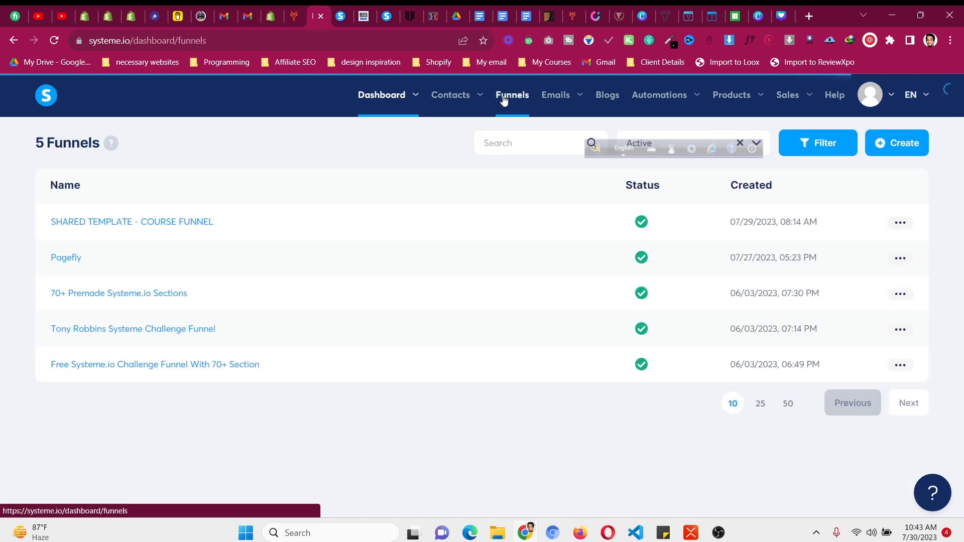
{"action": "left_click", "coordinate": [891, 149]}
{"action": "left_click", "coordinate": [407, 206]}
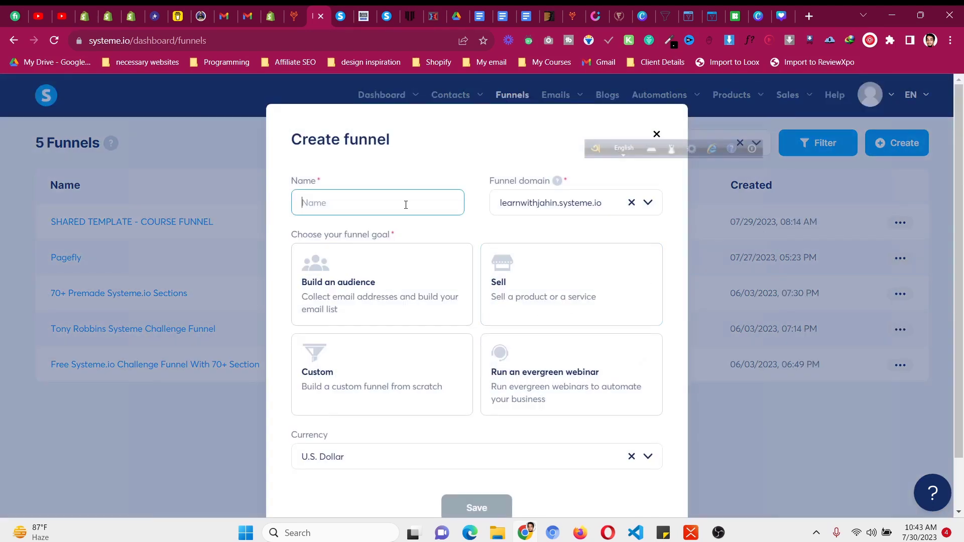
{"action": "type", "text": "S"}
{"action": "key", "text": "BackSpace"}
{"action": "type", "text": "Link in Bio l"}
{"action": "type", "text": "nstagram"}
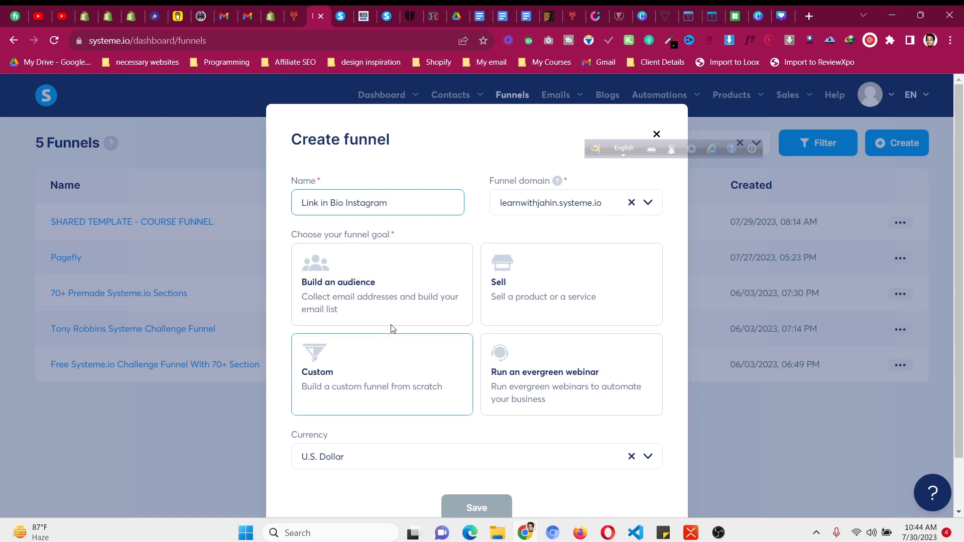
{"action": "left_click", "coordinate": [403, 304]}
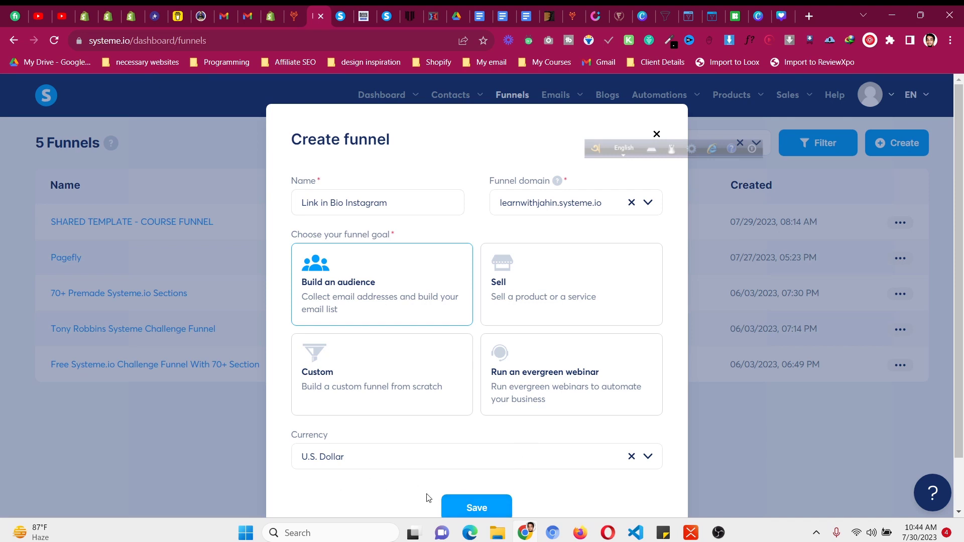
{"action": "left_click", "coordinate": [484, 509]}
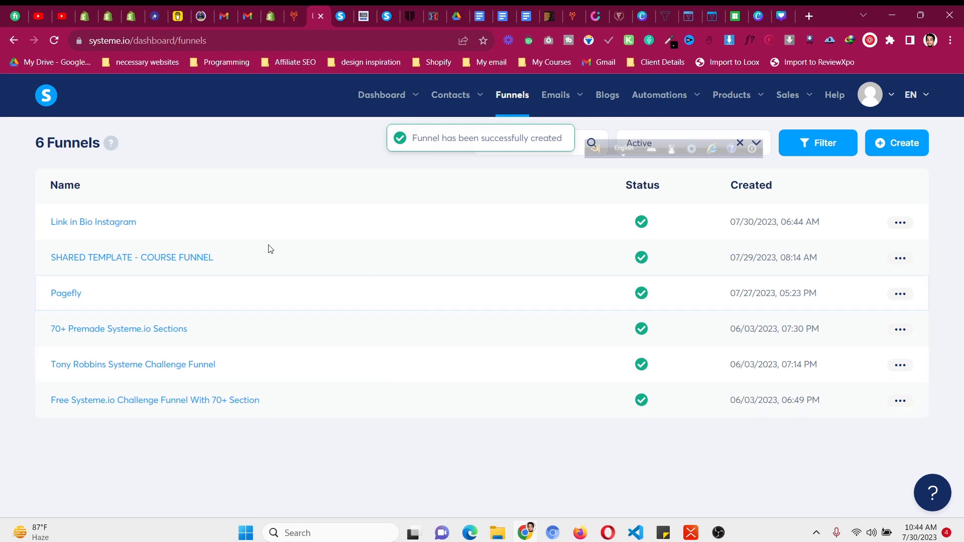
Open the "Link in Bio Instagram" funnel and choose the "It's all coming together..." template for its squeeze page
{"action": "left_click", "coordinate": [132, 225]}
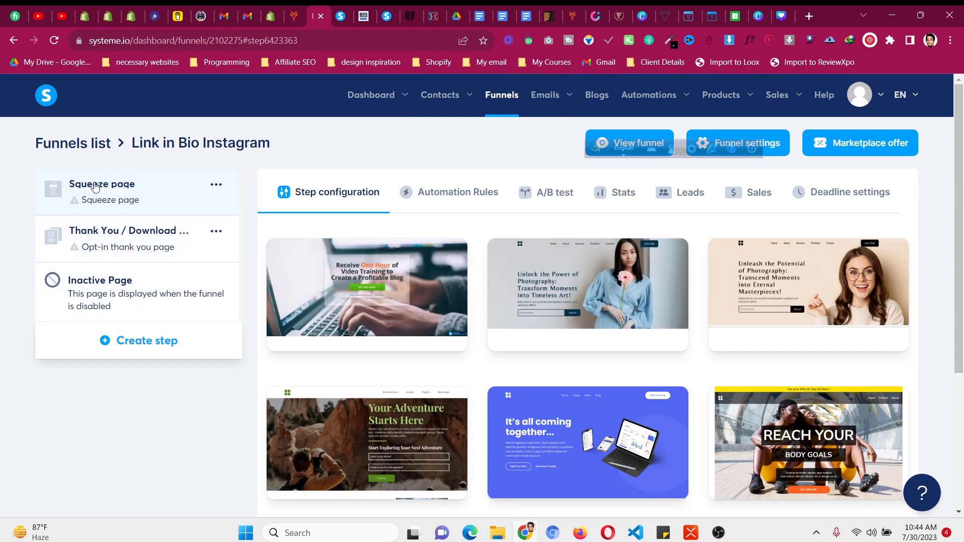
{"action": "scroll", "coordinate": [961, 349], "scroll_direction": "down", "scroll_amount": 3}
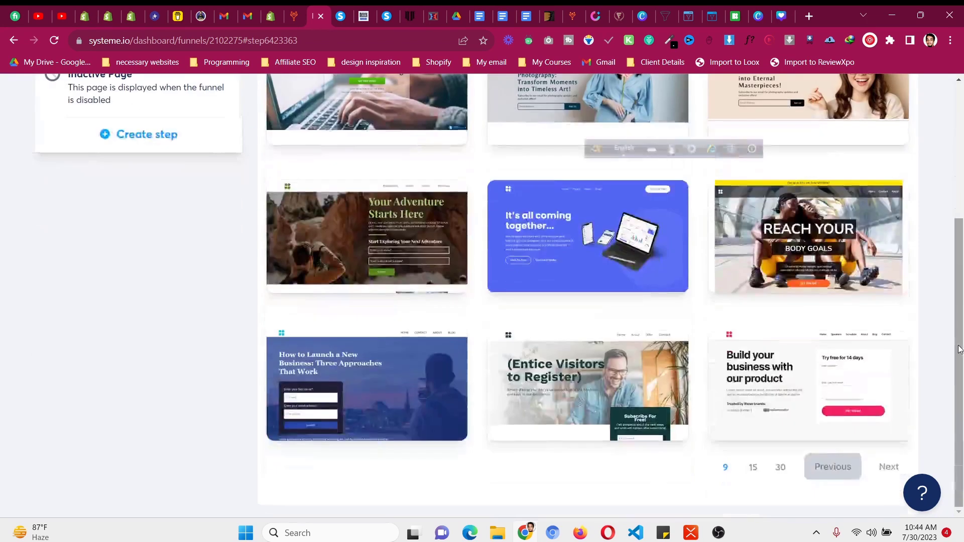
{"action": "scroll", "coordinate": [961, 349], "scroll_direction": "up", "scroll_amount": 3}
{"action": "mouse_move", "coordinate": [351, 287]}
{"action": "mouse_move", "coordinate": [599, 279]}
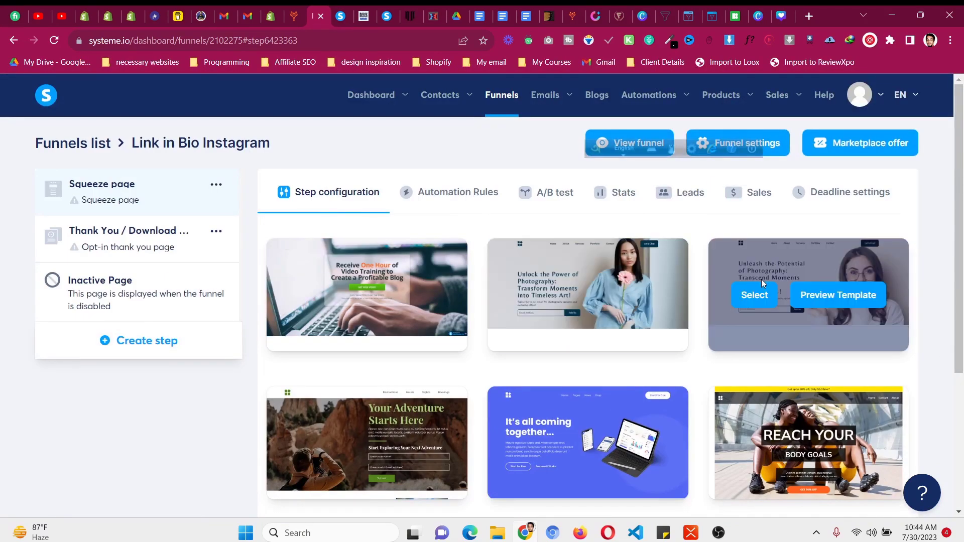
{"action": "mouse_move", "coordinate": [547, 446]}
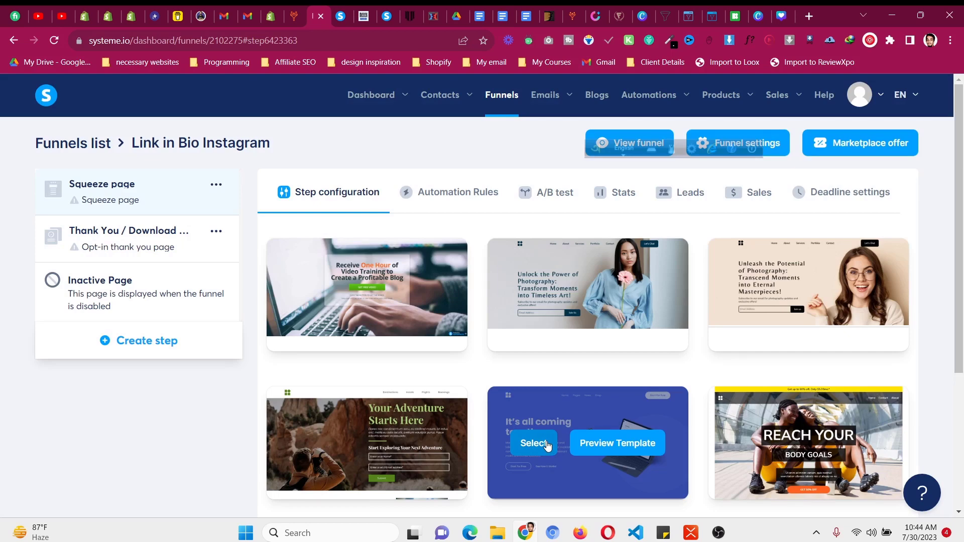
{"action": "left_click", "coordinate": [547, 444]}
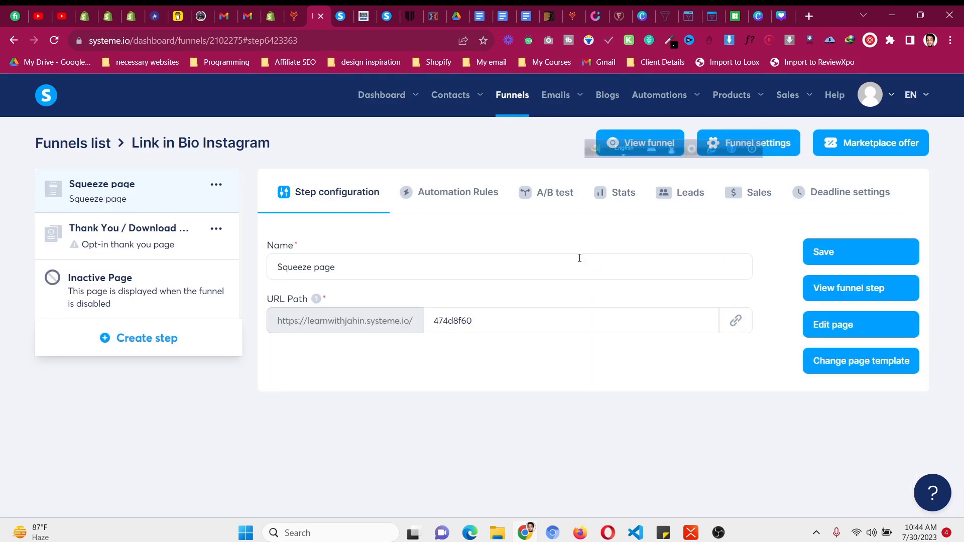
Name the squeeze page step "Link in Bio", set its URL path to "link-in-bio-instagram" and save it
{"action": "left_click", "coordinate": [560, 267]}
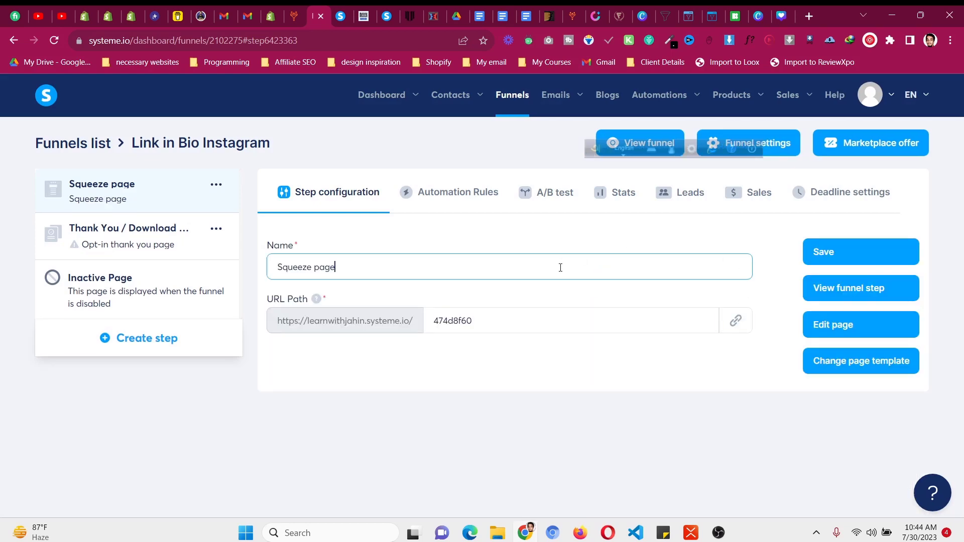
{"action": "key", "text": "ctrl+a"}
{"action": "type", "text": "Link in Bi"}
{"action": "left_click", "coordinate": [499, 323]}
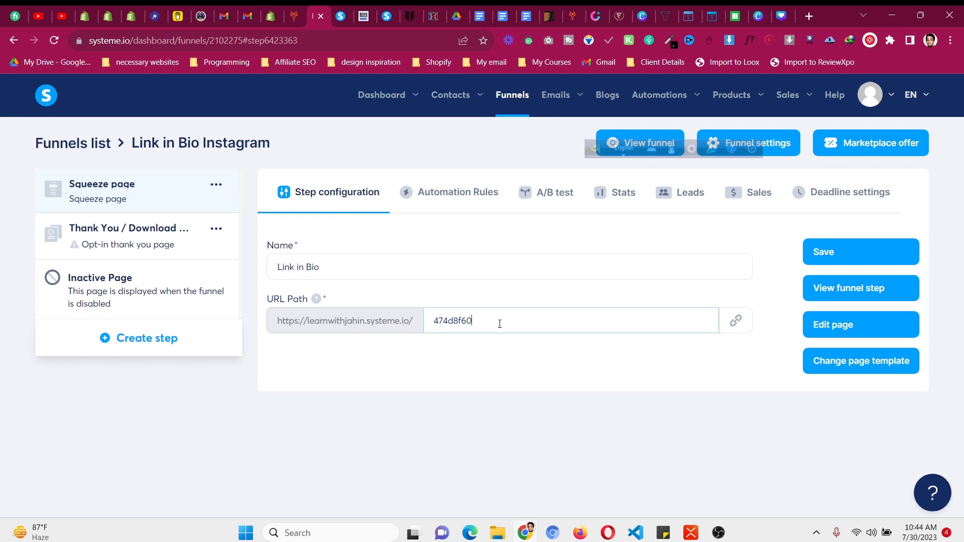
{"action": "key", "text": "ctrl+a"}
{"action": "key", "text": "BackSpace"}
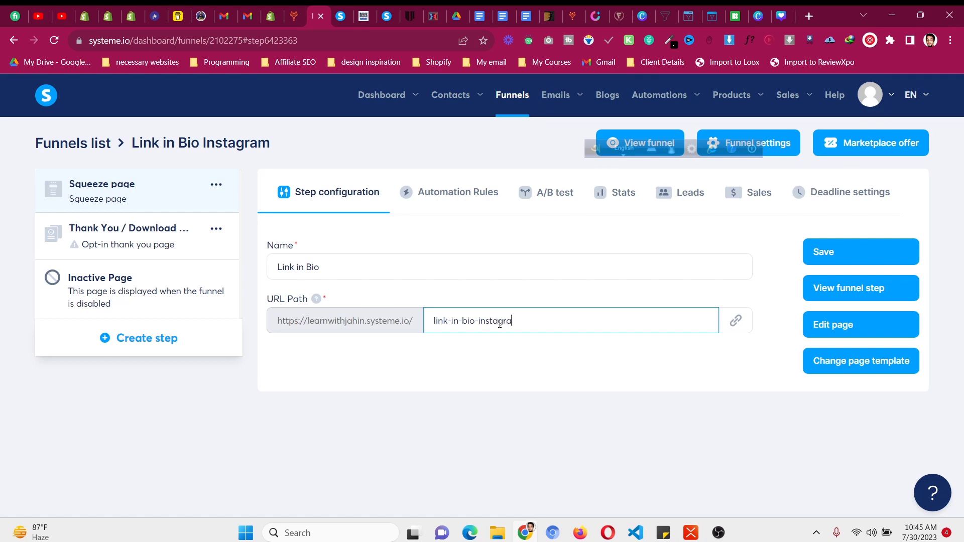
{"action": "left_click", "coordinate": [841, 243]}
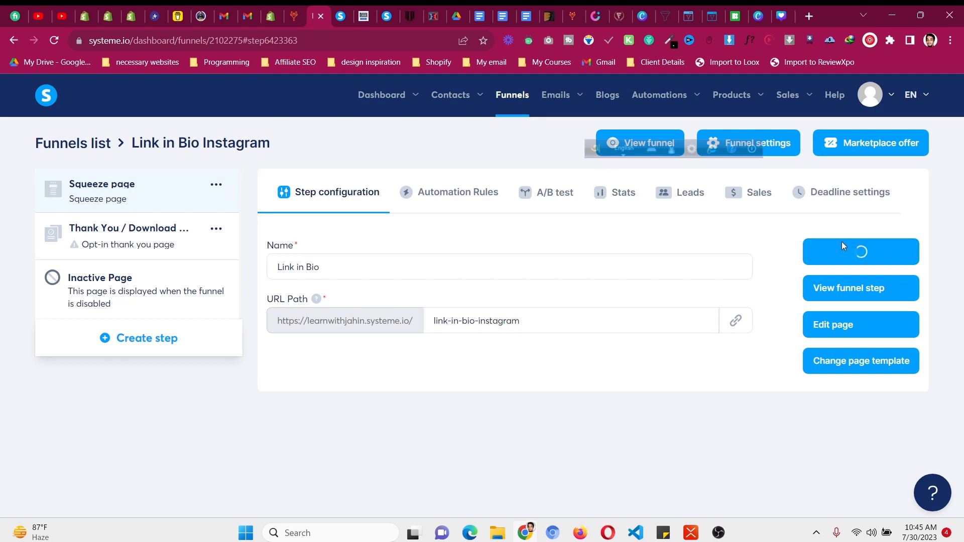
Open the link-in-bio squeeze page for editing in the page editor
{"action": "left_click", "coordinate": [857, 331]}
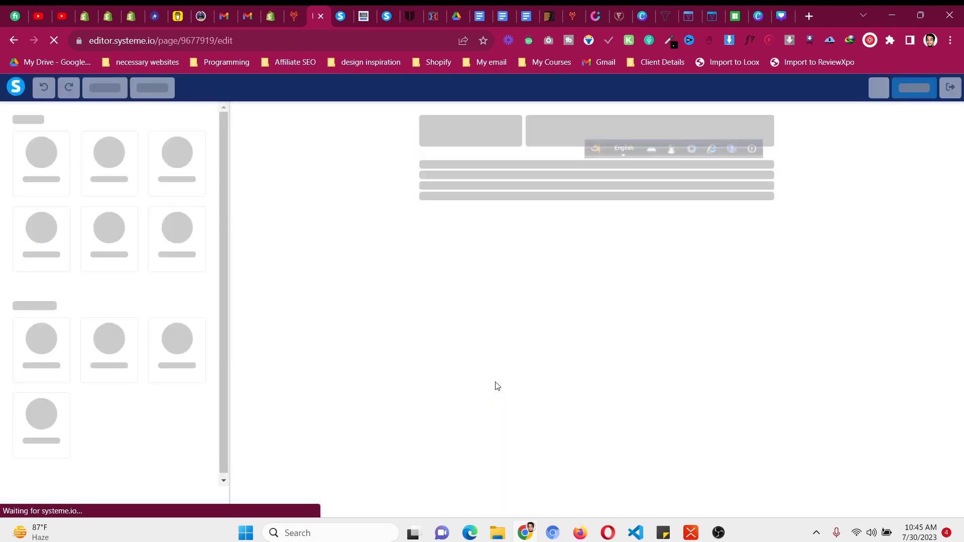
{"action": "left_click", "coordinate": [200, 15]}
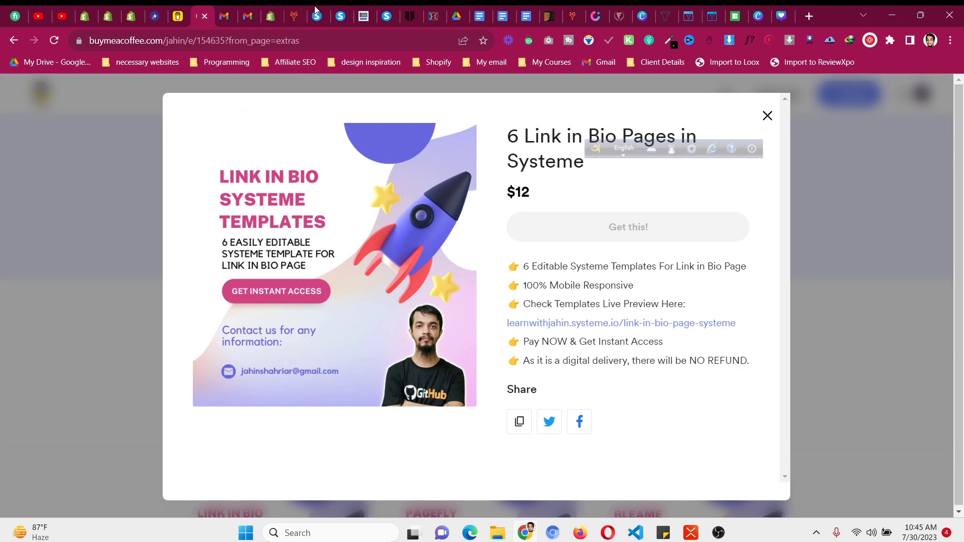
{"action": "left_click", "coordinate": [316, 16]}
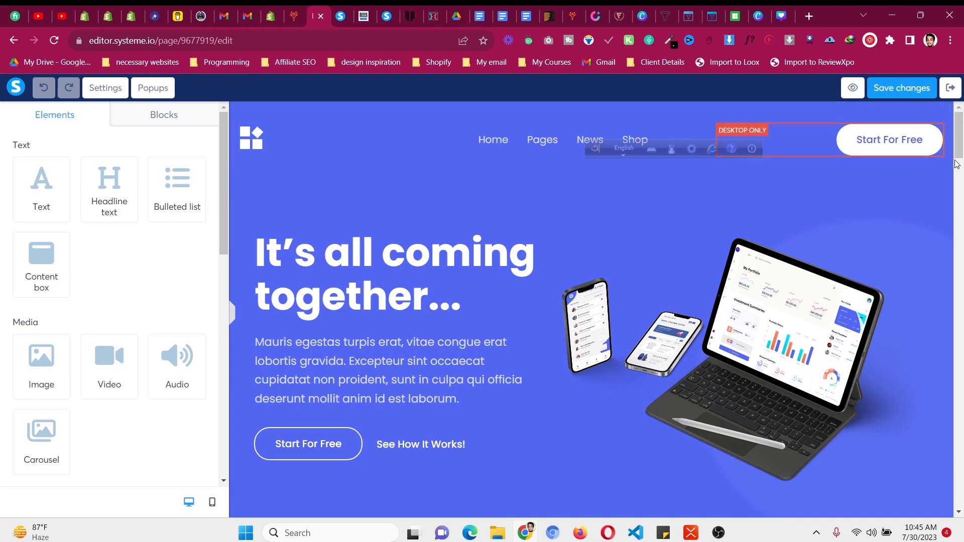
Delete all of the template's sections, from the header down to the footer, to leave a blank page
{"action": "left_click", "coordinate": [944, 109]}
{"action": "left_click", "coordinate": [531, 119]}
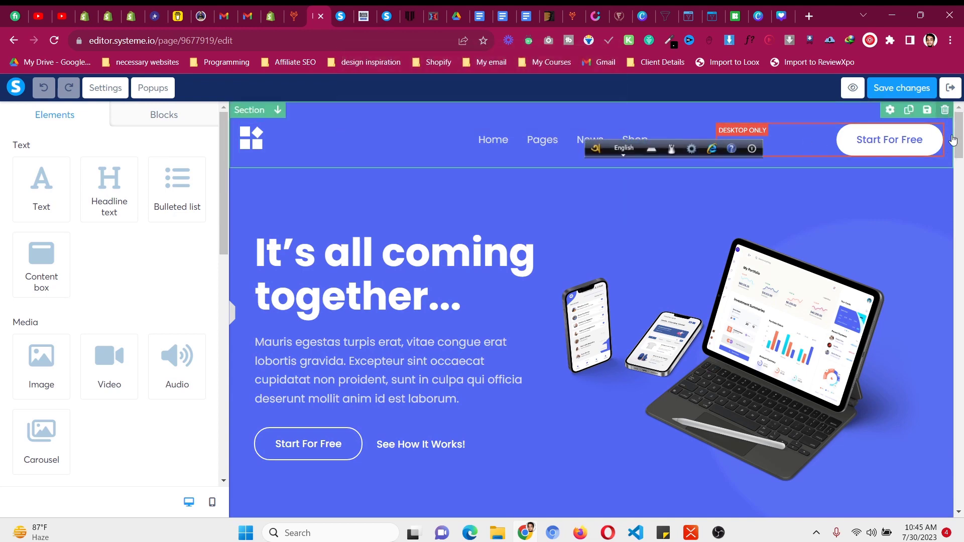
{"action": "left_click", "coordinate": [944, 110]}
{"action": "left_click", "coordinate": [556, 120]}
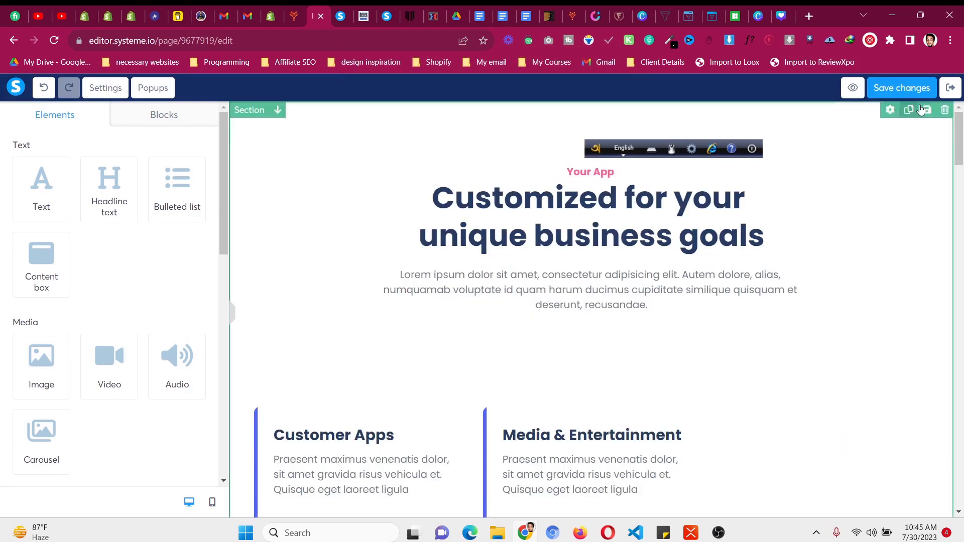
{"action": "left_click", "coordinate": [944, 109]}
{"action": "left_click", "coordinate": [557, 116]}
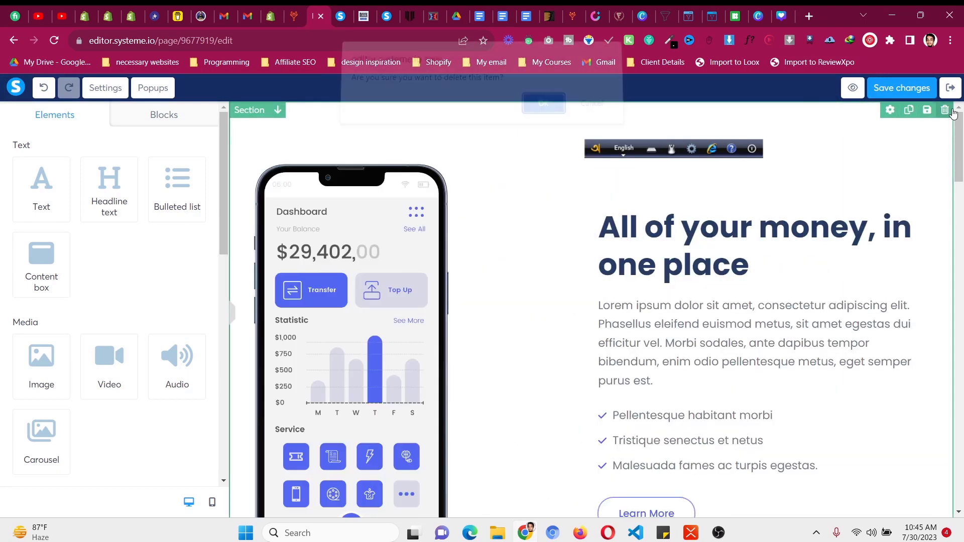
{"action": "left_click", "coordinate": [944, 110]}
{"action": "left_click", "coordinate": [543, 116]}
{"action": "left_click", "coordinate": [944, 110]}
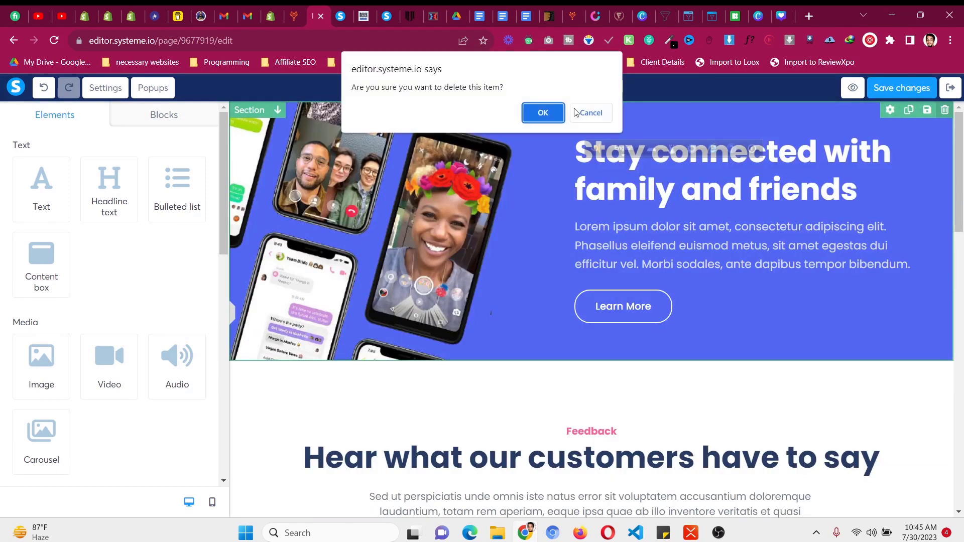
{"action": "left_click", "coordinate": [543, 113]}
{"action": "left_click", "coordinate": [944, 110]}
{"action": "left_click", "coordinate": [542, 116]}
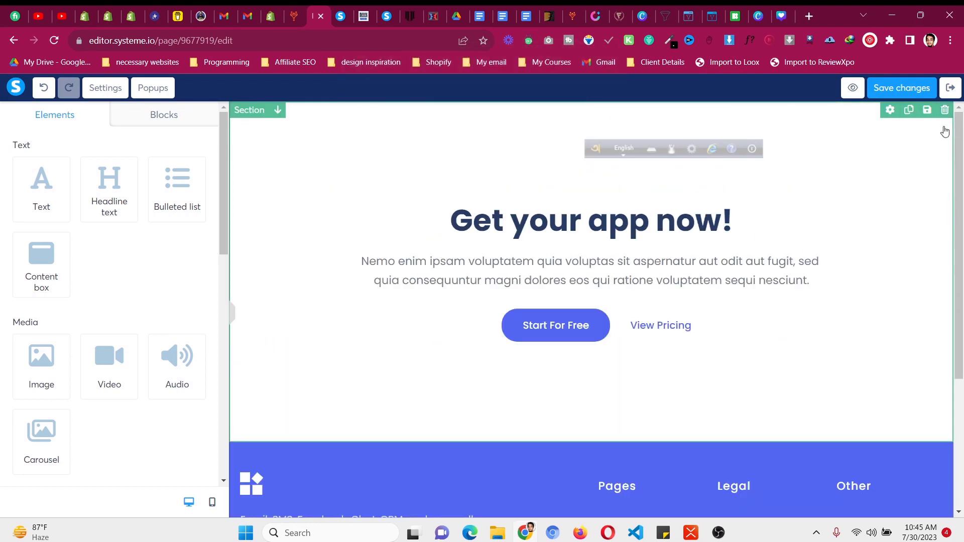
{"action": "left_click", "coordinate": [944, 110]}
{"action": "left_click", "coordinate": [546, 116]}
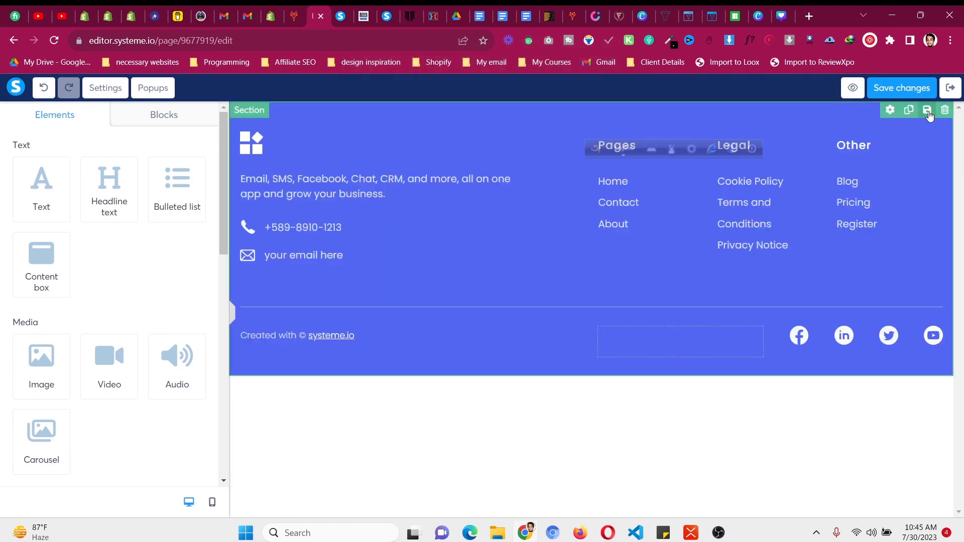
{"action": "left_click", "coordinate": [944, 110]}
{"action": "left_click", "coordinate": [546, 112]}
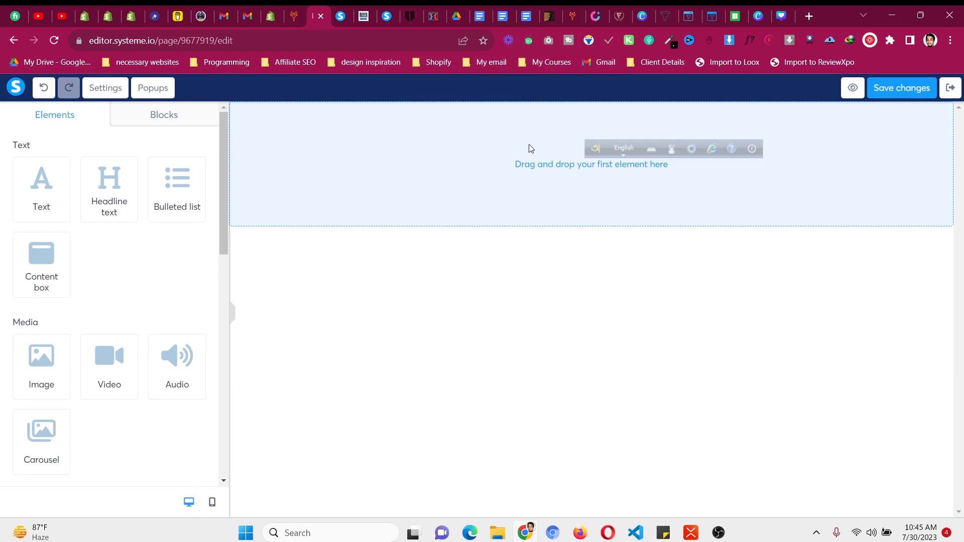
Check the sample link-in-bio pages for reference and add an empty section to the blank page
{"action": "left_click", "coordinate": [386, 15]}
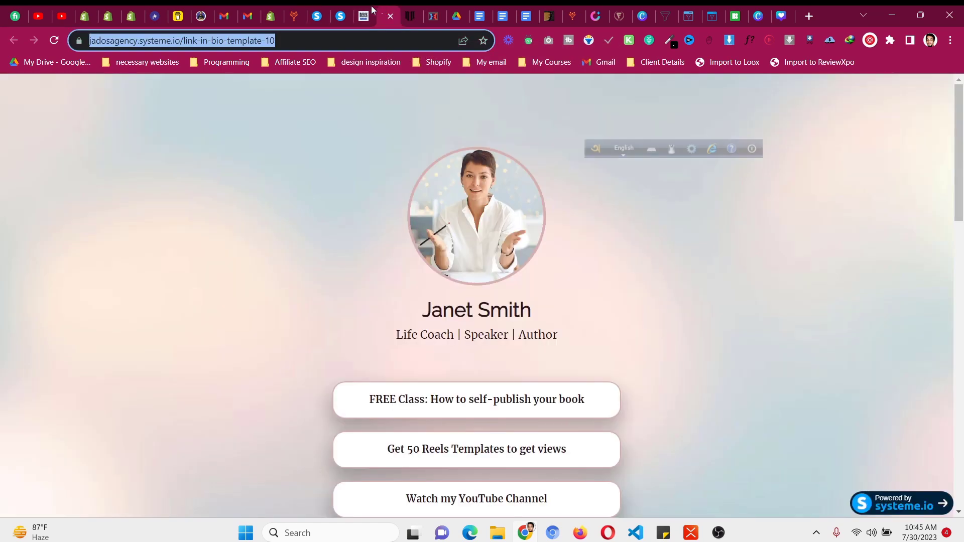
{"action": "left_click", "coordinate": [324, 14]}
{"action": "left_click", "coordinate": [342, 15]}
{"action": "key", "text": "F5"}
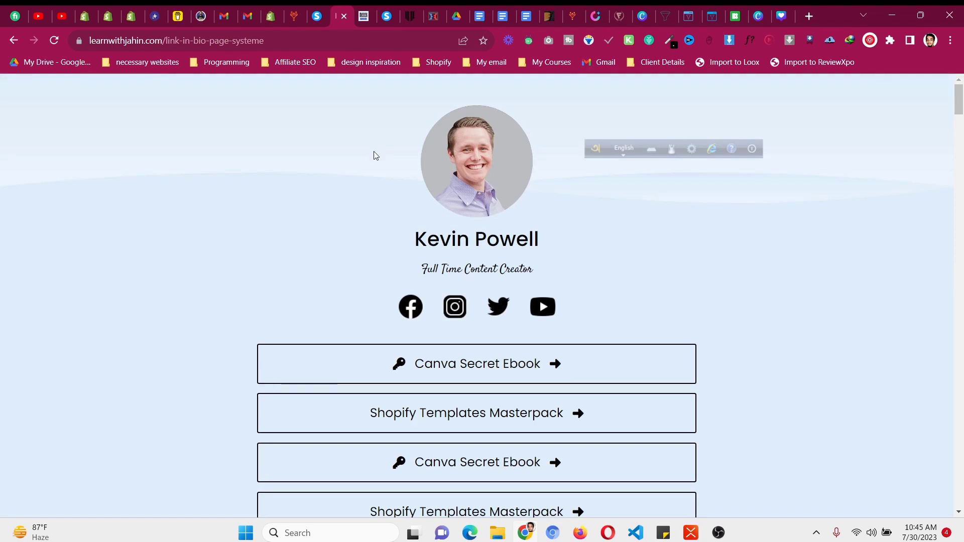
{"action": "left_click", "coordinate": [325, 12]}
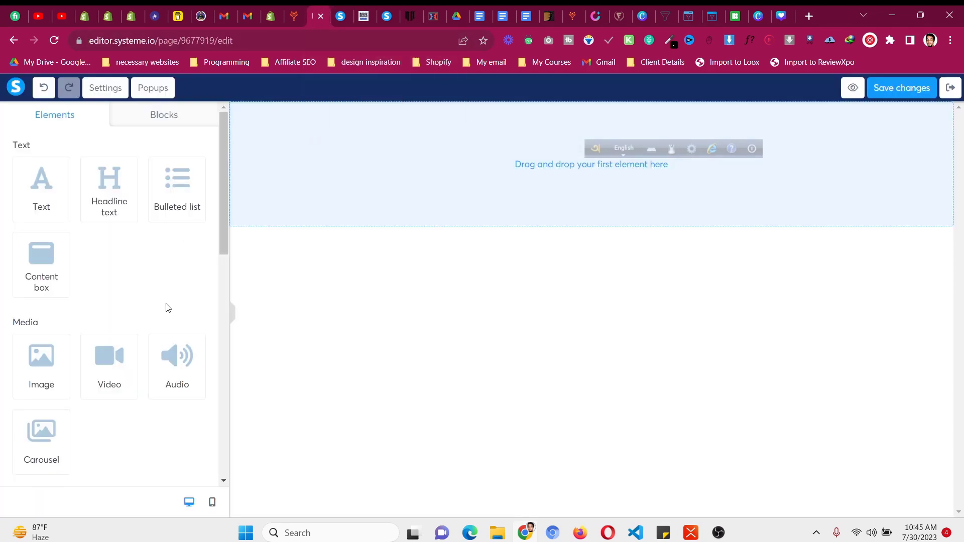
{"action": "scroll", "coordinate": [170, 309], "scroll_direction": "down", "scroll_amount": 2}
{"action": "scroll", "coordinate": [171, 309], "scroll_direction": "down", "scroll_amount": 2}
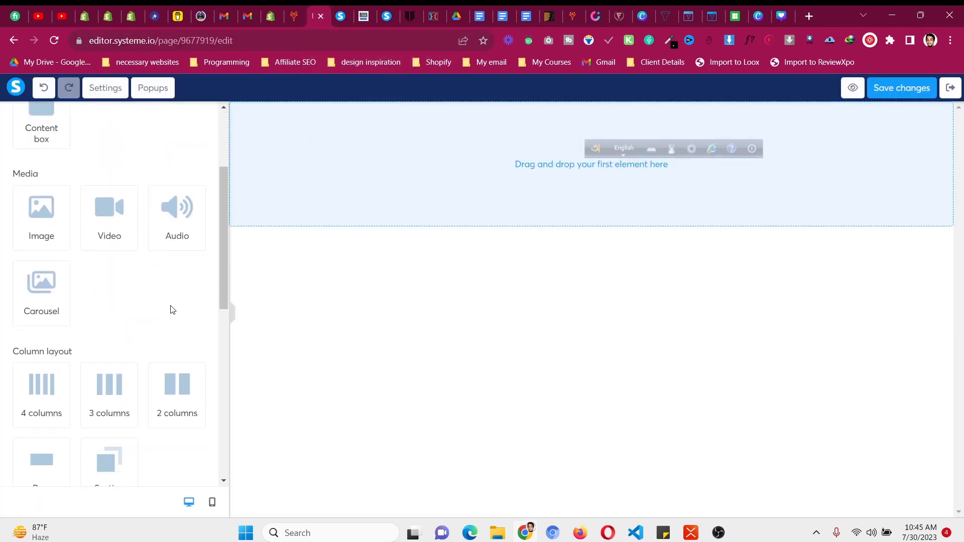
{"action": "left_click_drag", "start_coordinate": [103, 364], "coordinate": [327, 171]}
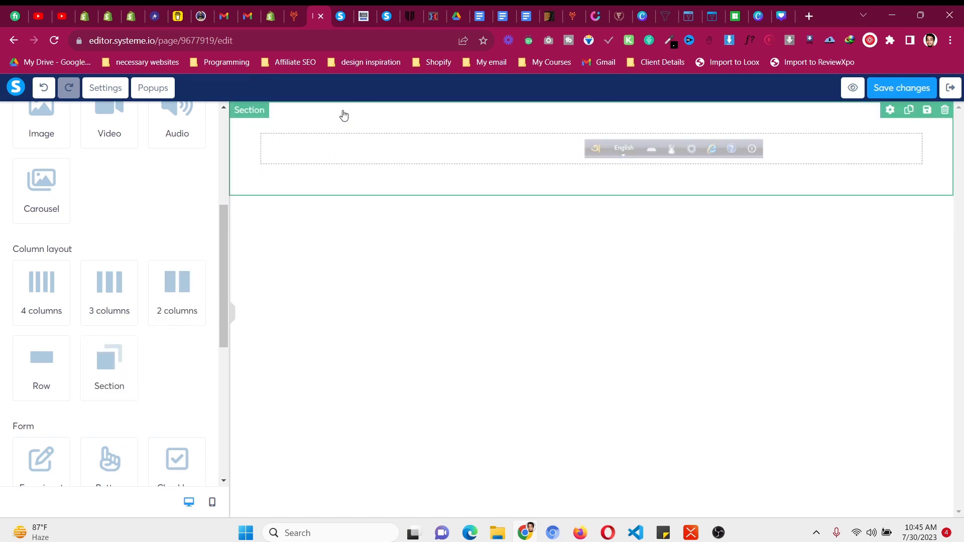
Upload "download (2).png" from the Downloads folder and insert it as the section's background image
{"action": "left_click", "coordinate": [887, 110]}
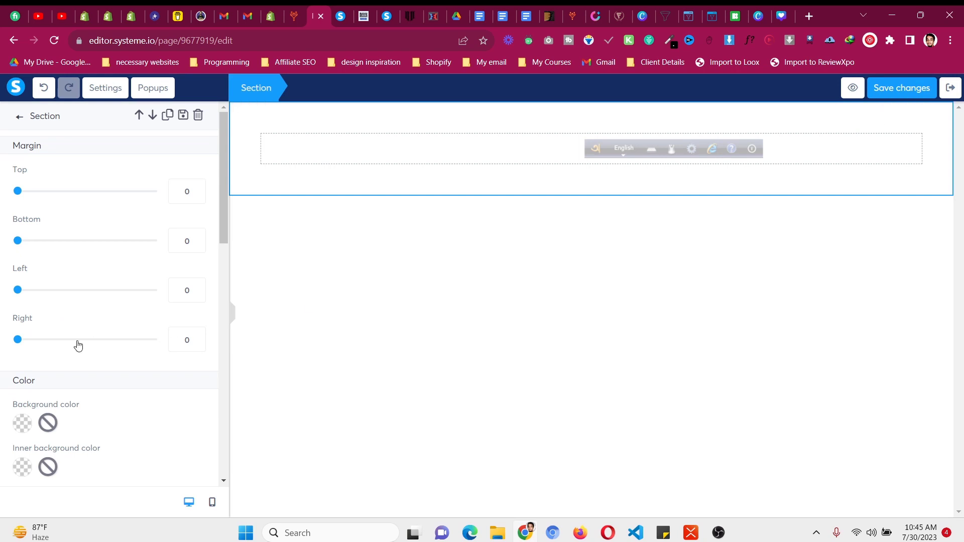
{"action": "scroll", "coordinate": [78, 344], "scroll_direction": "down", "scroll_amount": 5}
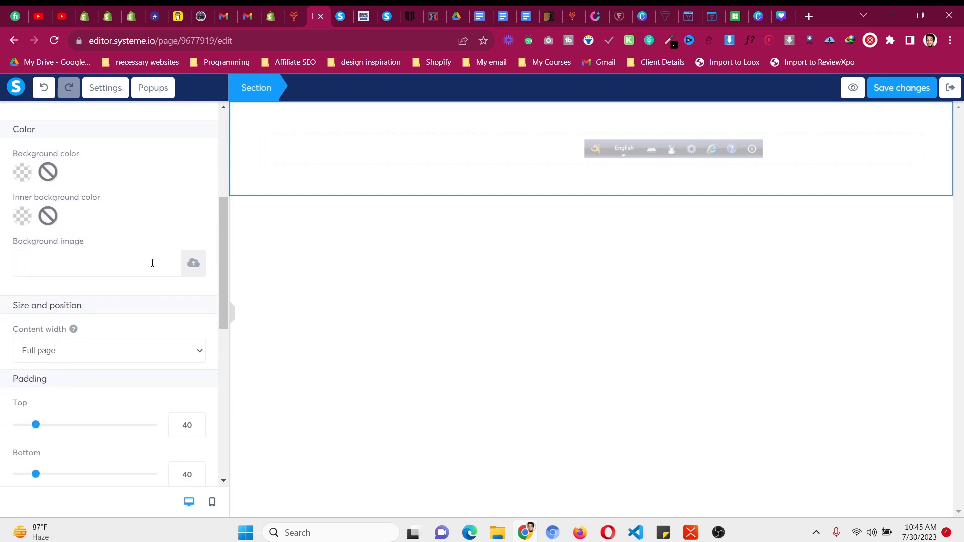
{"action": "left_click", "coordinate": [194, 264]}
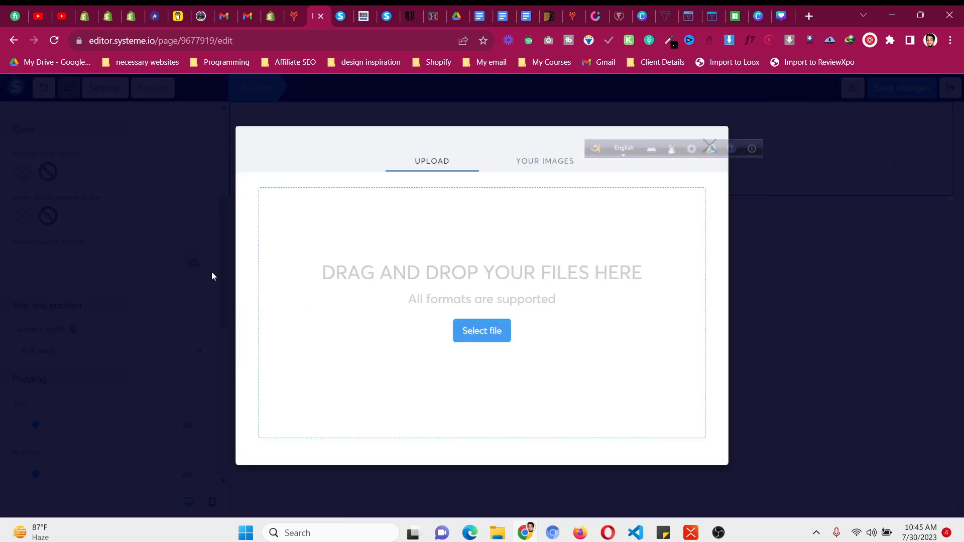
{"action": "left_click", "coordinate": [498, 327]}
{"action": "scroll", "coordinate": [312, 164], "scroll_direction": "down", "scroll_amount": 3}
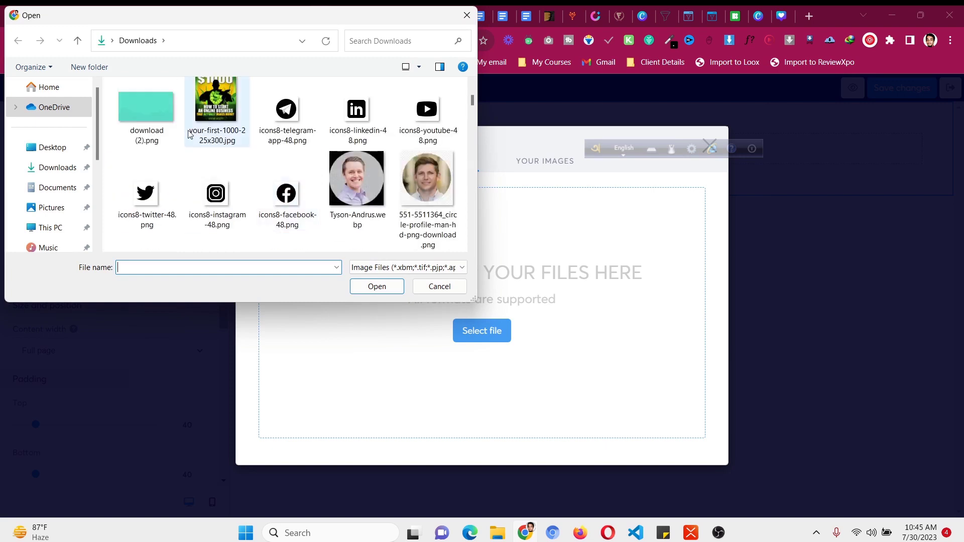
{"action": "left_click", "coordinate": [153, 119]}
{"action": "left_click", "coordinate": [377, 286]}
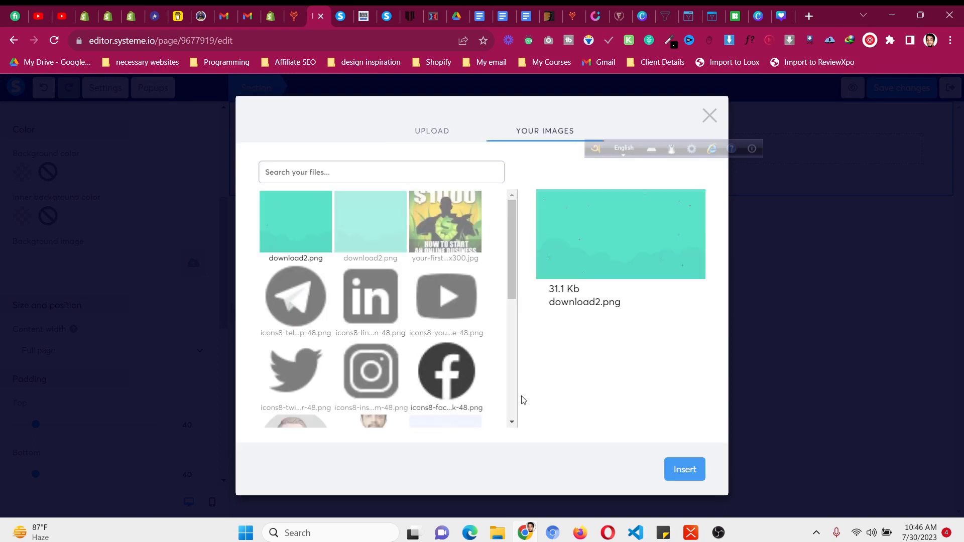
{"action": "left_click", "coordinate": [672, 475]}
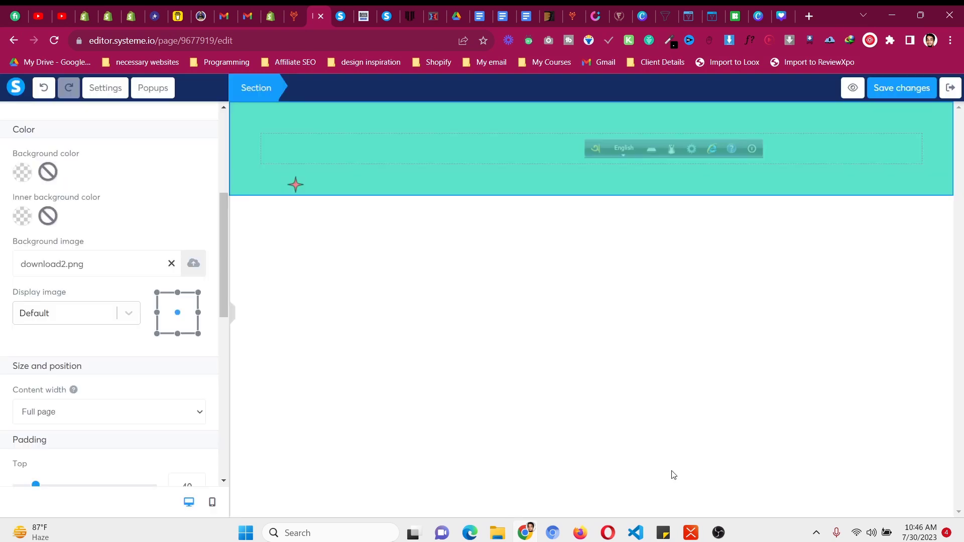
Set the section's background image display to the "Fill 100% width and…" option with a centered position
{"action": "left_click", "coordinate": [59, 314]}
{"action": "left_click", "coordinate": [82, 428]}
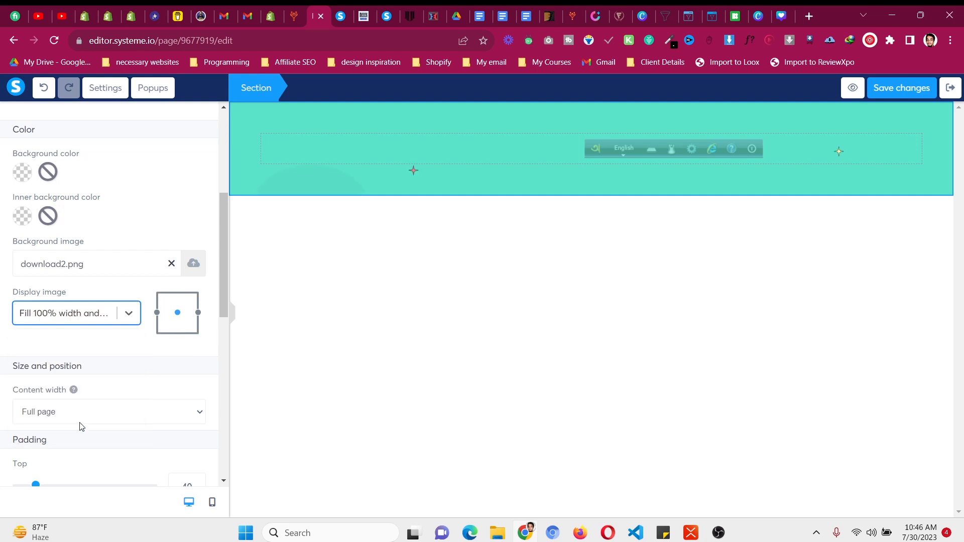
{"action": "left_click", "coordinate": [183, 314]}
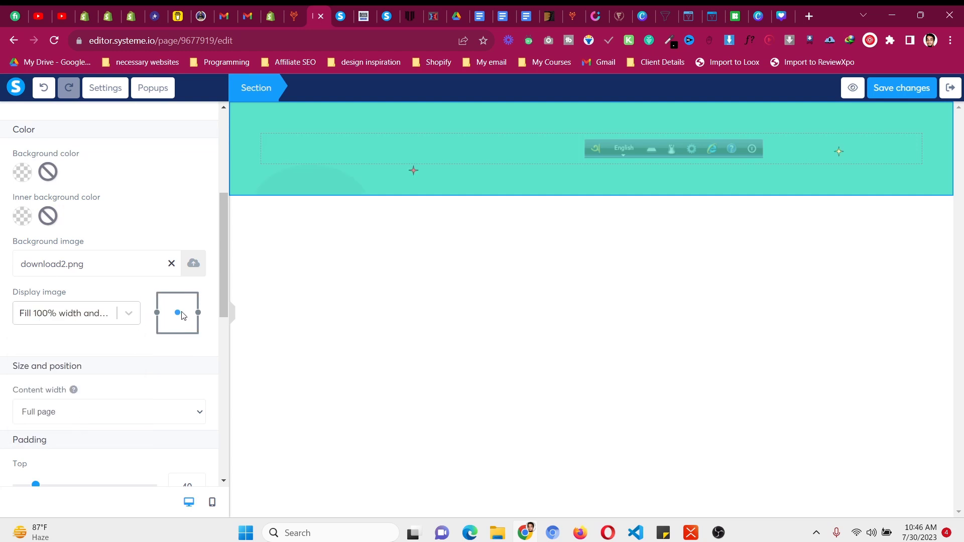
Check the sample page for reference and add an image element inside the section
{"action": "left_click", "coordinate": [348, 16]}
{"action": "left_click", "coordinate": [317, 17]}
{"action": "scroll", "coordinate": [127, 238], "scroll_direction": "up", "scroll_amount": 5}
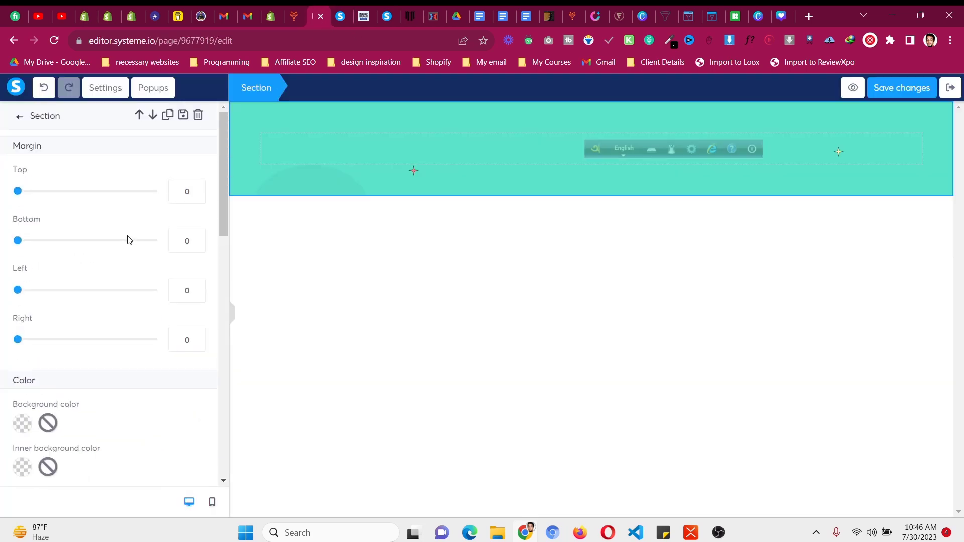
{"action": "left_click", "coordinate": [20, 116]}
{"action": "scroll", "coordinate": [71, 296], "scroll_direction": "down", "scroll_amount": 3}
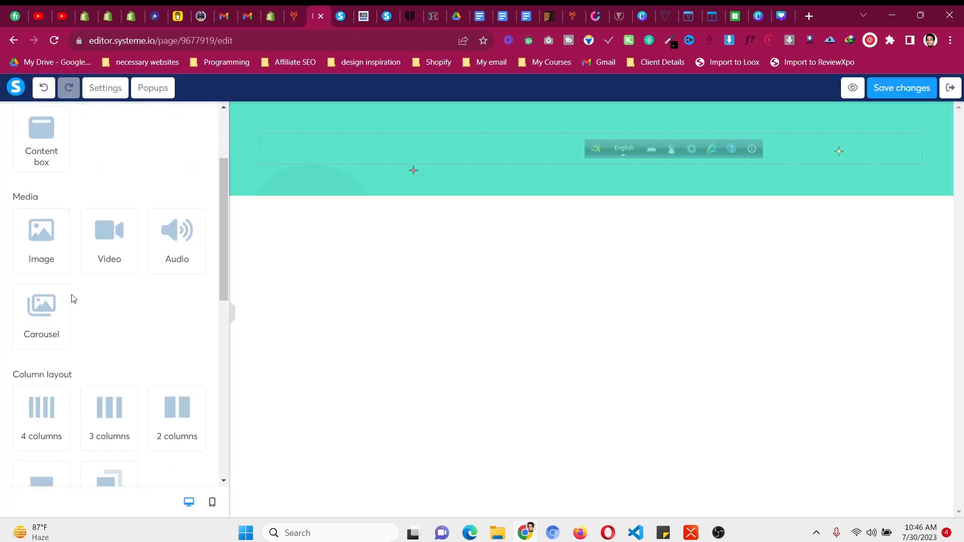
{"action": "left_click_drag", "start_coordinate": [47, 230], "coordinate": [406, 173]}
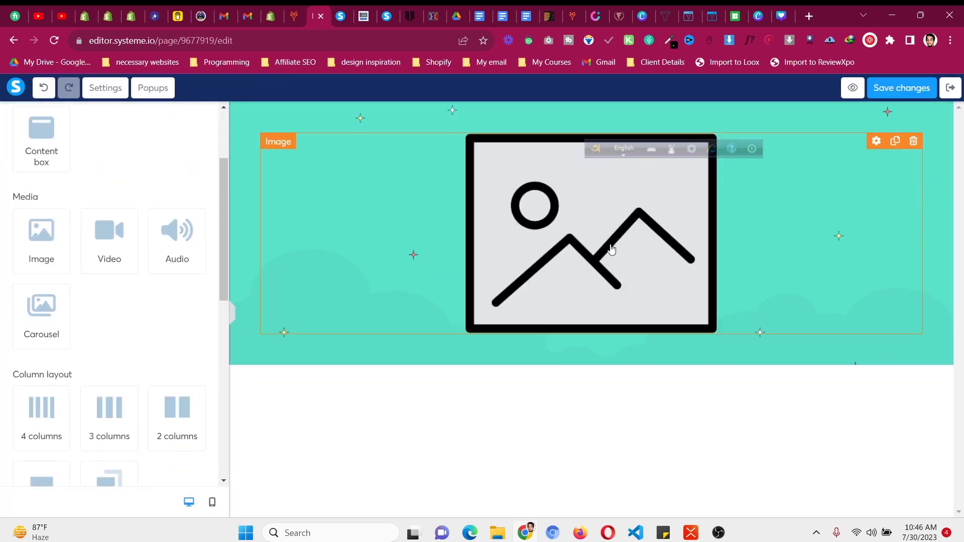
Insert the round portrait photo from the previously uploaded images into the image element and set its size to 150
{"action": "left_click", "coordinate": [285, 214]}
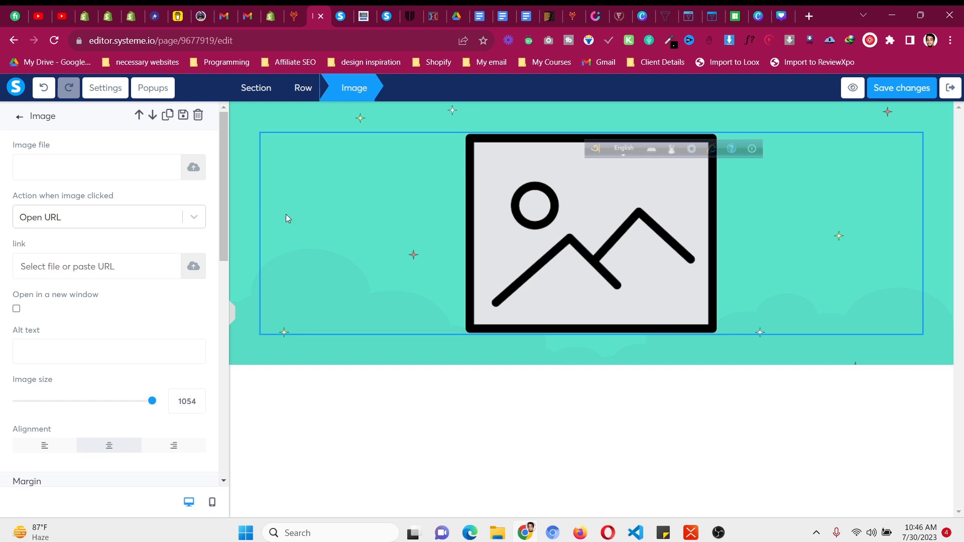
{"action": "left_click", "coordinate": [193, 169]}
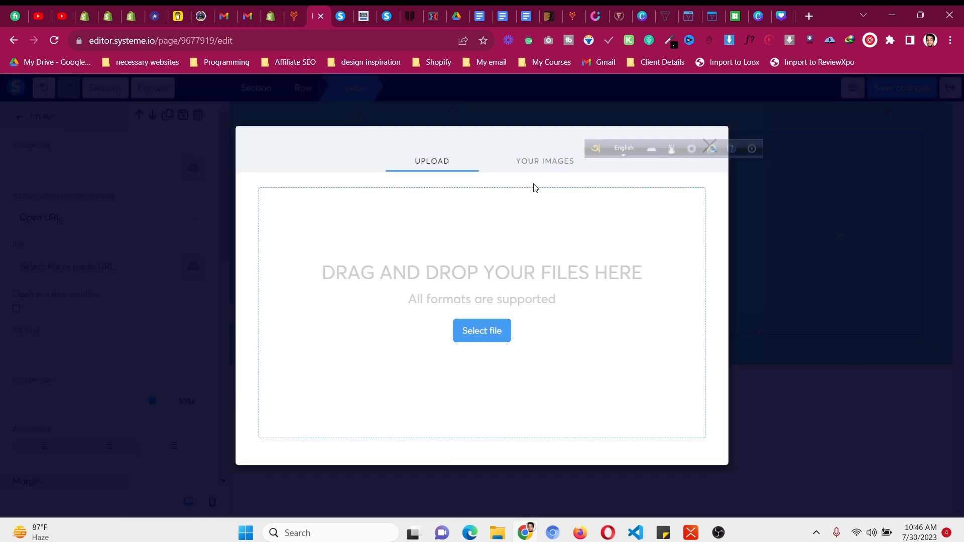
{"action": "left_click", "coordinate": [538, 163]}
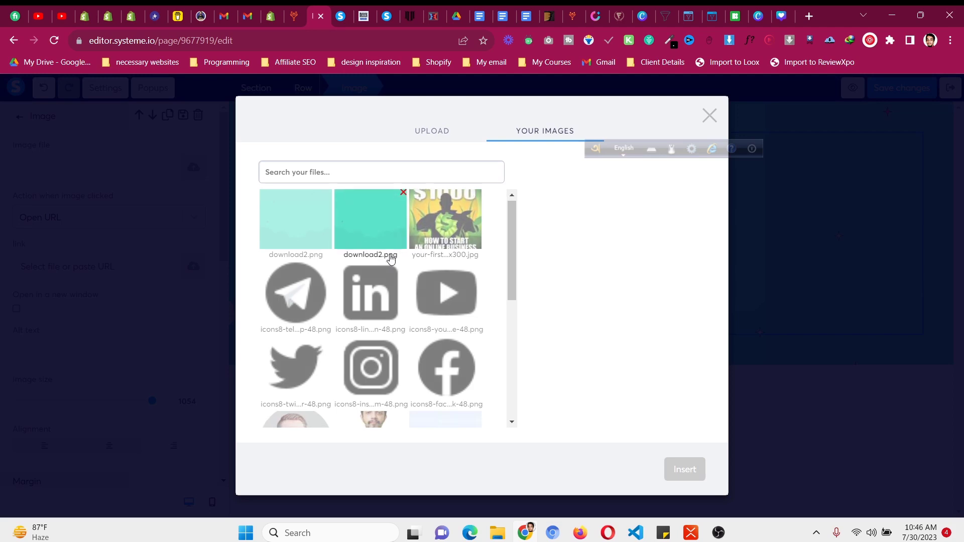
{"action": "scroll", "coordinate": [372, 251], "scroll_direction": "down", "scroll_amount": 3}
{"action": "left_click", "coordinate": [297, 274]}
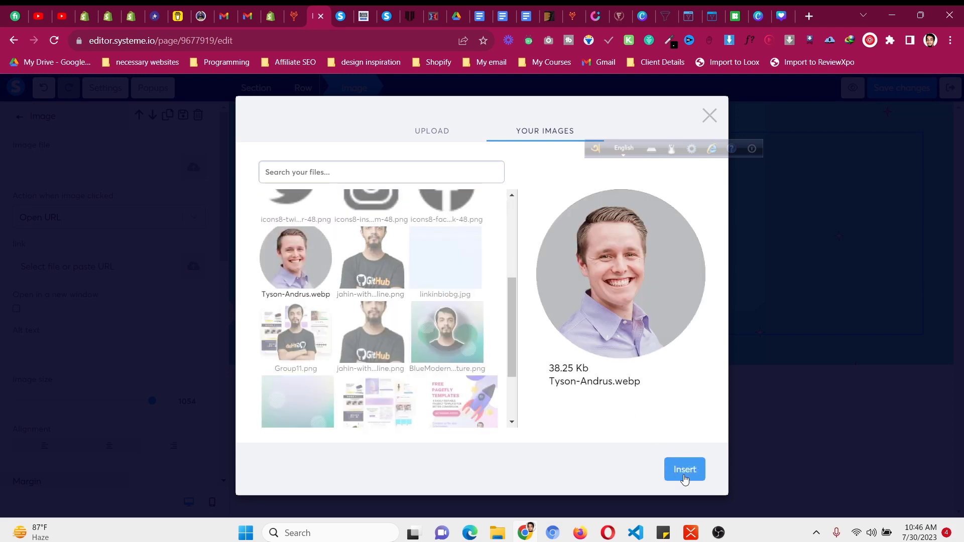
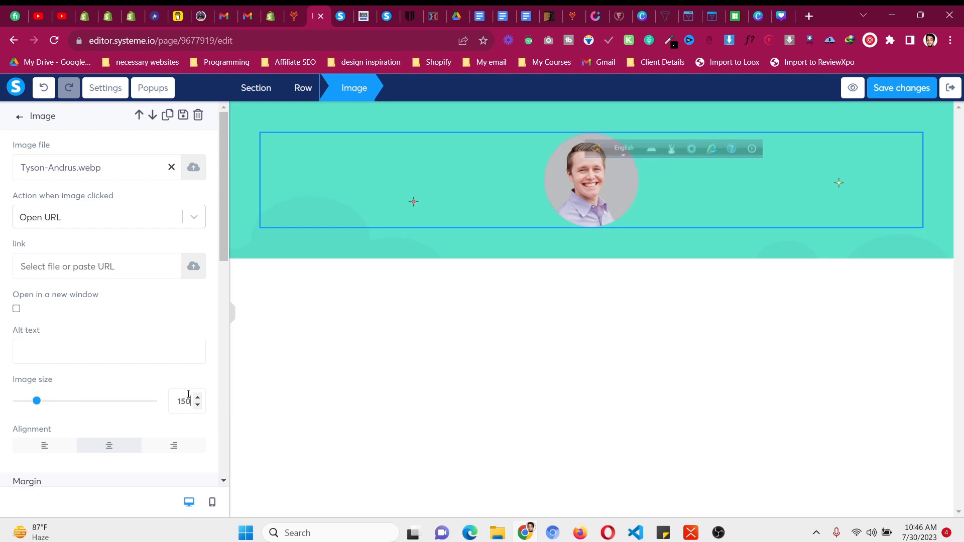
Add a headline text below the profile image and set its font to the Google font Lato
{"action": "left_click", "coordinate": [22, 117]}
{"action": "left_click_drag", "start_coordinate": [115, 209], "coordinate": [623, 216]}
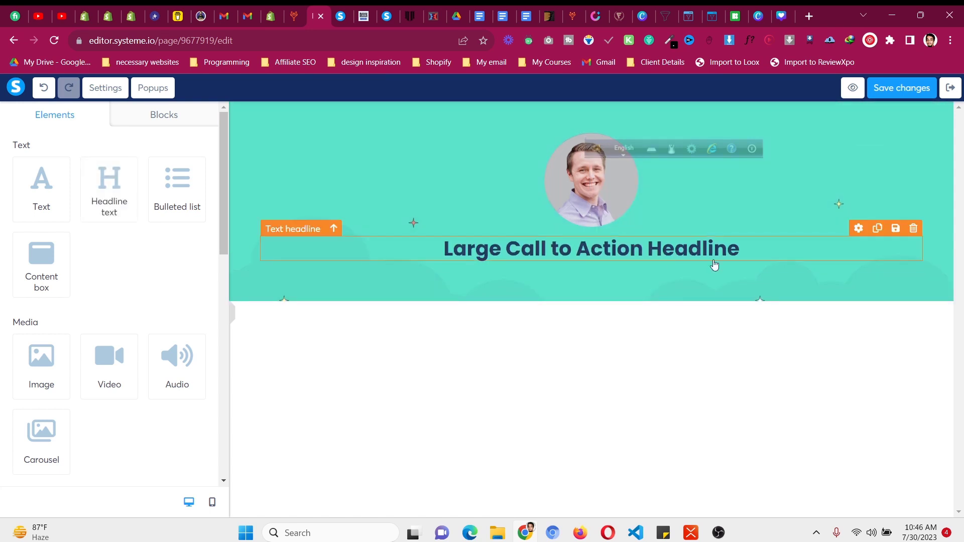
{"action": "left_click", "coordinate": [826, 230]}
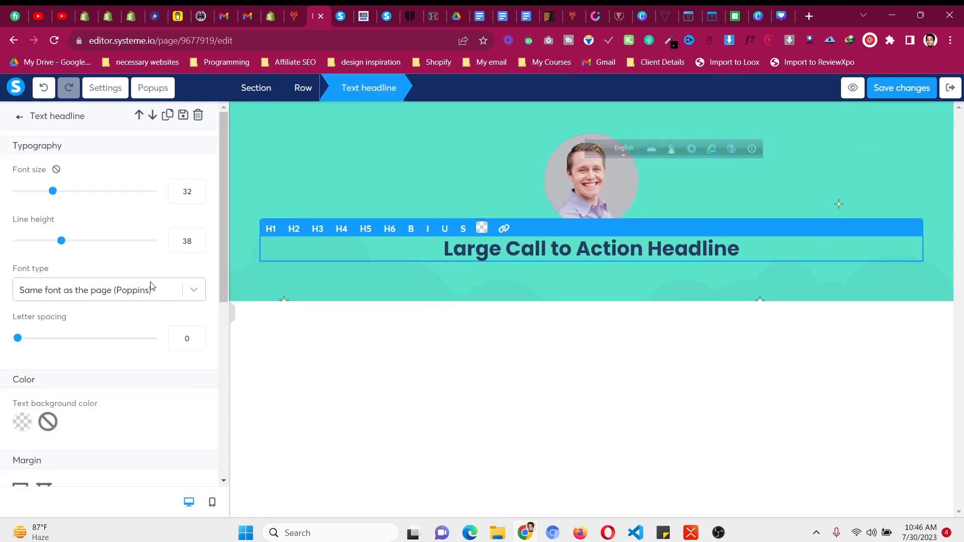
{"action": "left_click", "coordinate": [194, 291]}
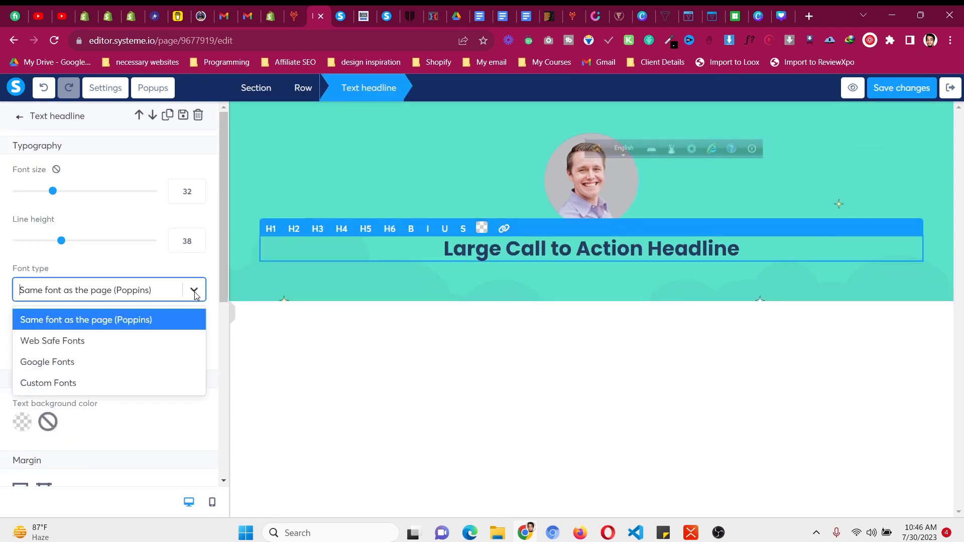
{"action": "left_click", "coordinate": [97, 361]}
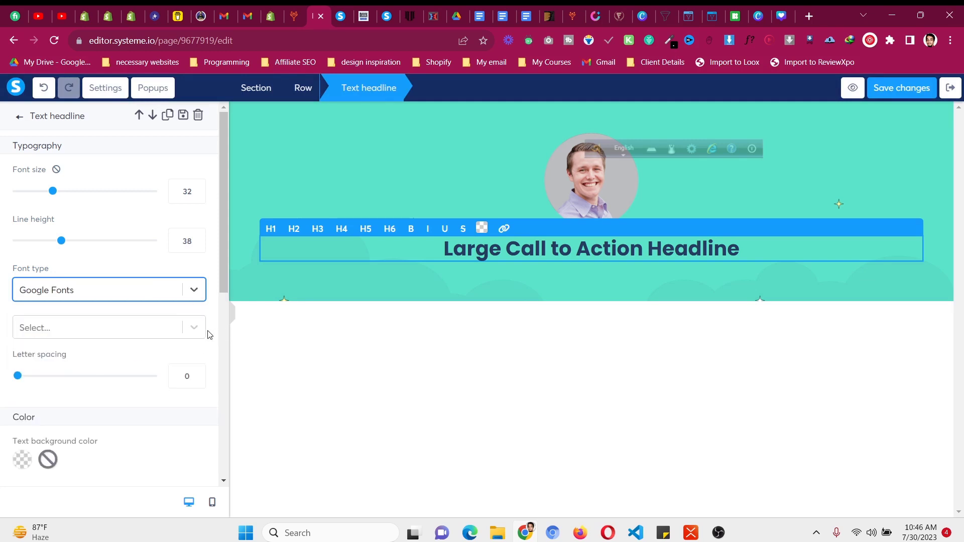
{"action": "left_click", "coordinate": [194, 328]}
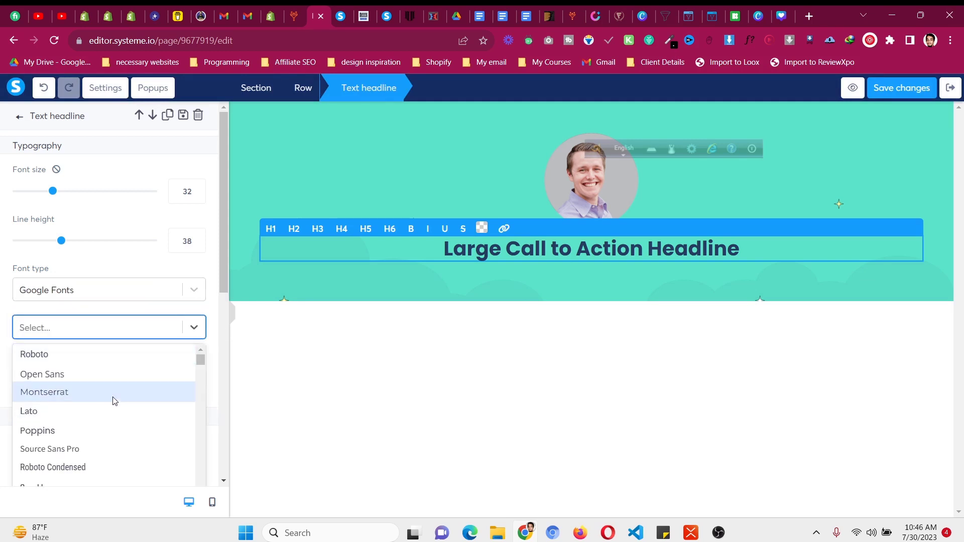
{"action": "scroll", "coordinate": [116, 399], "scroll_direction": "down", "scroll_amount": 1}
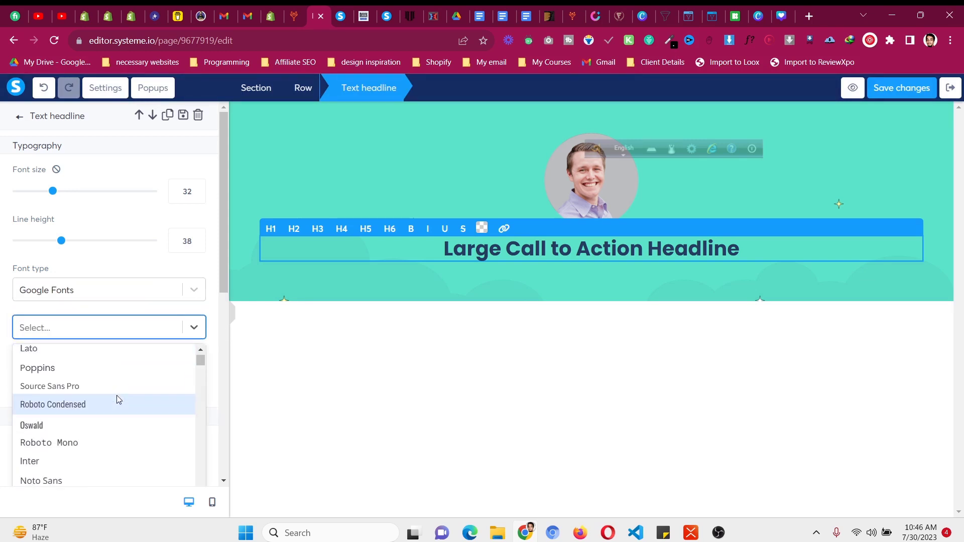
{"action": "left_click", "coordinate": [99, 425]}
{"action": "left_click", "coordinate": [197, 337]}
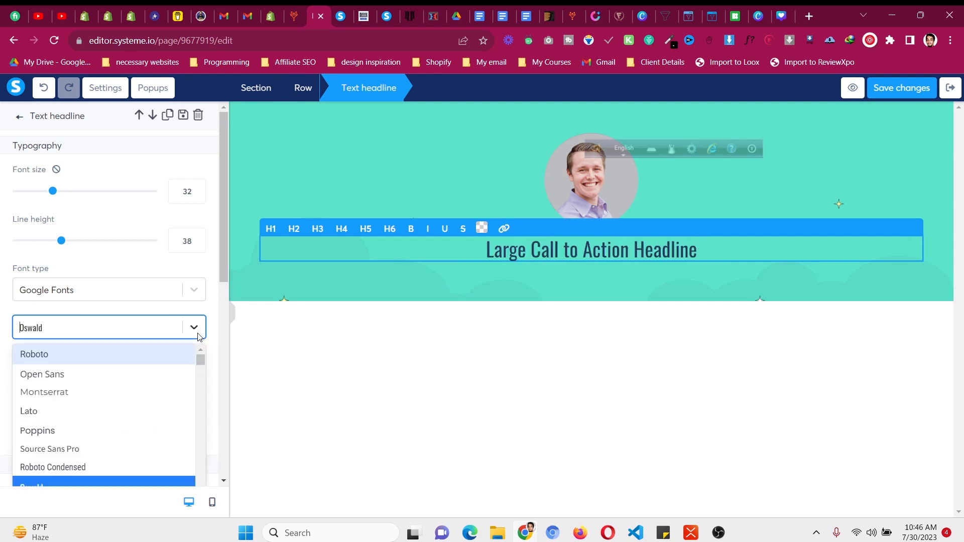
{"action": "left_click", "coordinate": [92, 419]}
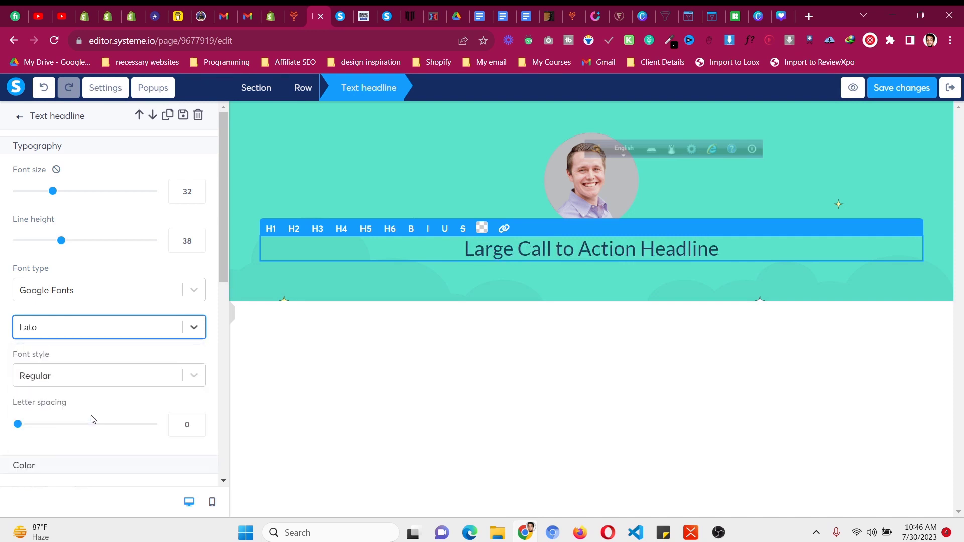
Replace the headline's placeholder text with the profile owner's full name
{"action": "left_click", "coordinate": [546, 252]}
{"action": "key", "text": "ctrl+a"}
{"action": "type", "text": "Jah"}
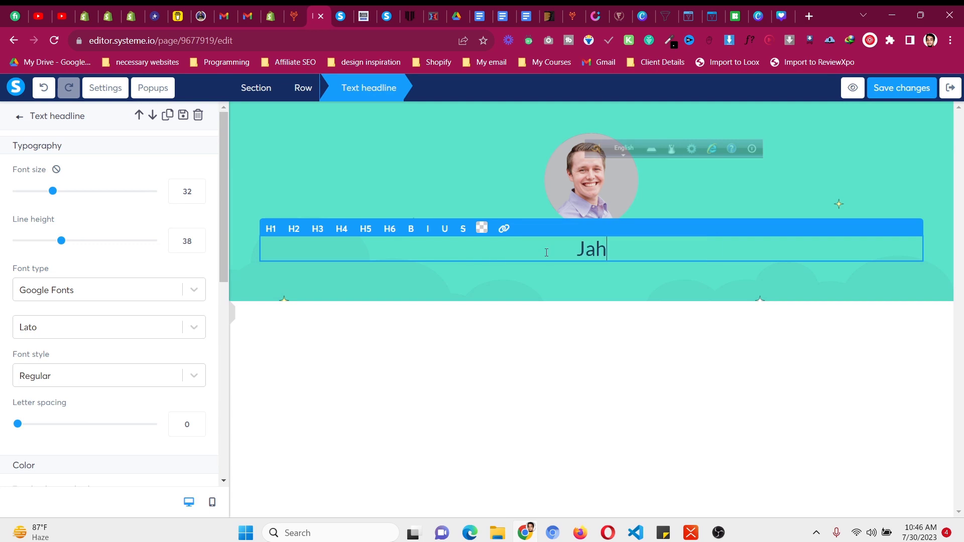
{"action": "type", "text": "in Shahriar"}
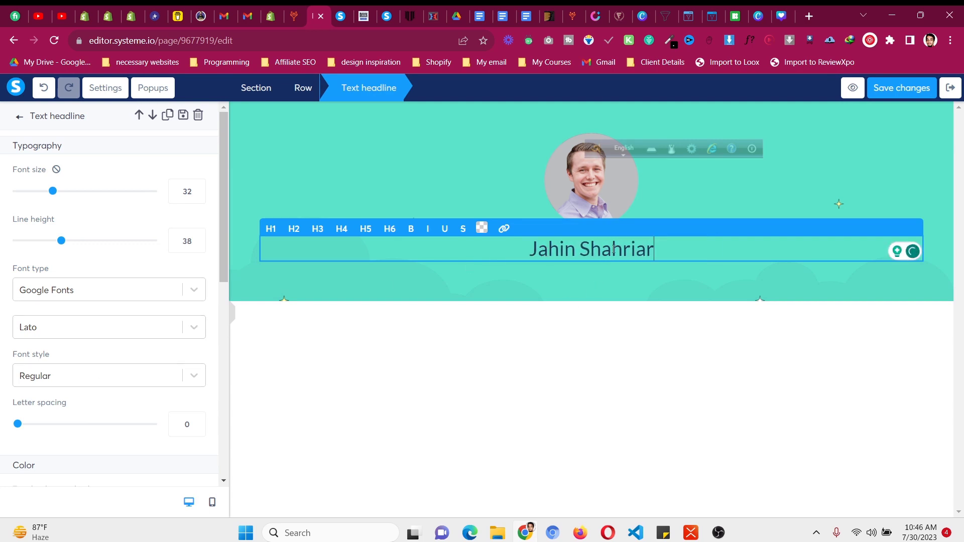
Color the name headline black (000000) and set its font style to Bold 700
{"action": "key", "text": "ctrl+a"}
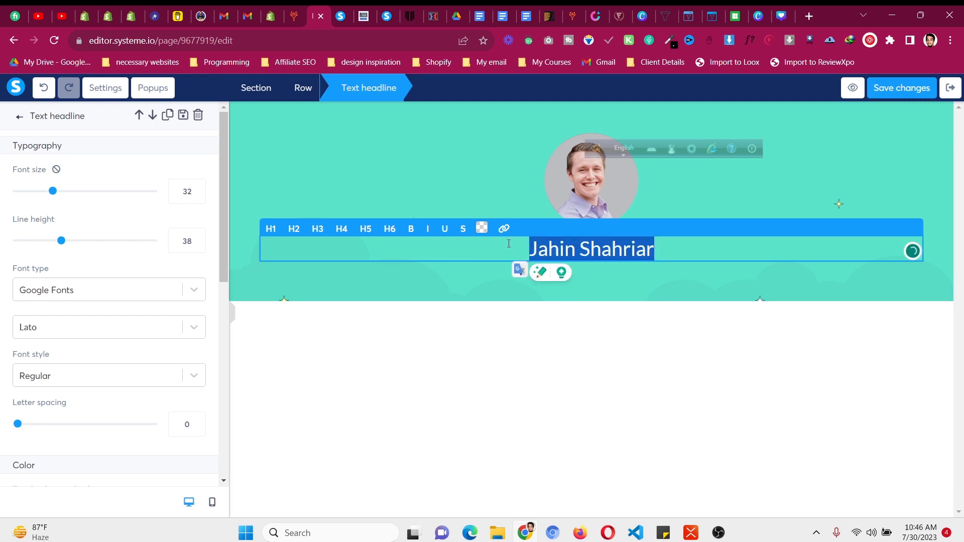
{"action": "left_click", "coordinate": [481, 234]}
{"action": "left_click", "coordinate": [536, 420]}
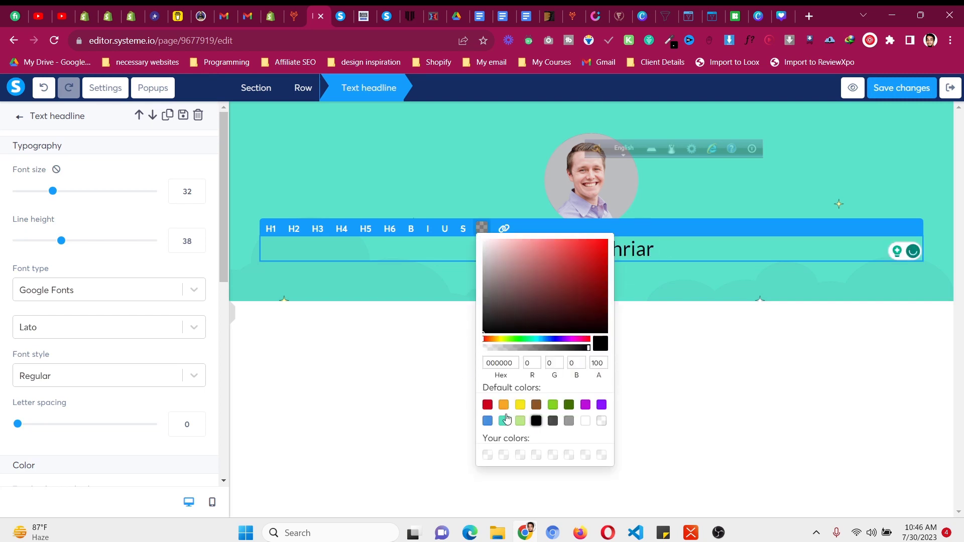
{"action": "left_click", "coordinate": [111, 376]}
{"action": "scroll", "coordinate": [104, 430], "scroll_direction": "down", "scroll_amount": 3}
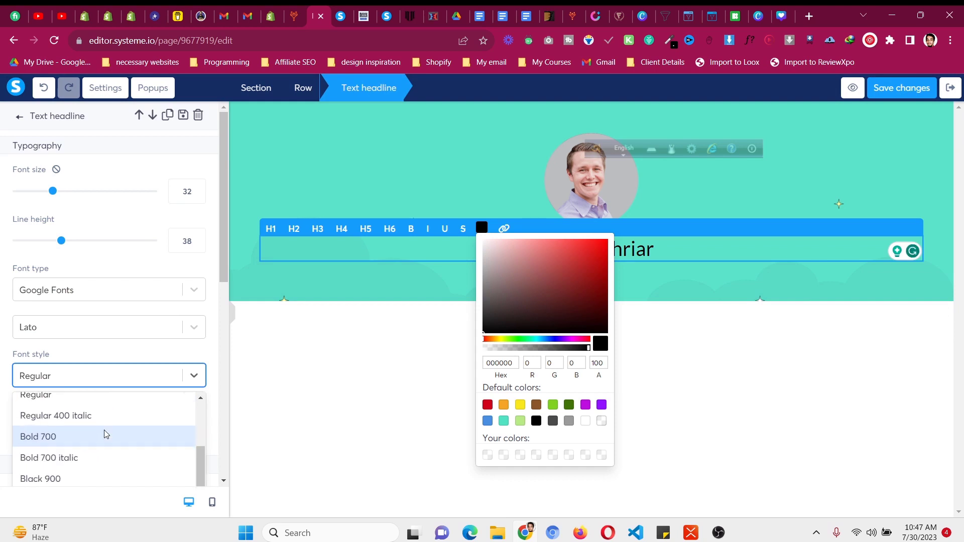
{"action": "left_click", "coordinate": [104, 435]}
{"action": "left_click", "coordinate": [312, 389]}
{"action": "left_click", "coordinate": [317, 391]}
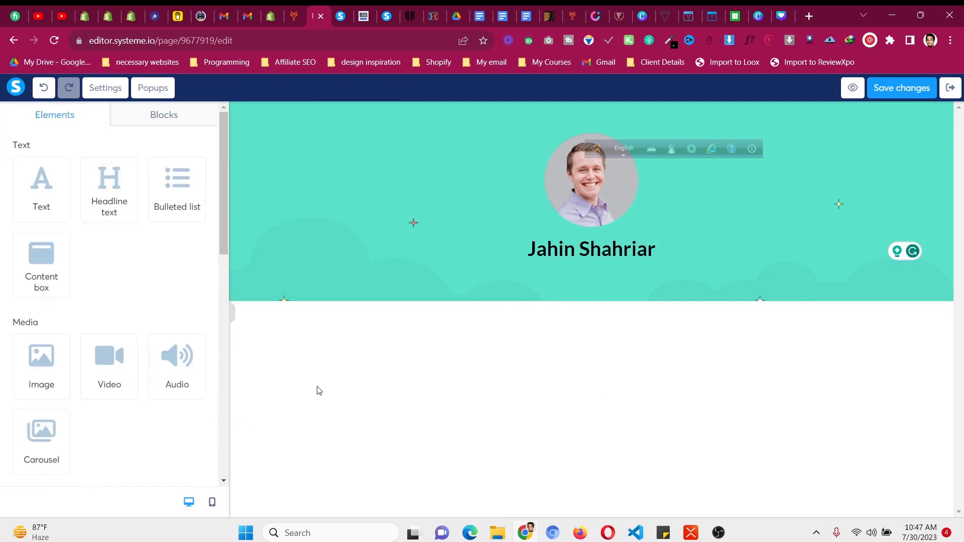
Add a text element below the name headline and set its font size to 18
{"action": "left_click_drag", "start_coordinate": [46, 186], "coordinate": [607, 259]}
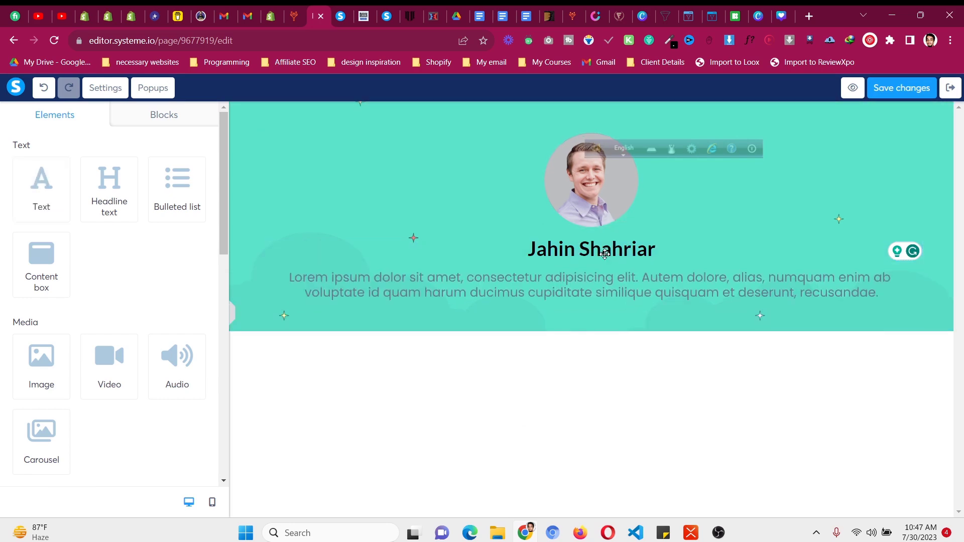
{"action": "left_click", "coordinate": [858, 262]}
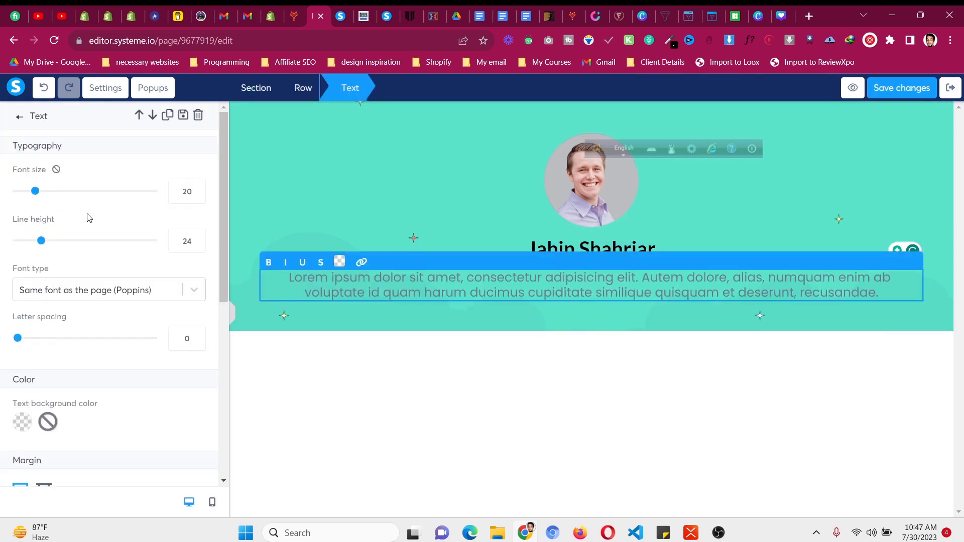
{"action": "left_click", "coordinate": [199, 196]}
{"action": "left_click", "coordinate": [199, 196]}
Set the font of the text below the name headline to the Google font Josefin Sans
{"action": "left_click", "coordinate": [194, 289]}
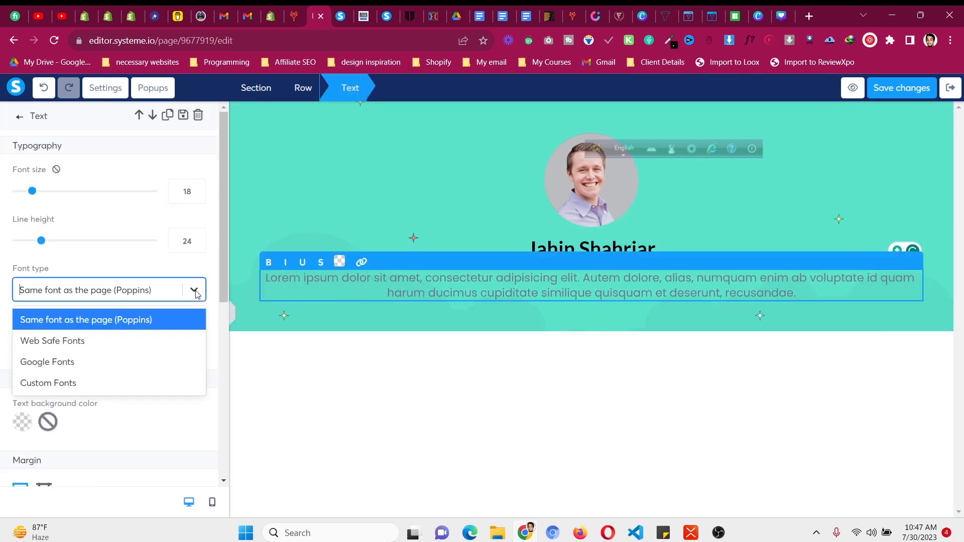
{"action": "left_click", "coordinate": [136, 368]}
{"action": "left_click", "coordinate": [182, 336]}
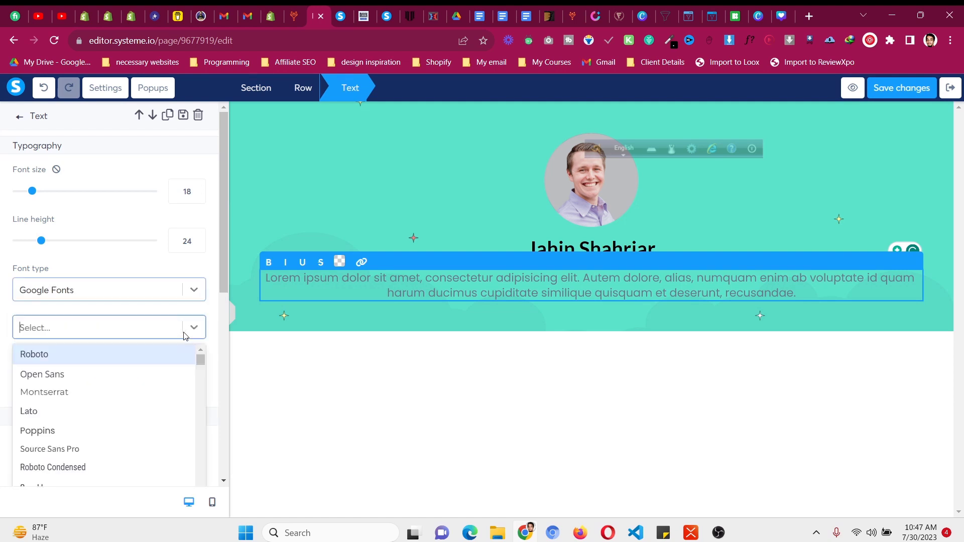
{"action": "scroll", "coordinate": [124, 394], "scroll_direction": "down", "scroll_amount": 3}
{"action": "scroll", "coordinate": [126, 395], "scroll_direction": "down", "scroll_amount": 5}
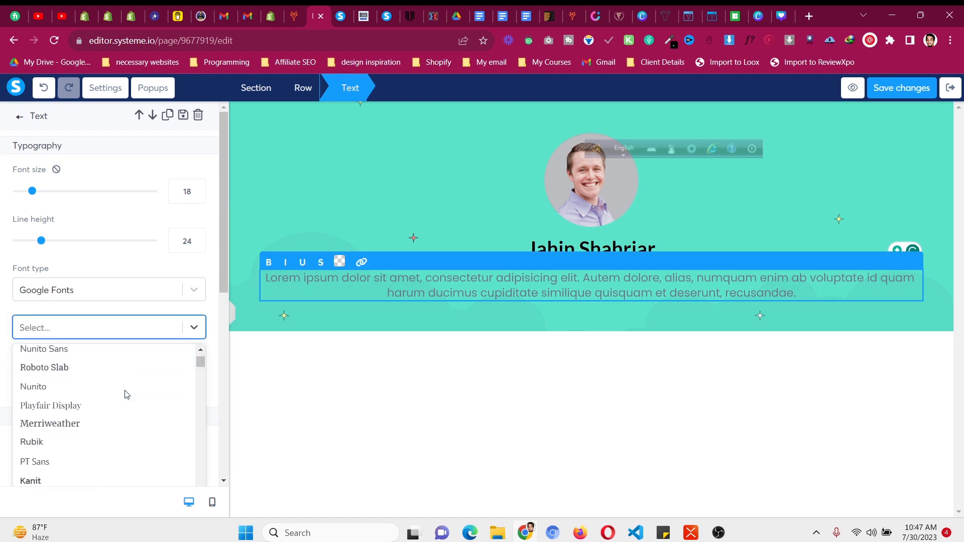
{"action": "scroll", "coordinate": [126, 395], "scroll_direction": "down", "scroll_amount": 3}
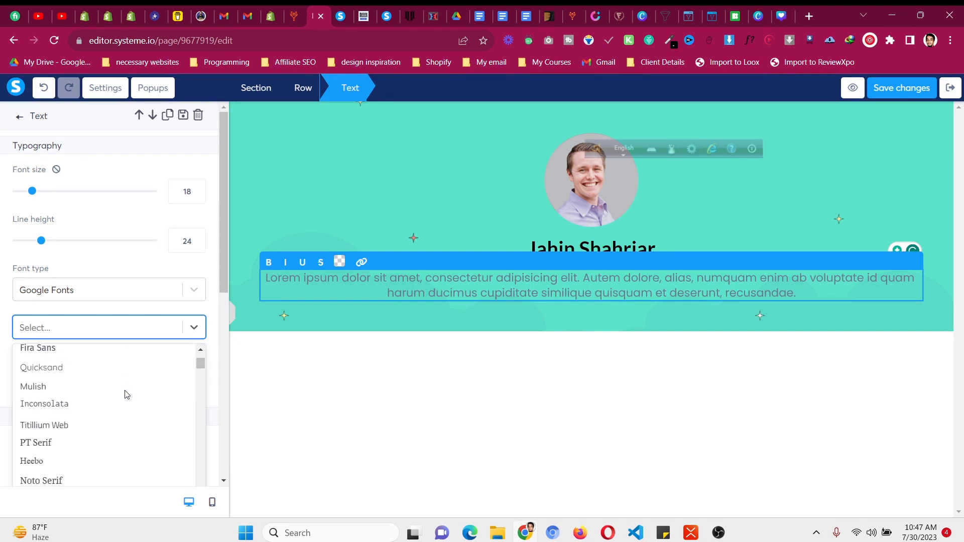
{"action": "scroll", "coordinate": [125, 394], "scroll_direction": "down", "scroll_amount": 3}
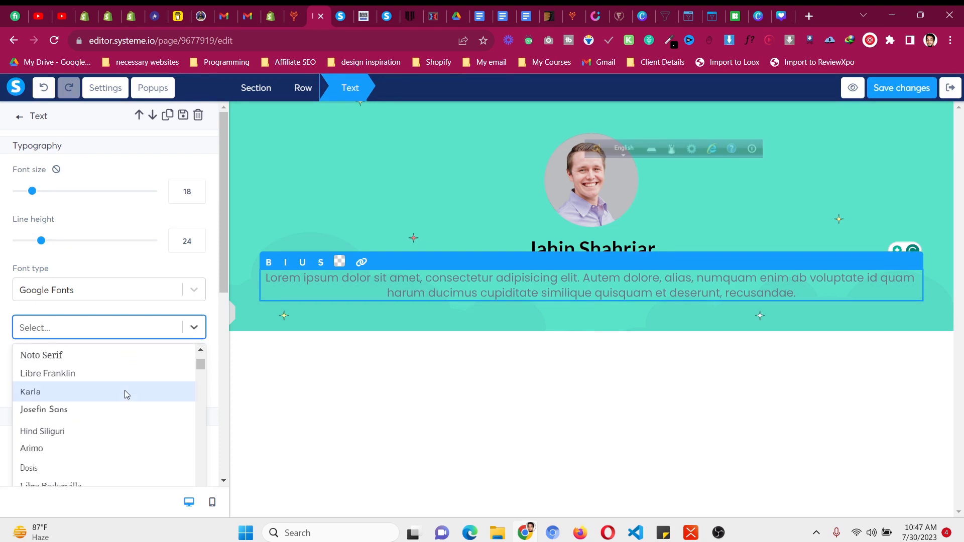
{"action": "left_click", "coordinate": [126, 412]}
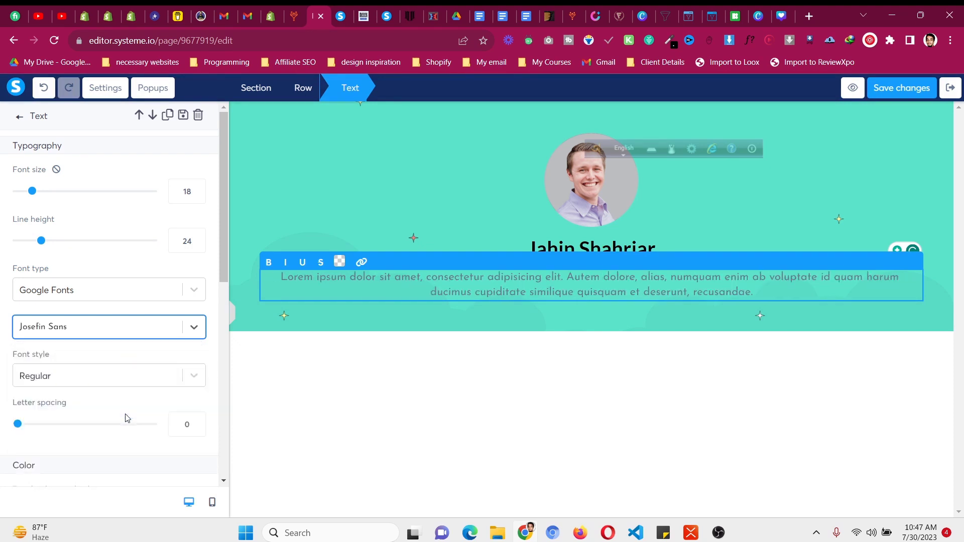
Replace the placeholder paragraph with "Content Creator" and color it black
{"action": "key", "text": "ctrl+a"}
{"action": "key", "text": "BackSpace"}
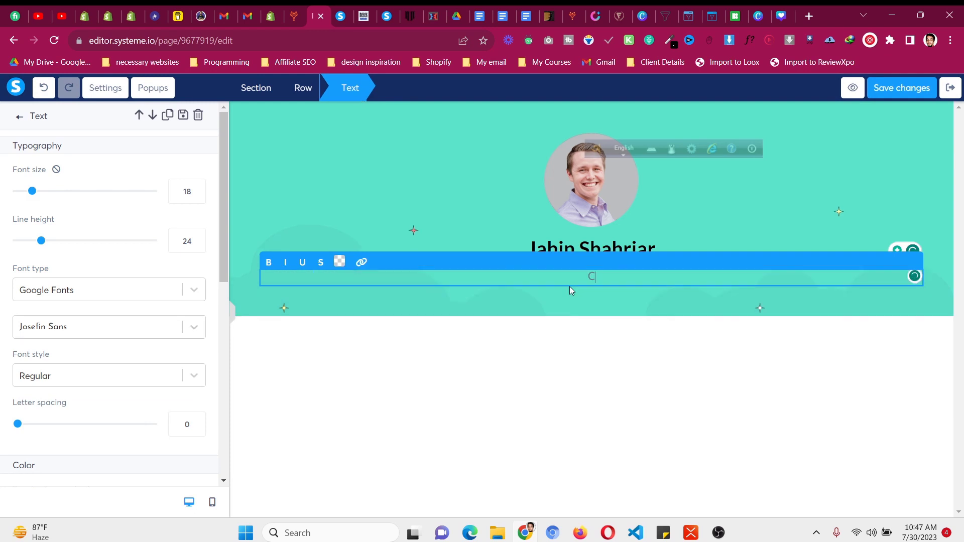
{"action": "type", "text": "Content Creator"}
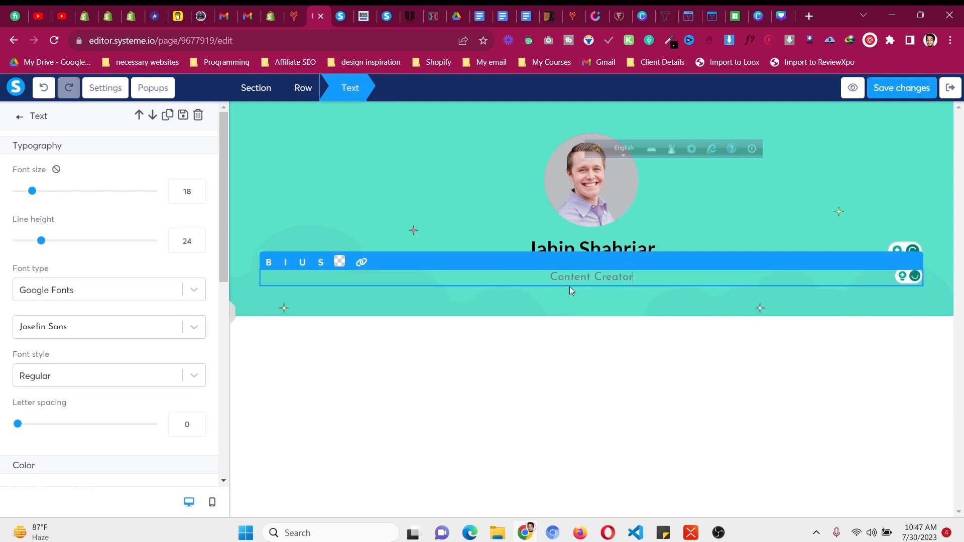
{"action": "key", "text": "ctrl+a"}
{"action": "left_click", "coordinate": [339, 262]}
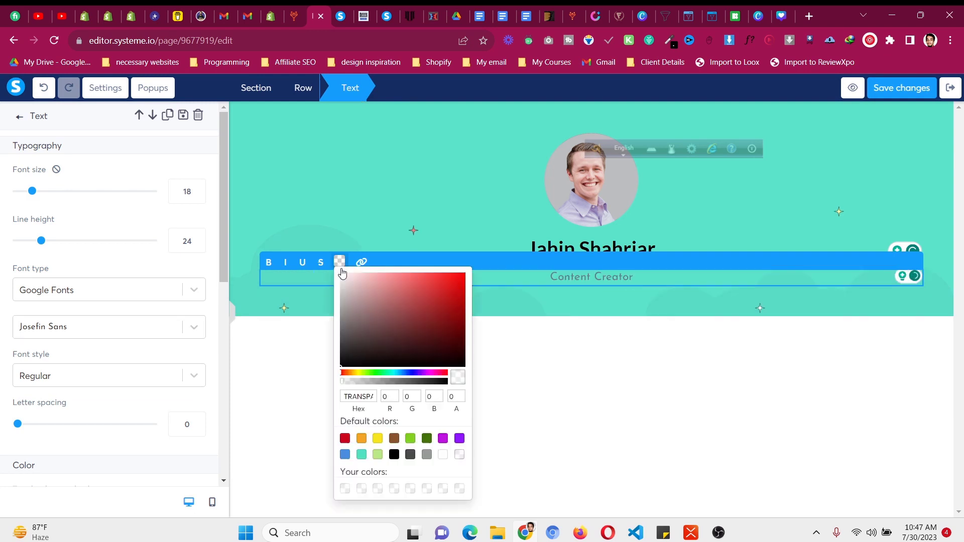
{"action": "left_click", "coordinate": [394, 454]}
{"action": "left_click", "coordinate": [565, 351]}
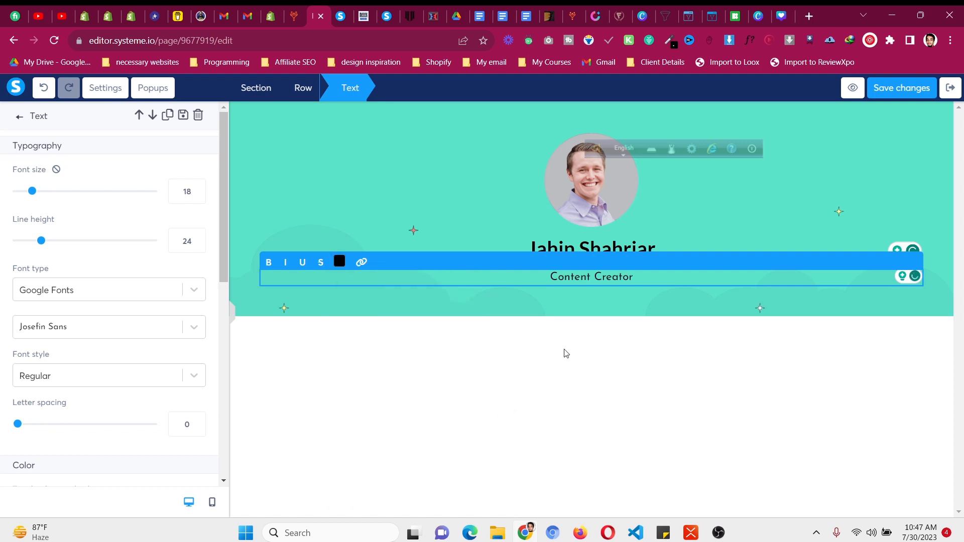
{"action": "left_click", "coordinate": [577, 331]}
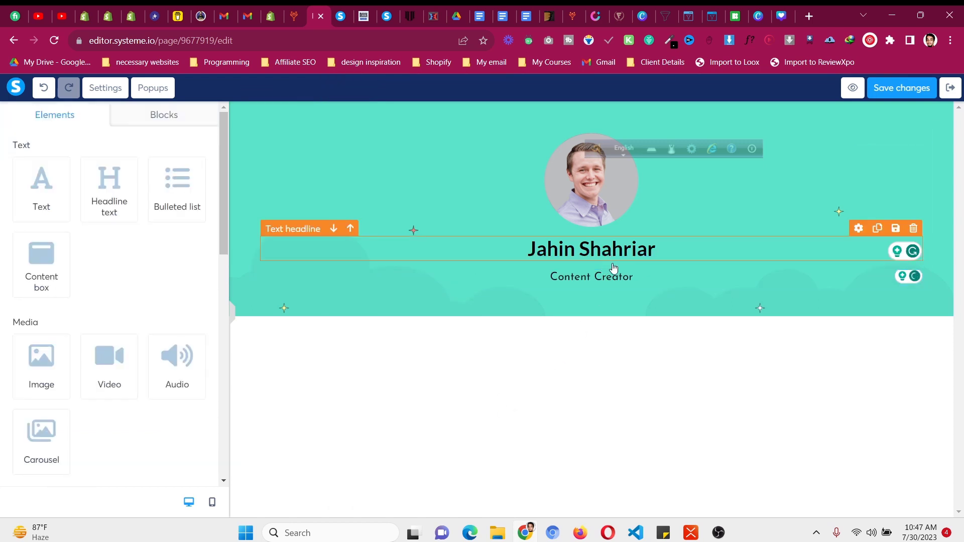
Set the bottom margin of the name headline to 10
{"action": "left_click", "coordinate": [858, 275]}
{"action": "scroll", "coordinate": [170, 281], "scroll_direction": "down", "scroll_amount": 4}
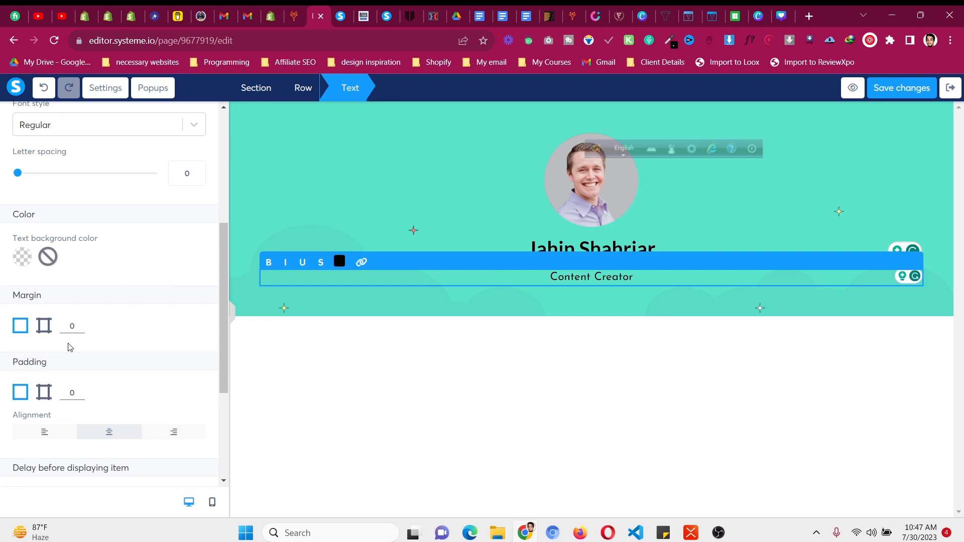
{"action": "left_click", "coordinate": [785, 248]}
{"action": "left_click", "coordinate": [857, 232]}
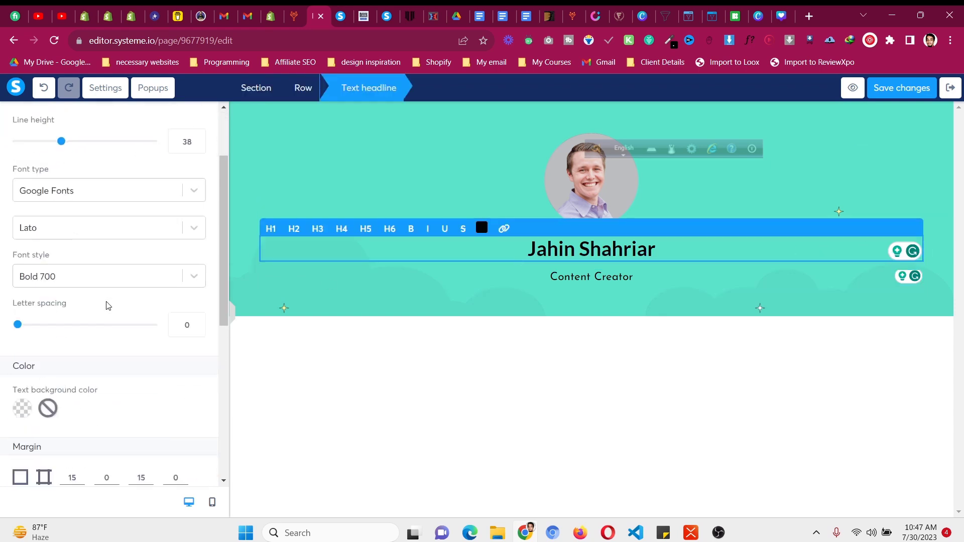
{"action": "scroll", "coordinate": [107, 306], "scroll_direction": "down", "scroll_amount": 1}
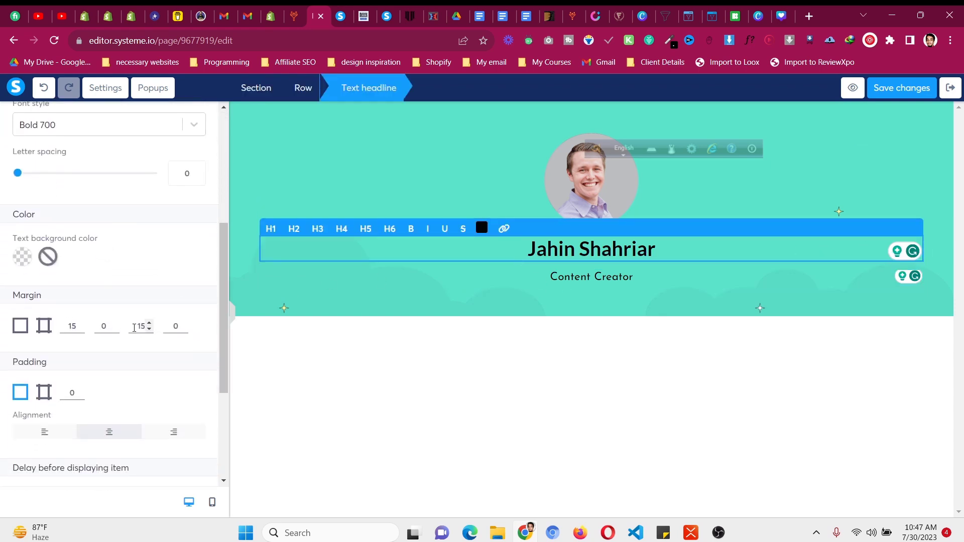
{"action": "left_click", "coordinate": [149, 330]}
{"action": "left_click", "coordinate": [149, 331]}
{"action": "left_click", "coordinate": [149, 330]}
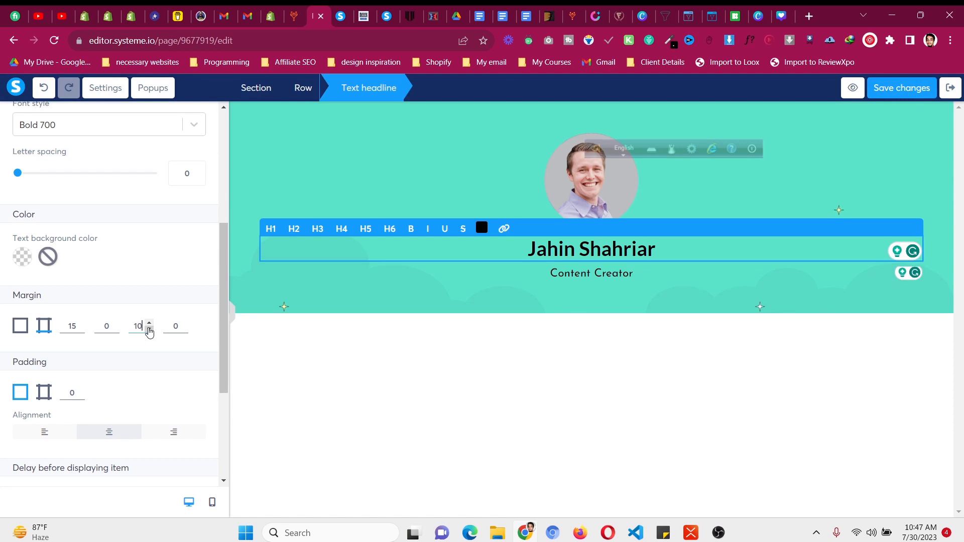
{"action": "left_click", "coordinate": [628, 341]}
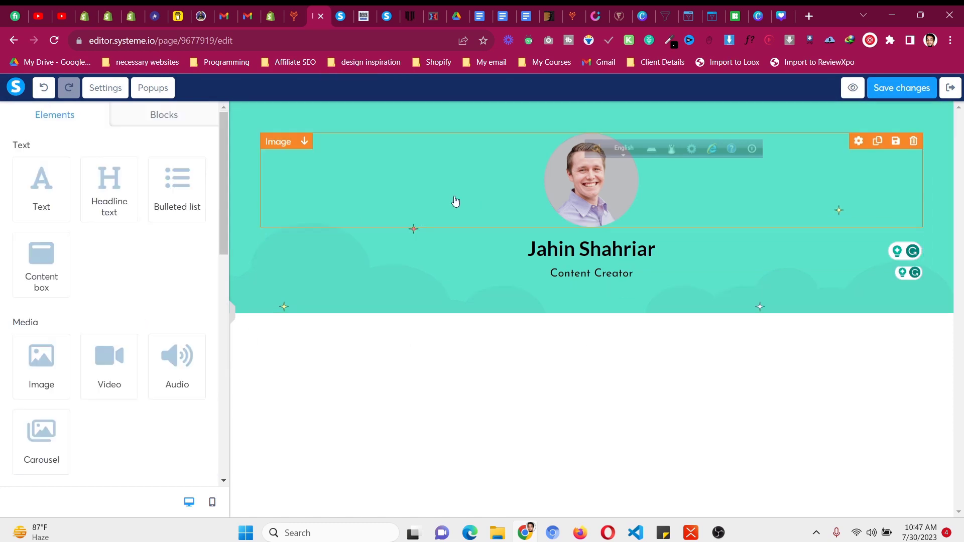
Check the reference link-in-bio page, return to the editor and add a four-column row below the "Content Creator" text
{"action": "key", "text": "ctrl+Tab"}
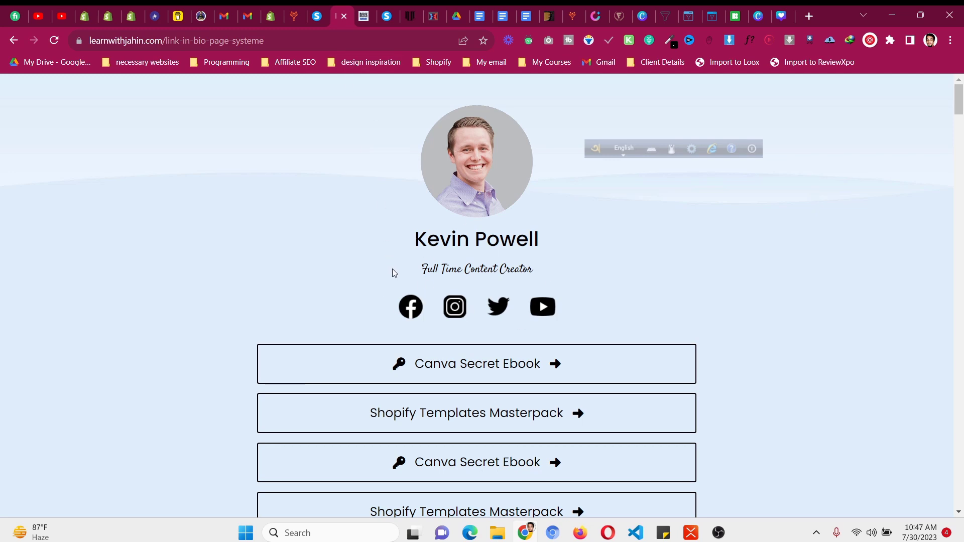
{"action": "left_click", "coordinate": [317, 10]}
{"action": "scroll", "coordinate": [147, 205], "scroll_direction": "down", "scroll_amount": 6}
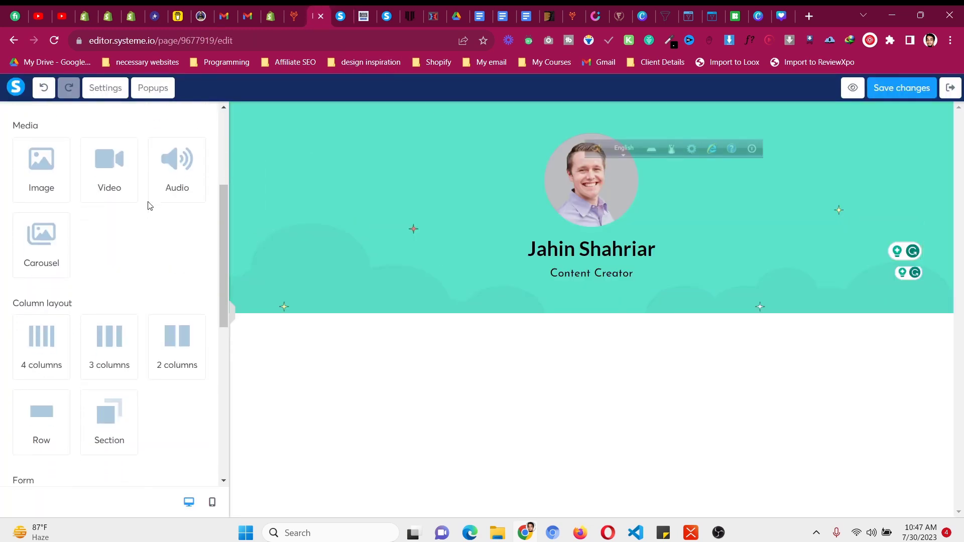
{"action": "left_click_drag", "start_coordinate": [35, 224], "coordinate": [582, 309]}
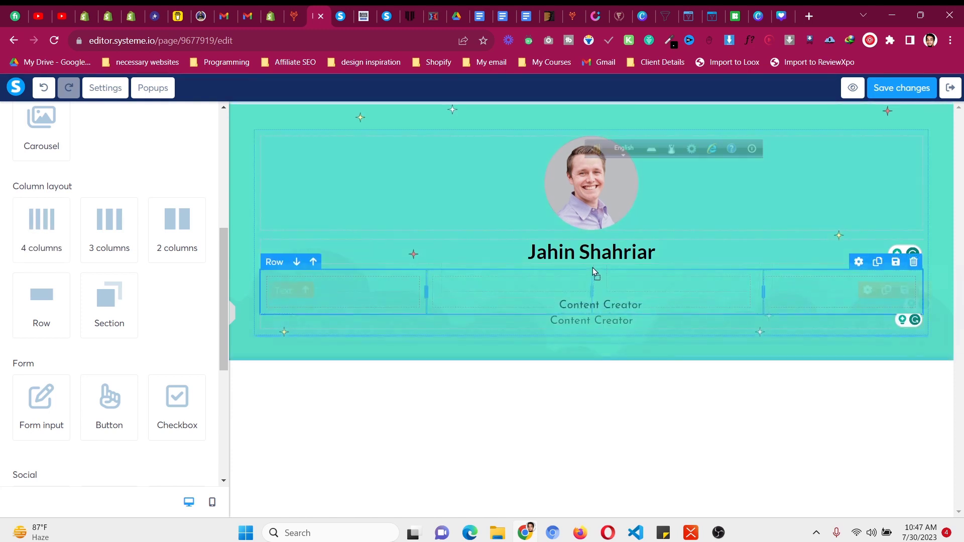
{"action": "left_click_drag", "start_coordinate": [577, 335], "coordinate": [591, 266]}
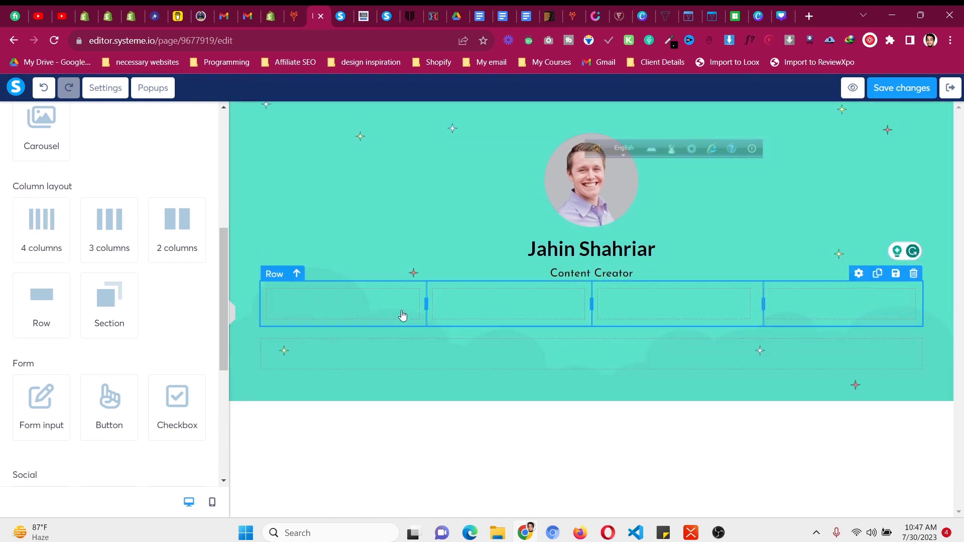
Add an image element to the first column of the row and fill it with the uploaded icons8-facebook-48.png
{"action": "scroll", "coordinate": [86, 241], "scroll_direction": "down", "scroll_amount": 5}
{"action": "scroll", "coordinate": [85, 239], "scroll_direction": "down", "scroll_amount": 1}
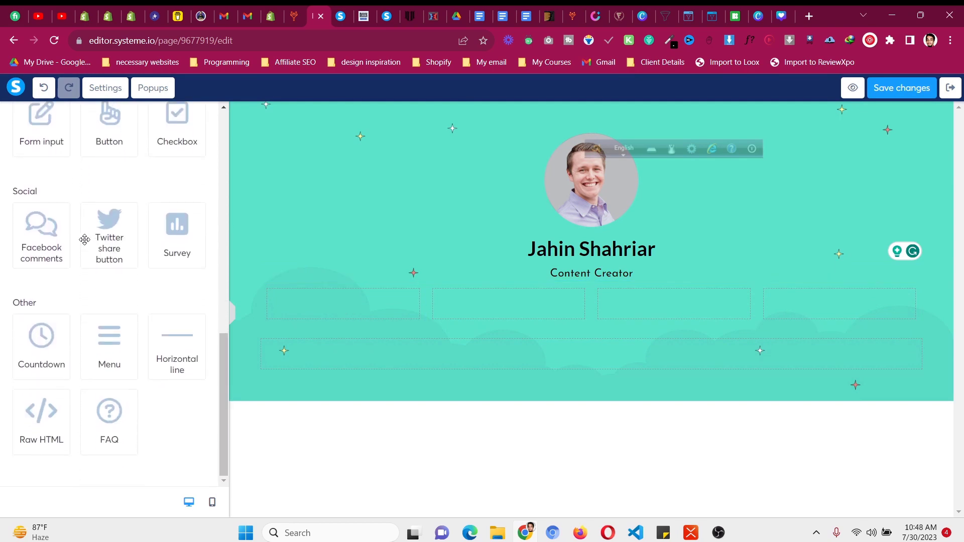
{"action": "scroll", "coordinate": [86, 241], "scroll_direction": "up", "scroll_amount": 8}
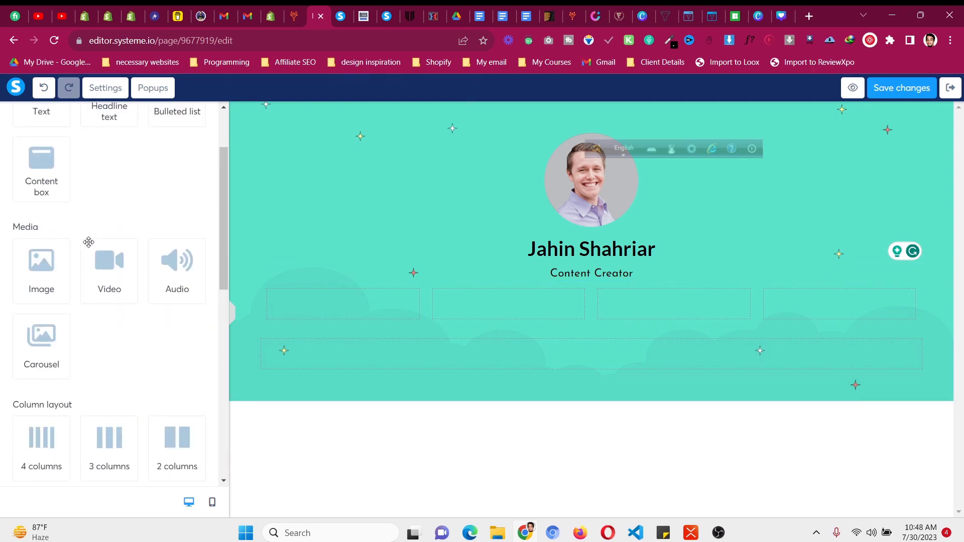
{"action": "left_click_drag", "start_coordinate": [48, 278], "coordinate": [363, 300]}
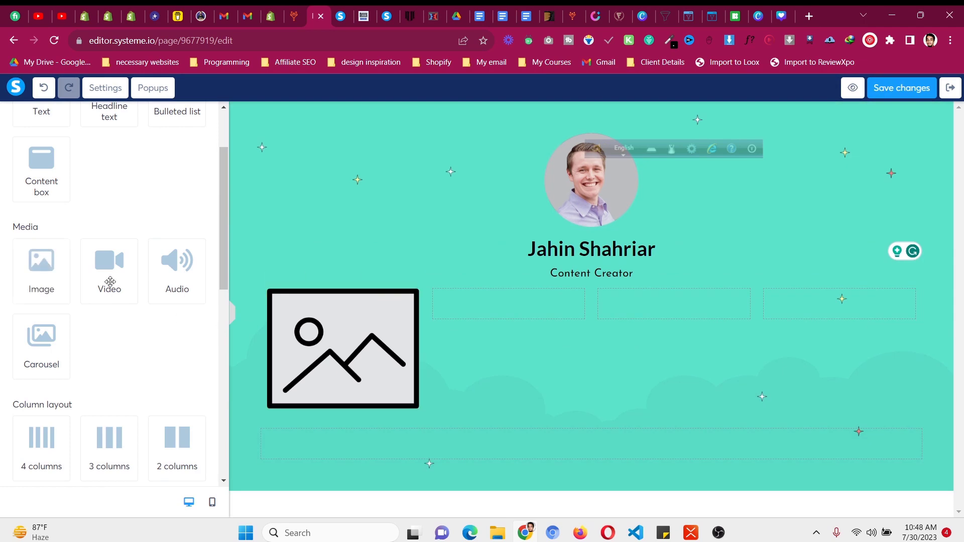
{"action": "left_click", "coordinate": [335, 328]}
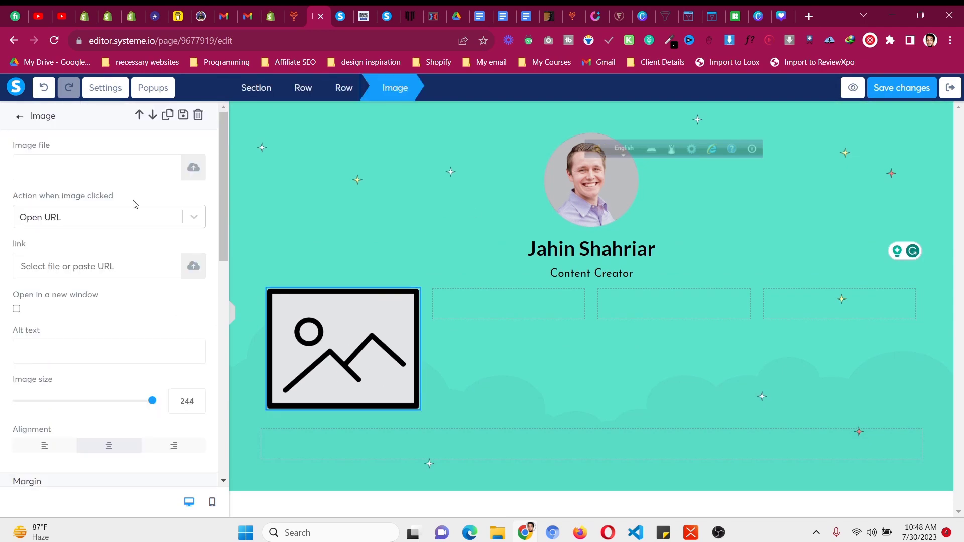
{"action": "left_click", "coordinate": [196, 171]}
{"action": "left_click", "coordinate": [532, 165]}
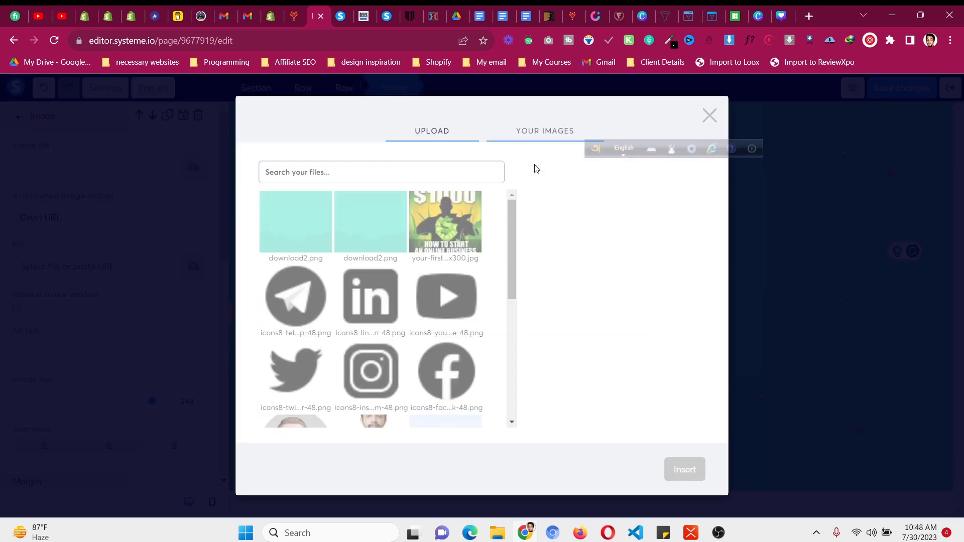
{"action": "left_click", "coordinate": [475, 385]}
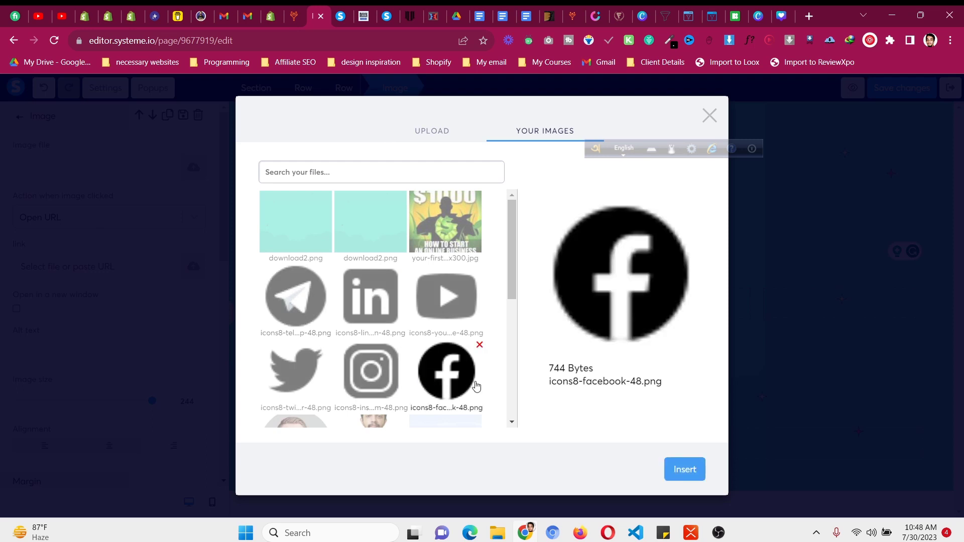
{"action": "left_click", "coordinate": [678, 468]}
Duplicate the Facebook icon into the second column and replace the copy's picture with the uploaded Twitter icon
{"action": "left_click", "coordinate": [375, 283]}
{"action": "left_click_drag", "start_coordinate": [363, 312], "coordinate": [533, 296]}
{"action": "left_click", "coordinate": [532, 296]}
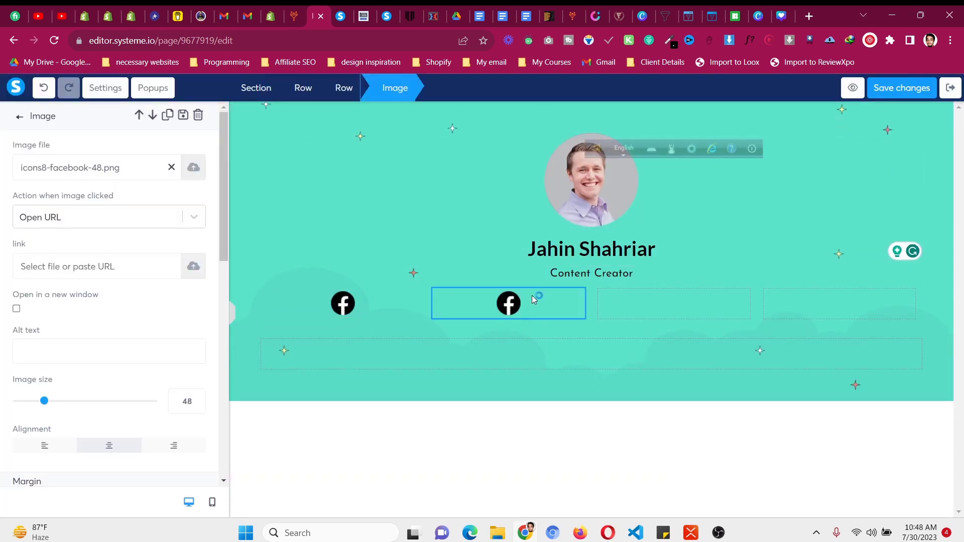
{"action": "left_click", "coordinate": [194, 172]}
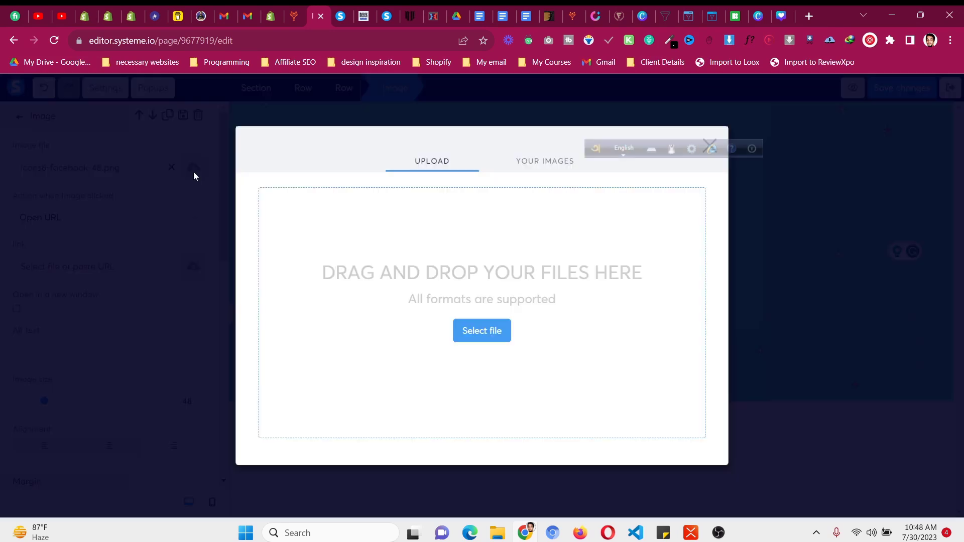
{"action": "left_click", "coordinate": [562, 161]}
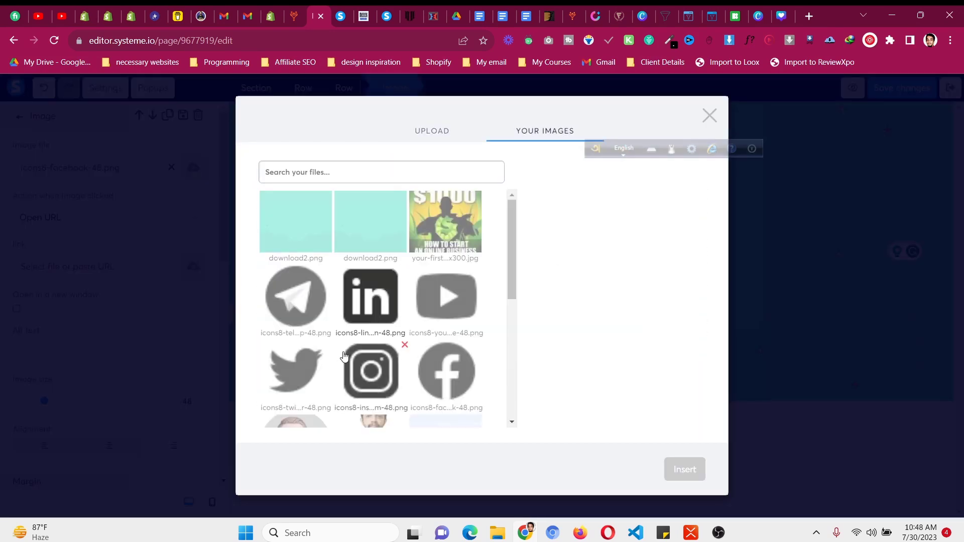
{"action": "left_click", "coordinate": [295, 369]}
{"action": "left_click", "coordinate": [685, 469]}
Duplicate the Twitter icon into the third and fourth columns of the row
{"action": "left_click", "coordinate": [458, 234]}
{"action": "left_click", "coordinate": [539, 280]}
{"action": "left_click_drag", "start_coordinate": [526, 309], "coordinate": [828, 305]}
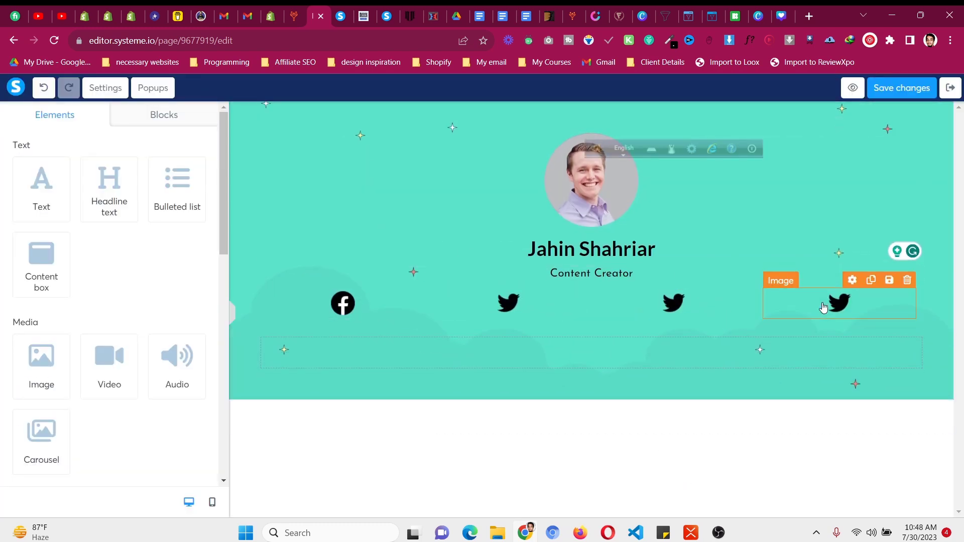
Paste the copied page URL as the link of the Facebook icon
{"action": "left_click", "coordinate": [355, 300]}
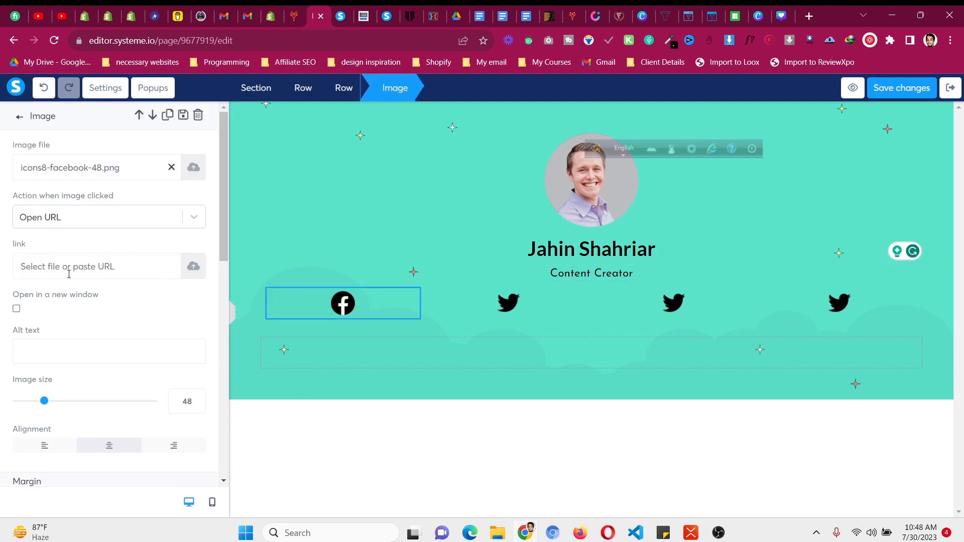
{"action": "key", "text": "ctrl+v"}
{"action": "left_click", "coordinate": [84, 251]}
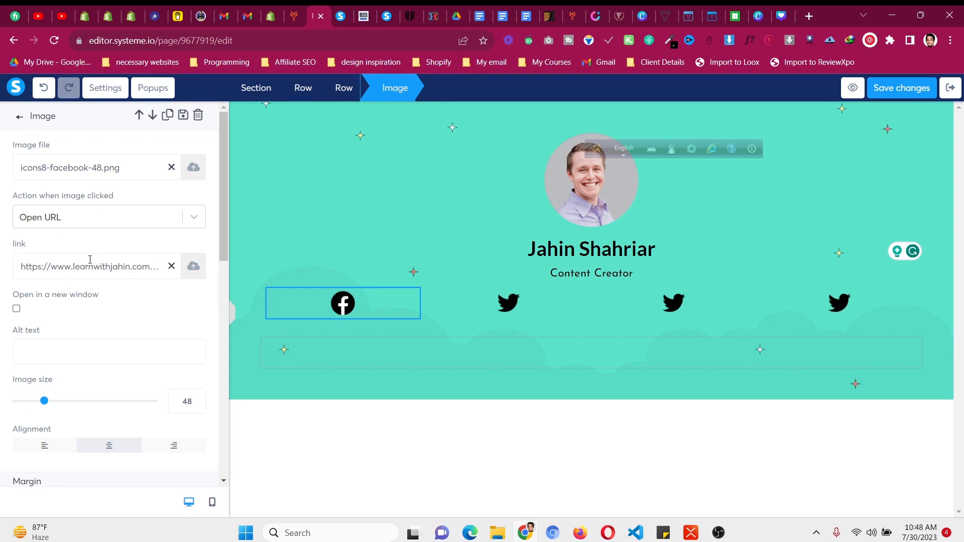
{"action": "left_click", "coordinate": [254, 272]}
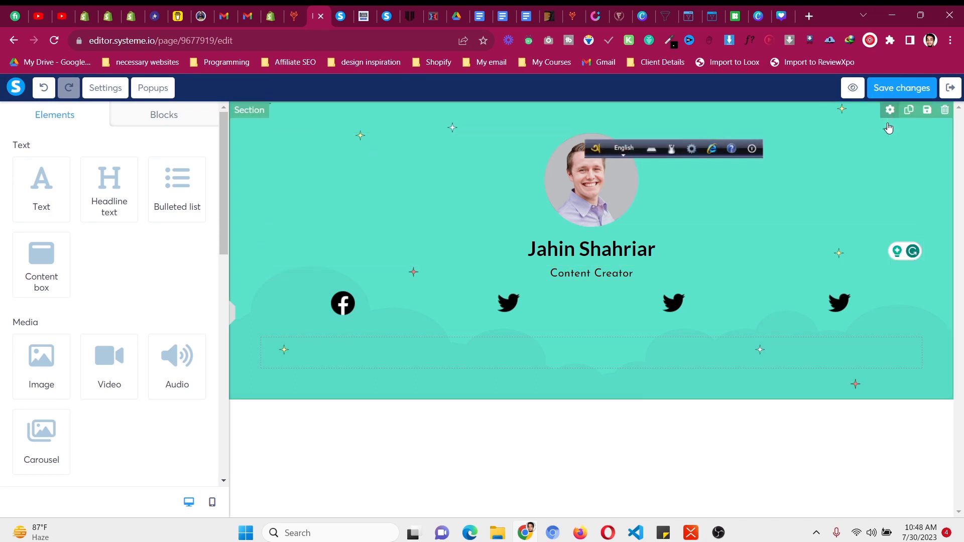
Set the content width of the background section to Extra small, trying Small first
{"action": "left_click", "coordinate": [890, 111]}
{"action": "scroll", "coordinate": [92, 231], "scroll_direction": "down", "scroll_amount": 7}
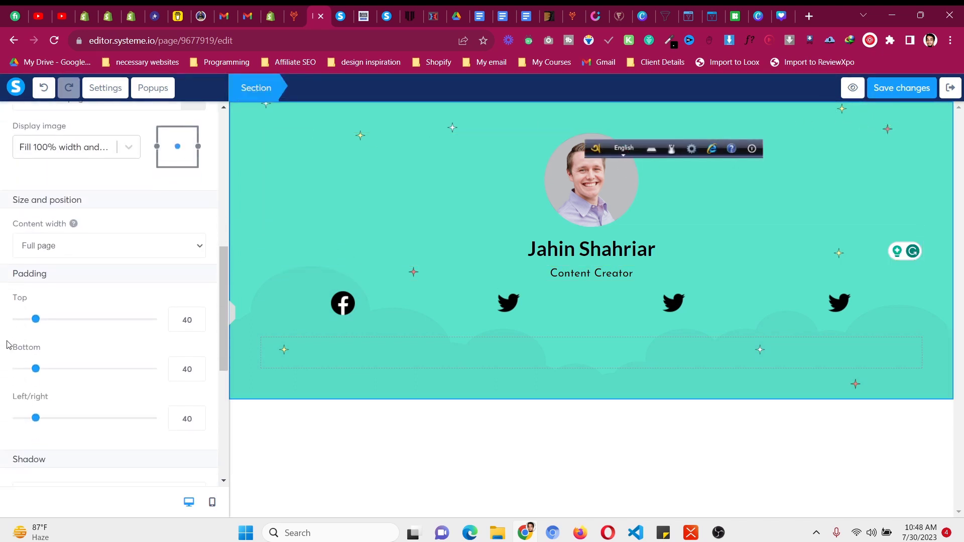
{"action": "left_click", "coordinate": [92, 230]}
{"action": "left_click", "coordinate": [75, 273]}
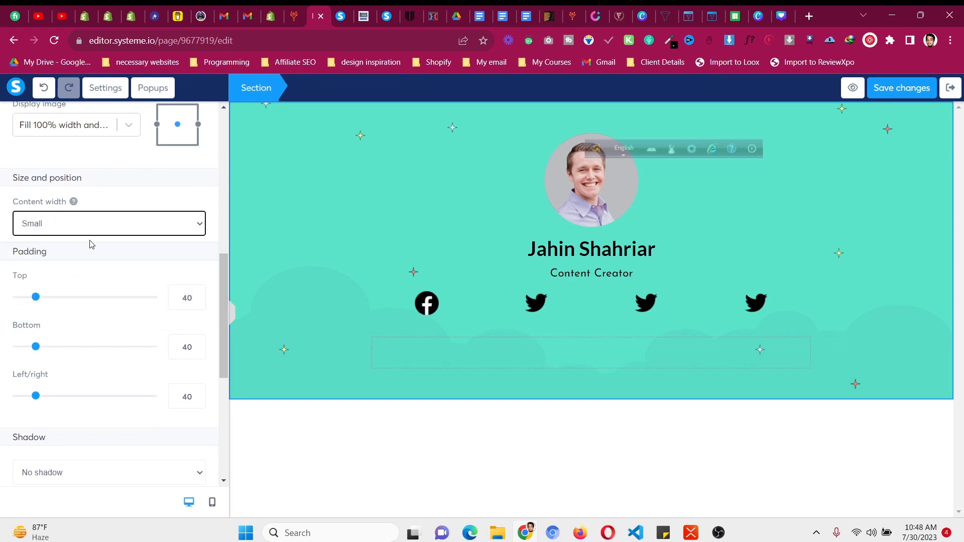
{"action": "left_click", "coordinate": [91, 229]}
{"action": "left_click", "coordinate": [71, 282]}
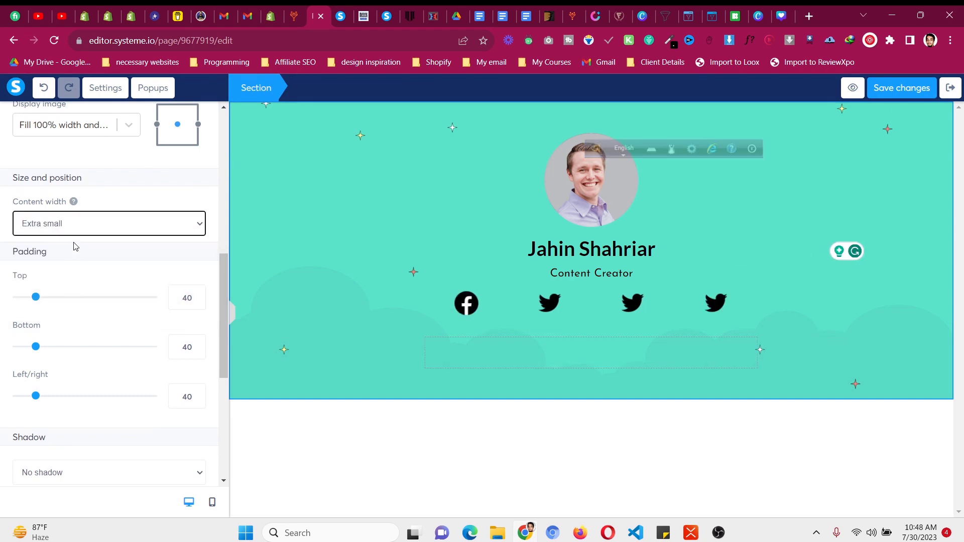
{"action": "left_click", "coordinate": [474, 341]}
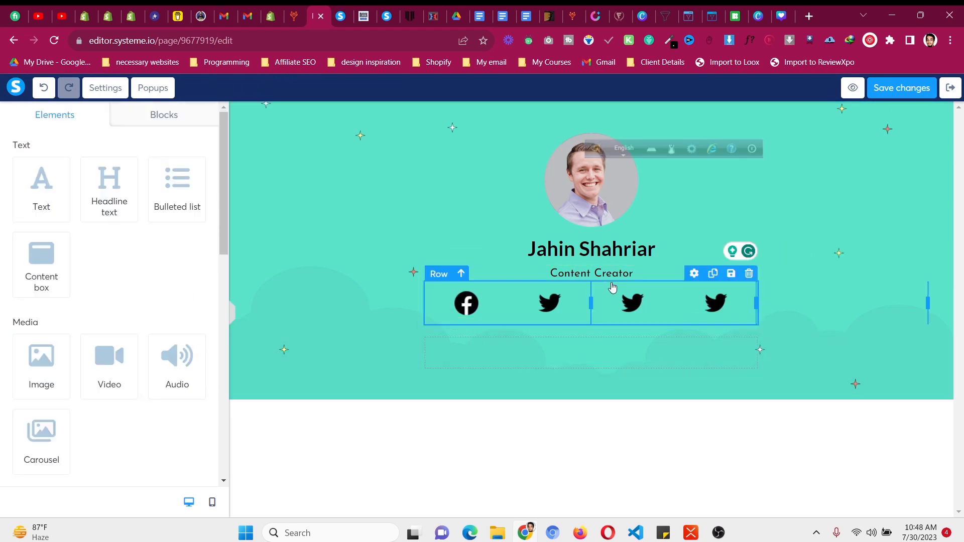
Set the left/right padding of the social icon row to 150 and reduce it to 145
{"action": "left_click", "coordinate": [698, 276]}
{"action": "scroll", "coordinate": [150, 282], "scroll_direction": "down", "scroll_amount": 5}
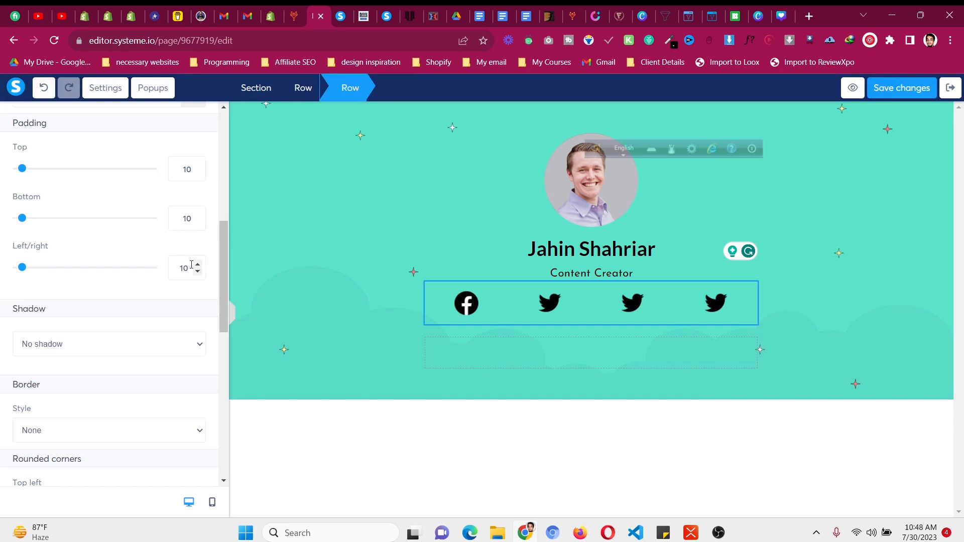
{"action": "double_click", "coordinate": [188, 269]}
{"action": "type", "text": "150"}
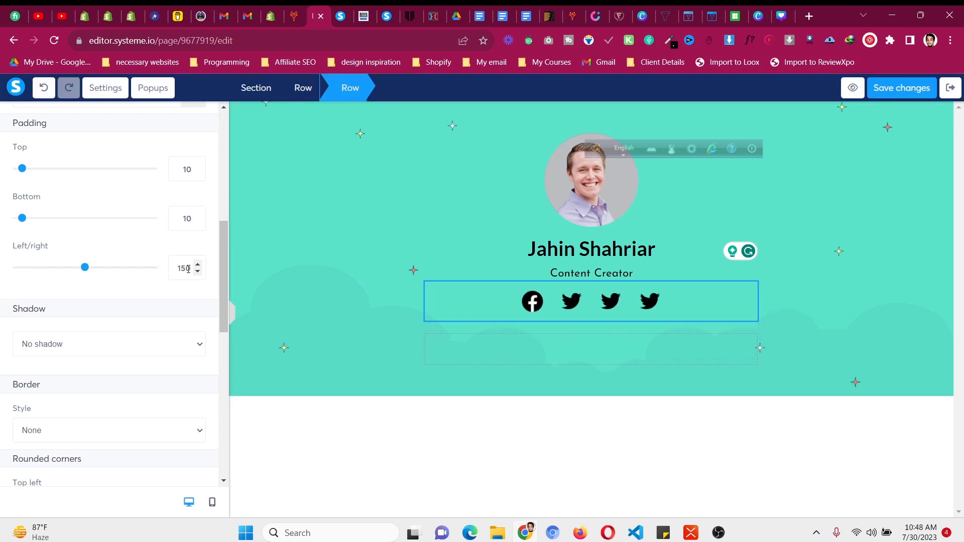
{"action": "key", "text": "BackSpace"}
{"action": "key", "text": "BackSpace"}
{"action": "type", "text": "43"}
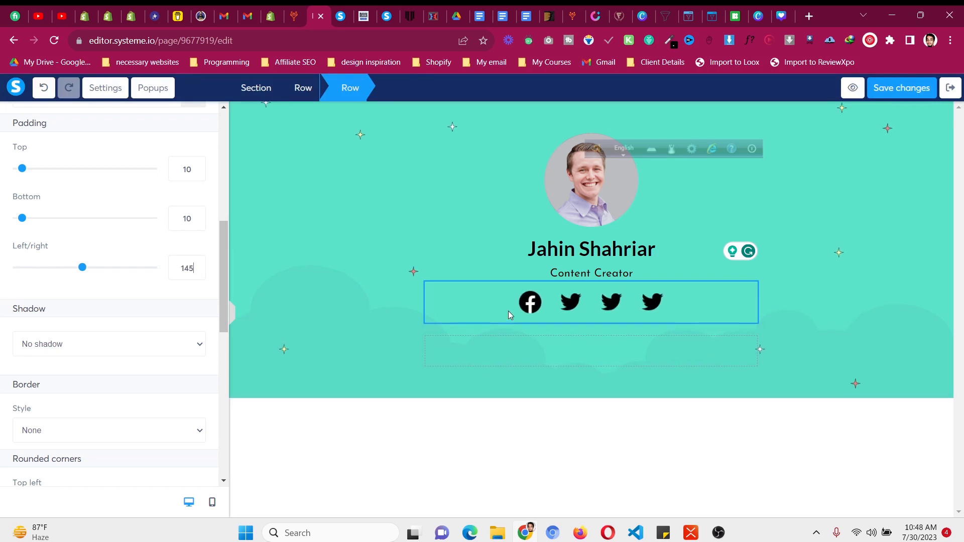
{"action": "left_click", "coordinate": [535, 264]}
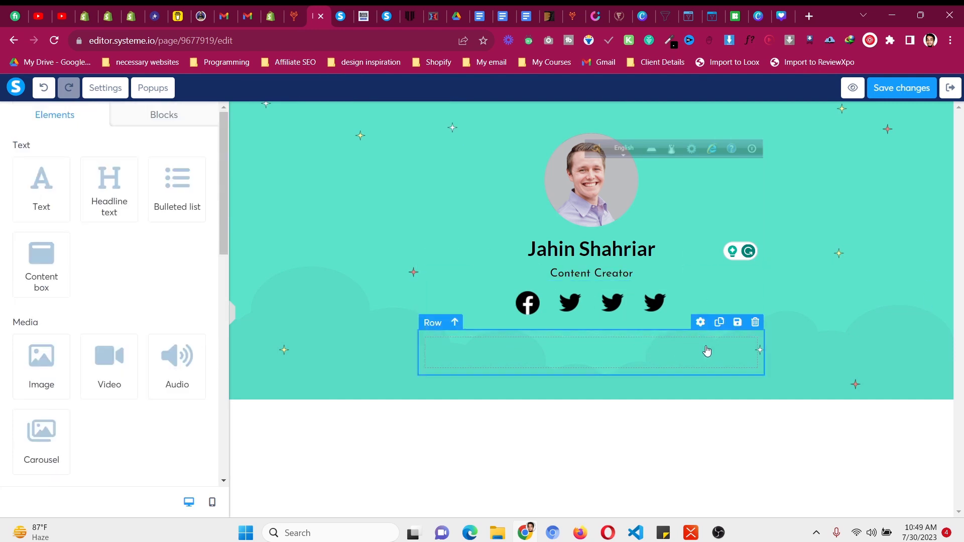
Delete the empty row below the social icons
{"action": "left_click", "coordinate": [748, 326]}
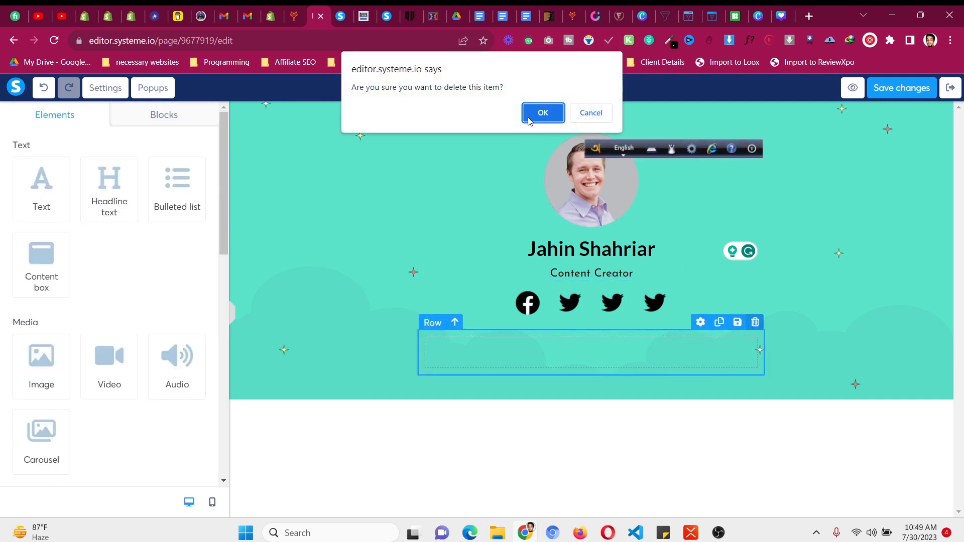
{"action": "left_click", "coordinate": [537, 112]}
Check the reference page's link buttons, add a button element below the social icons and open its settings
{"action": "key", "text": "ctrl+Tab"}
{"action": "scroll", "coordinate": [426, 318], "scroll_direction": "down", "scroll_amount": 1}
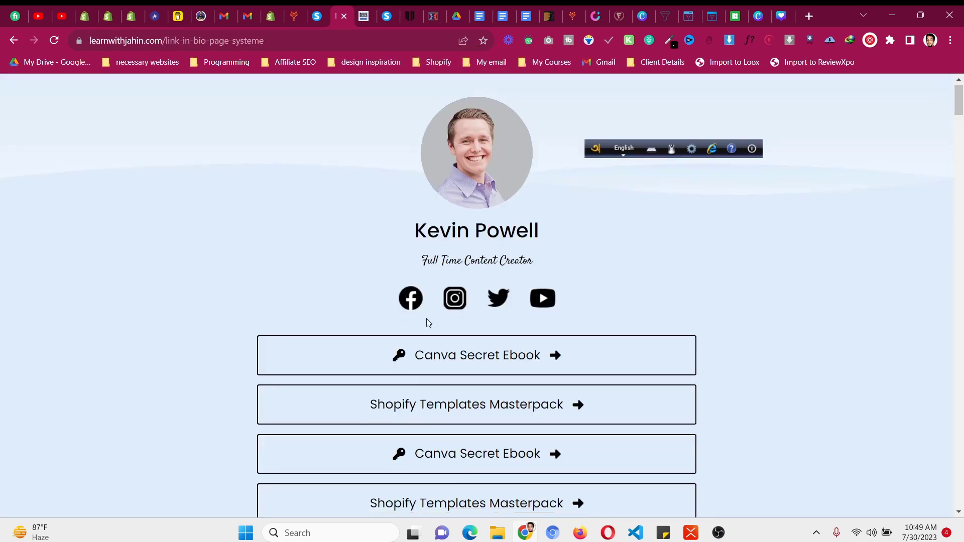
{"action": "left_click", "coordinate": [317, 16]}
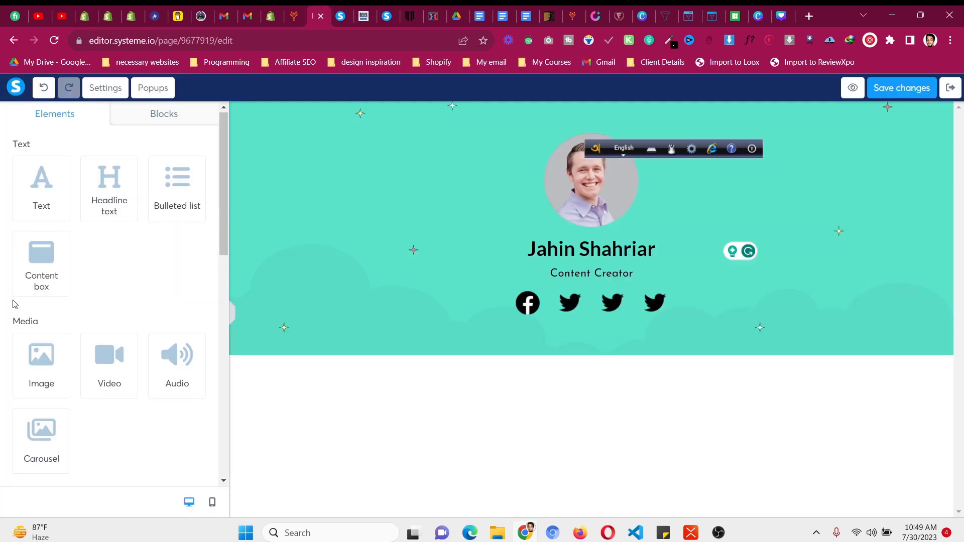
{"action": "scroll", "coordinate": [15, 301], "scroll_direction": "down", "scroll_amount": 5}
{"action": "left_click_drag", "start_coordinate": [106, 335], "coordinate": [657, 332]}
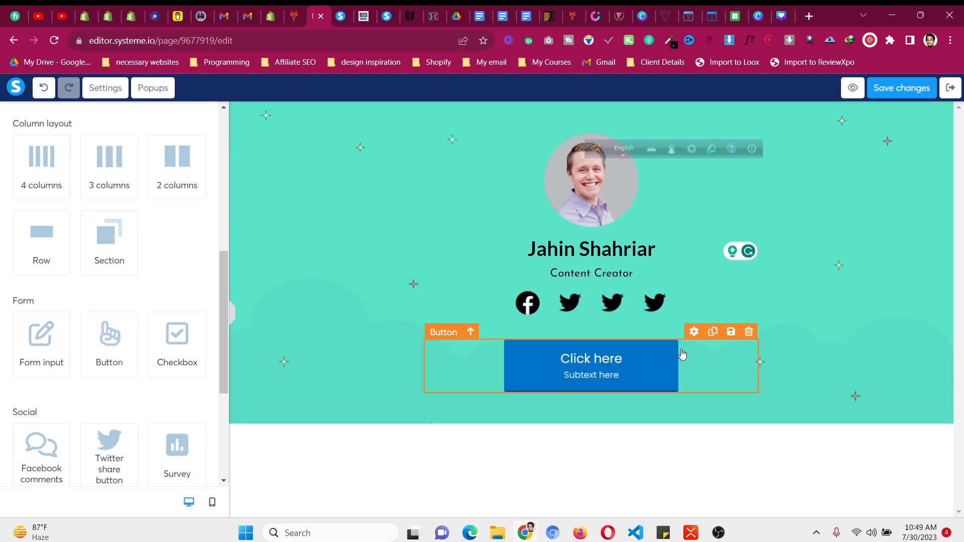
{"action": "left_click", "coordinate": [694, 335]}
{"action": "scroll", "coordinate": [167, 290], "scroll_direction": "down", "scroll_amount": 5}
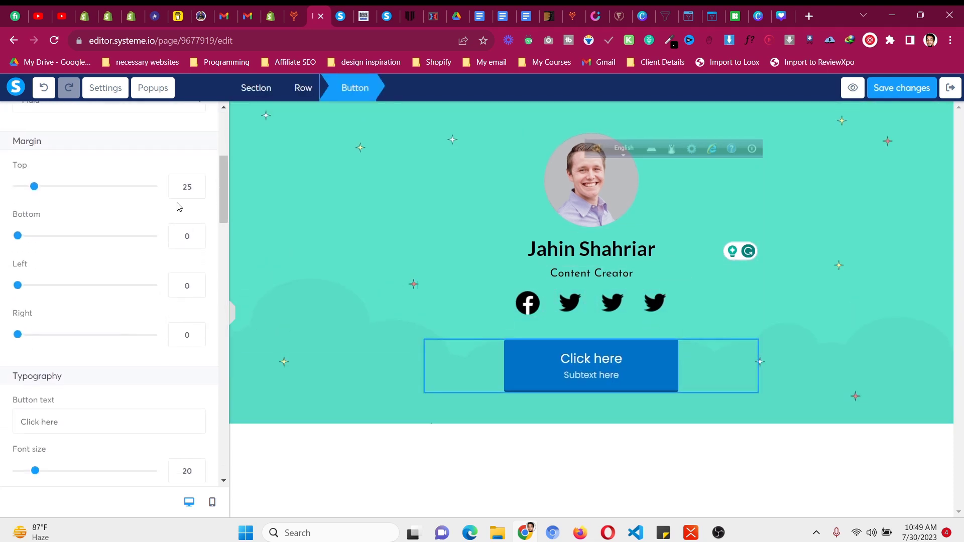
Reduce the button's top margin to 15 and make its background color fully transparent
{"action": "left_click", "coordinate": [197, 190]}
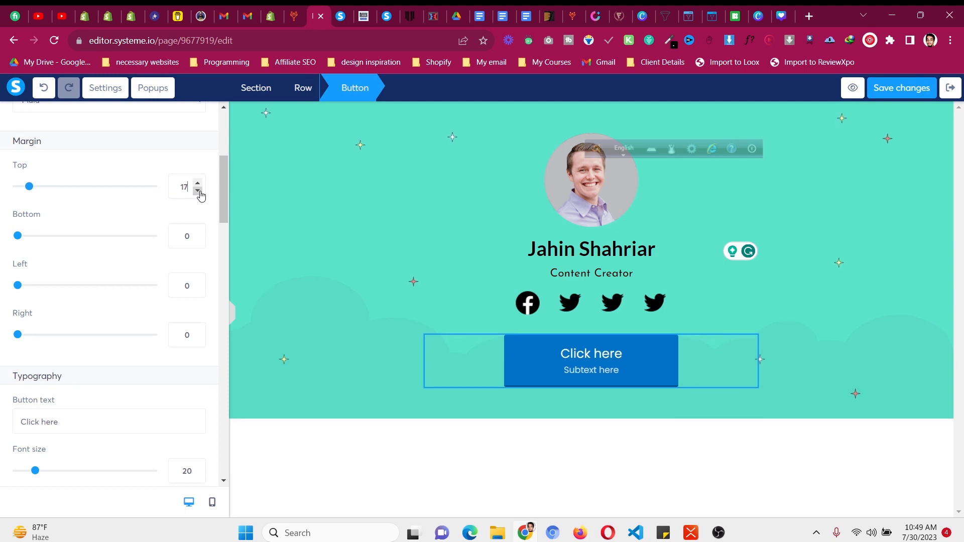
{"action": "scroll", "coordinate": [126, 306], "scroll_direction": "down", "scroll_amount": 8}
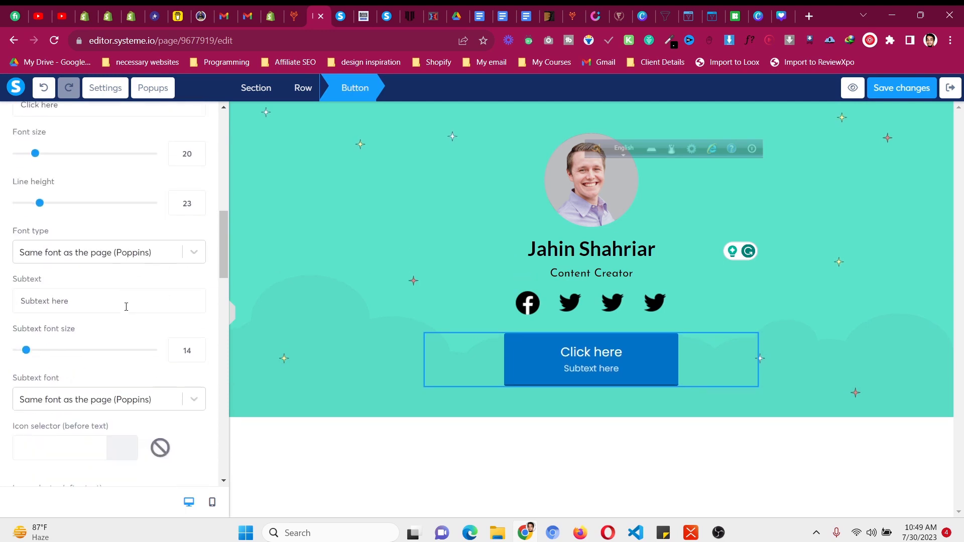
{"action": "scroll", "coordinate": [72, 322], "scroll_direction": "down", "scroll_amount": 7}
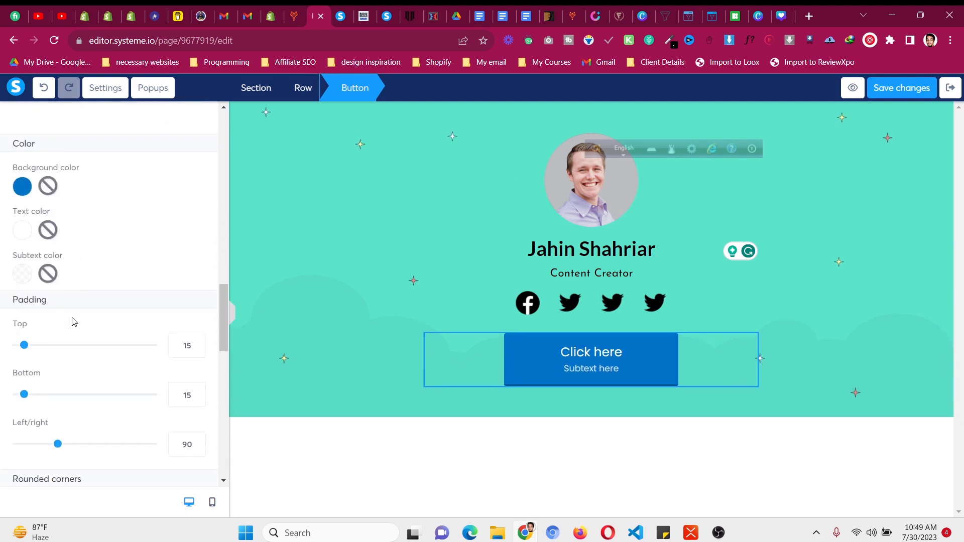
{"action": "left_click", "coordinate": [26, 171]}
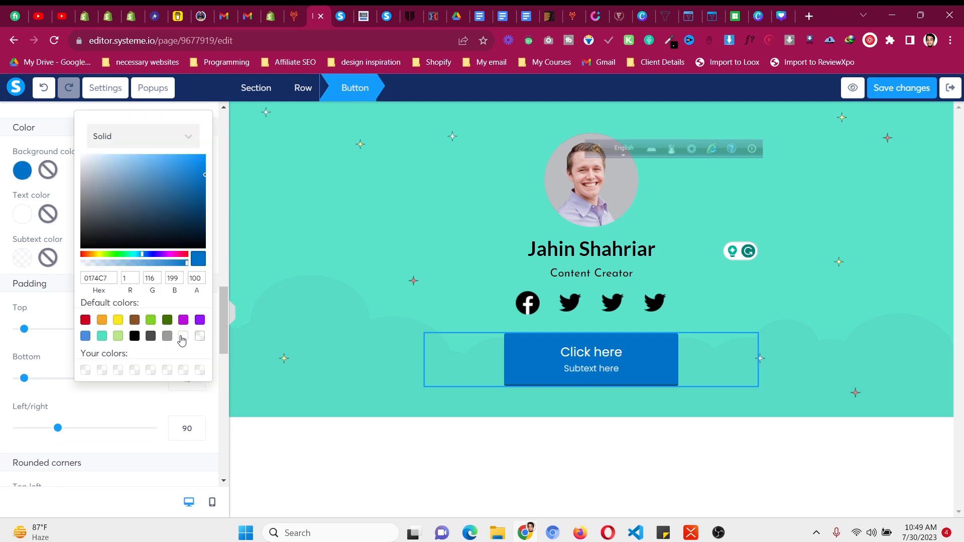
{"action": "left_click_drag", "start_coordinate": [144, 260], "coordinate": [86, 265]}
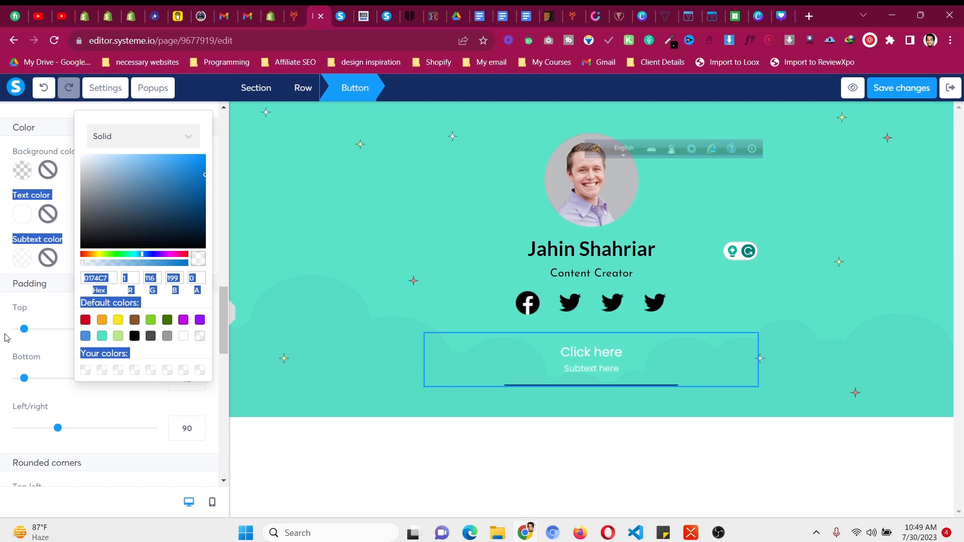
{"action": "left_click", "coordinate": [36, 321]}
Give the button a thinner solid black border on all sides
{"action": "scroll", "coordinate": [36, 321], "scroll_direction": "down", "scroll_amount": 10}
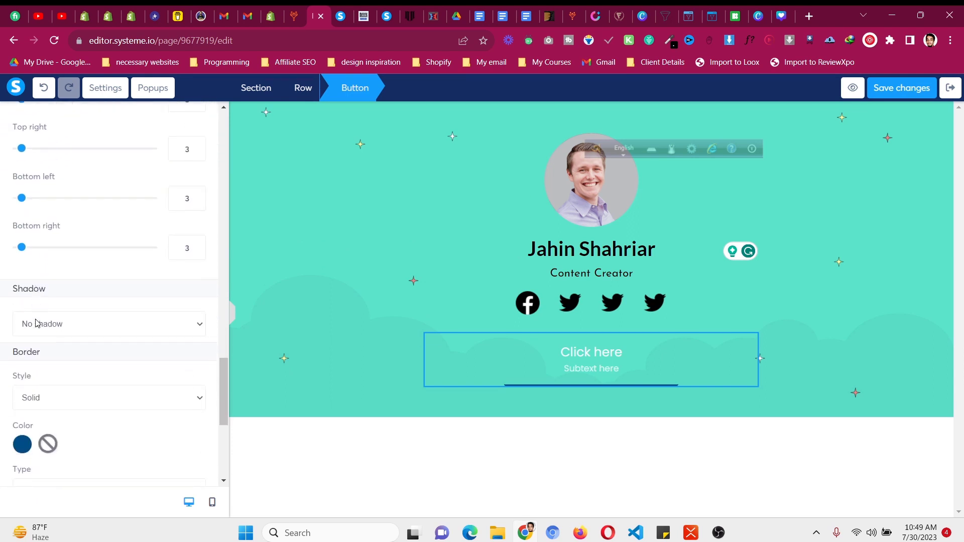
{"action": "left_click", "coordinate": [57, 374]}
{"action": "left_click", "coordinate": [52, 385]}
{"action": "left_click", "coordinate": [76, 367]}
{"action": "left_click", "coordinate": [71, 397]}
{"action": "scroll", "coordinate": [30, 327], "scroll_direction": "down", "scroll_amount": 3}
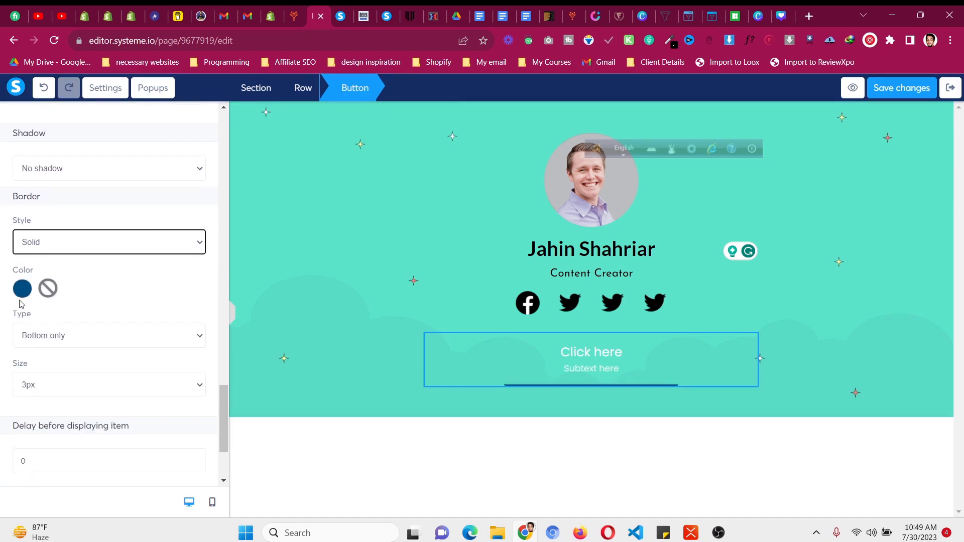
{"action": "left_click", "coordinate": [22, 289]}
{"action": "left_click", "coordinate": [134, 417]}
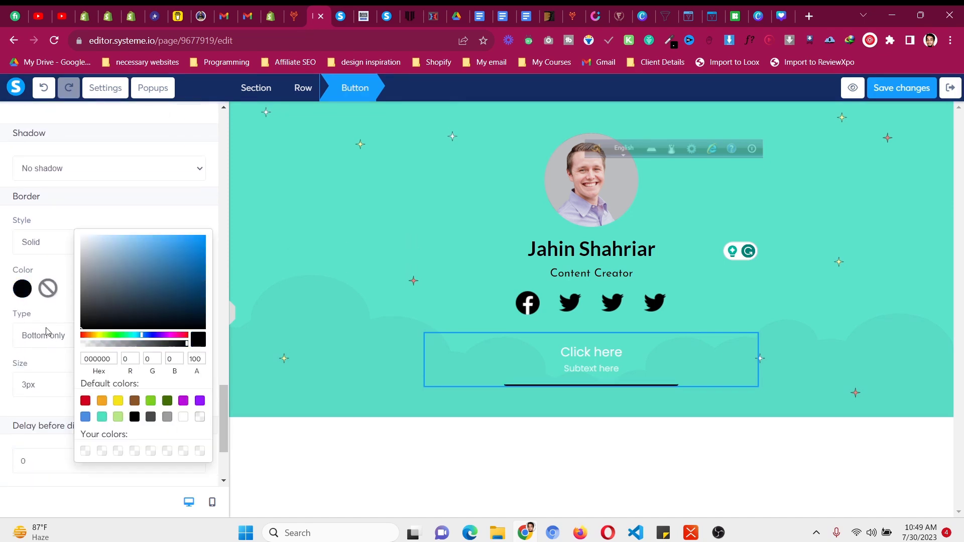
{"action": "left_click", "coordinate": [48, 335]}
{"action": "left_click", "coordinate": [50, 349]}
{"action": "left_click", "coordinate": [57, 384]}
{"action": "left_click", "coordinate": [55, 412]}
Change the button's text color to black and clear its subtext
{"action": "scroll", "coordinate": [122, 296], "scroll_direction": "up", "scroll_amount": 10}
{"action": "left_click", "coordinate": [22, 296]}
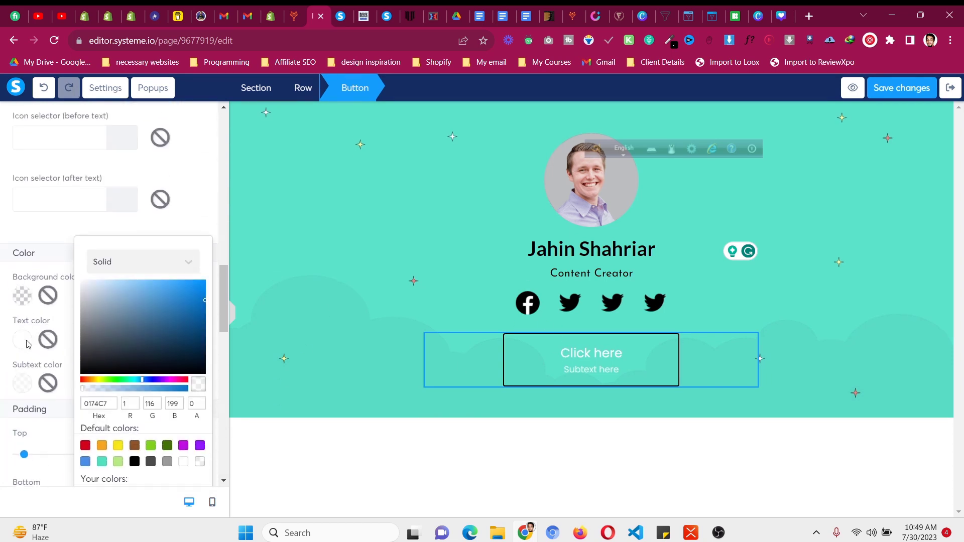
{"action": "left_click", "coordinate": [27, 343]}
{"action": "left_click", "coordinate": [135, 468]}
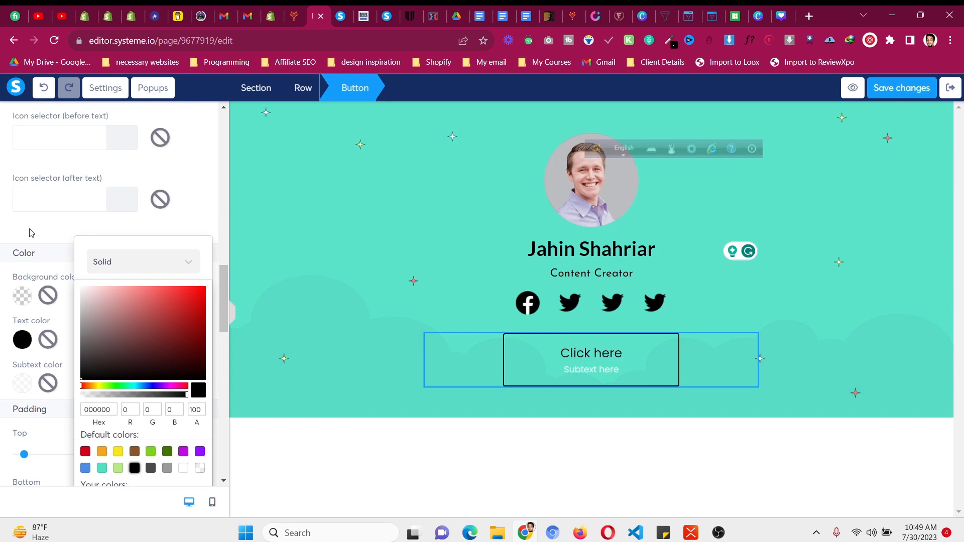
{"action": "left_click", "coordinate": [181, 190]}
{"action": "scroll", "coordinate": [122, 243], "scroll_direction": "up", "scroll_amount": 6}
{"action": "triple_click", "coordinate": [80, 315]}
{"action": "key", "text": "BackSpace"}
Set the action performed when the button is clicked to Open URL
{"action": "scroll", "coordinate": [81, 314], "scroll_direction": "up", "scroll_amount": 8}
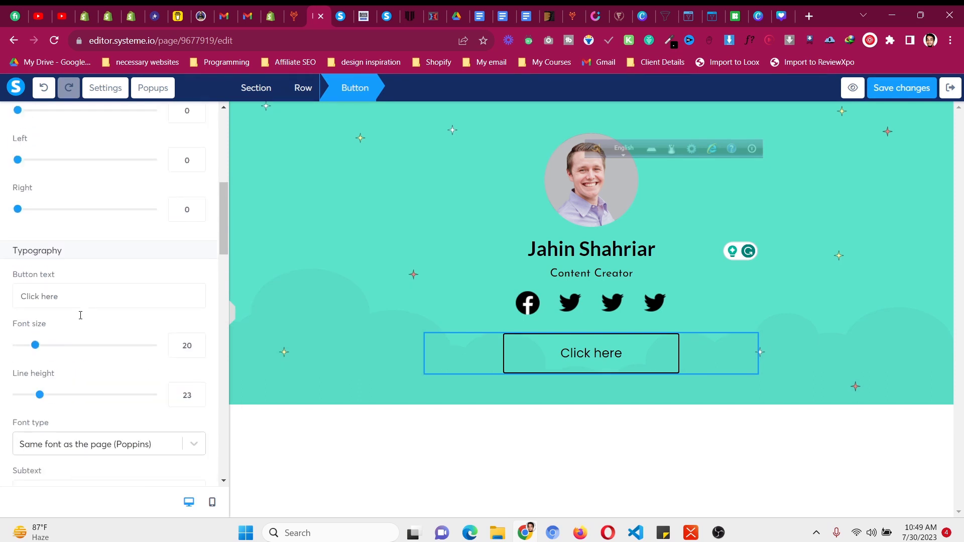
{"action": "left_click", "coordinate": [87, 169]}
{"action": "left_click", "coordinate": [86, 169]}
{"action": "left_click", "coordinate": [87, 169]}
{"action": "left_click", "coordinate": [86, 170]}
{"action": "left_click", "coordinate": [86, 171]}
{"action": "left_click", "coordinate": [88, 202]}
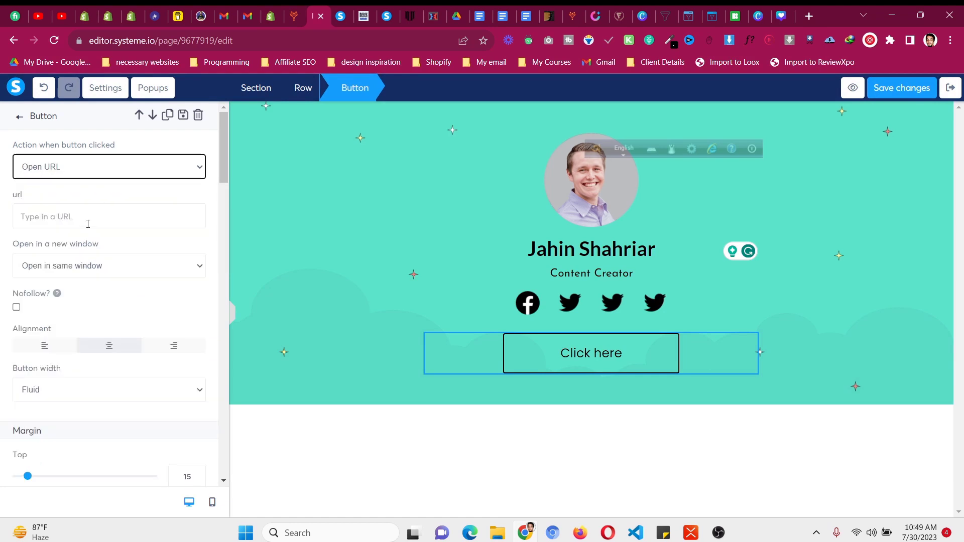
Change the button text to "Download My Free Canva eBook"
{"action": "scroll", "coordinate": [77, 316], "scroll_direction": "down", "scroll_amount": 7}
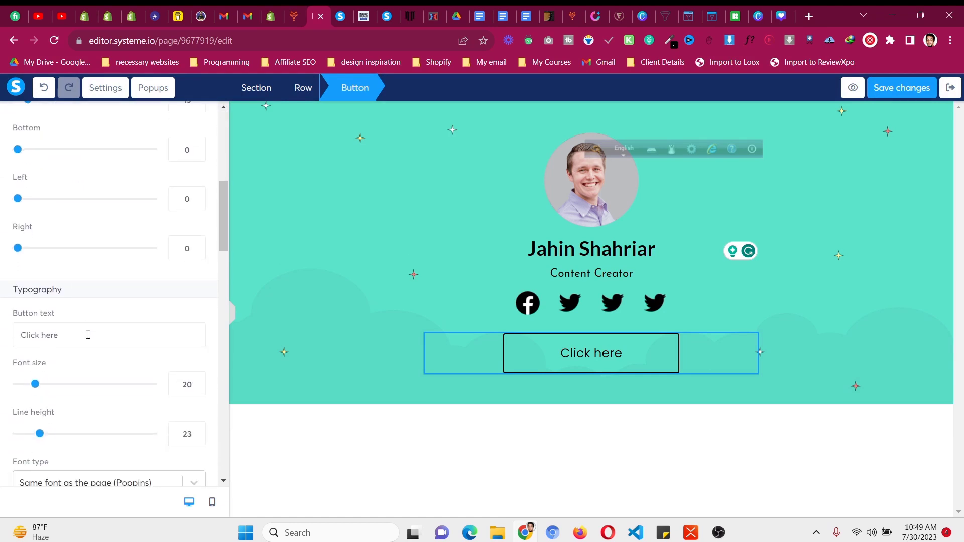
{"action": "triple_click", "coordinate": [88, 334]}
{"action": "type", "text": "Downlo"}
{"action": "key", "text": "BackSpace"}
{"action": "key", "text": "BackSpace"}
{"action": "key", "text": "BackSpace"}
{"action": "key", "text": "BackSpace"}
{"action": "type", "text": "wnload "}
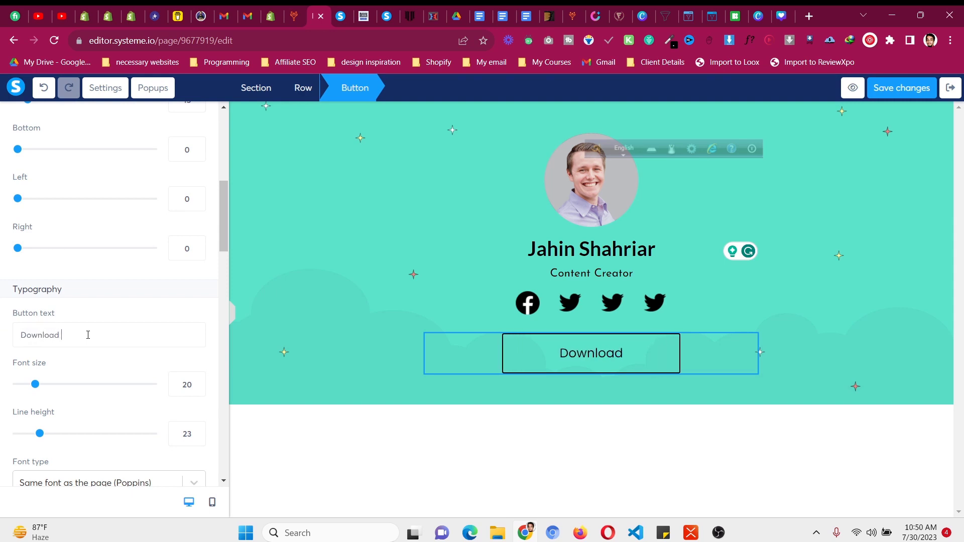
{"action": "type", "text": "My Free Ca"}
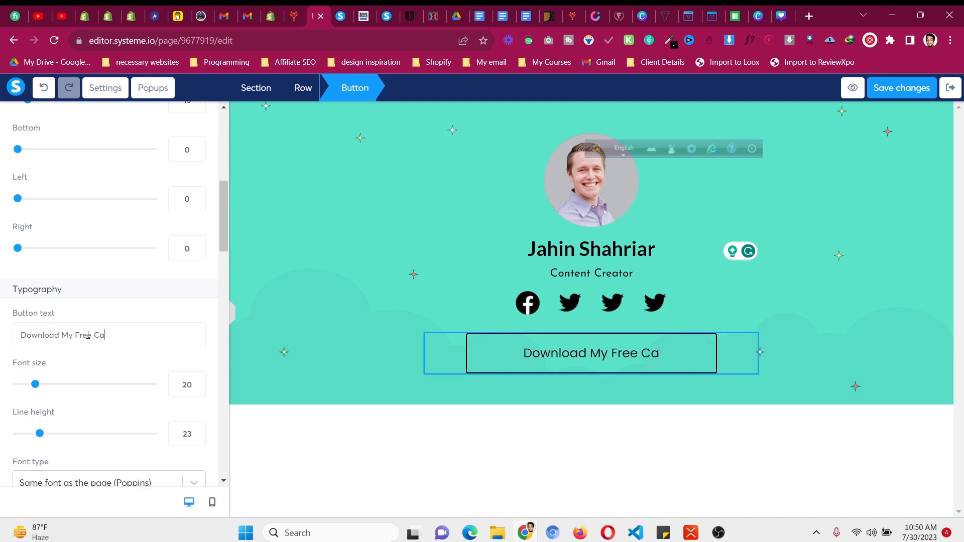
{"action": "type", "text": "nva eb"}
{"action": "key", "text": "BackSpace"}
{"action": "type", "text": "B"}
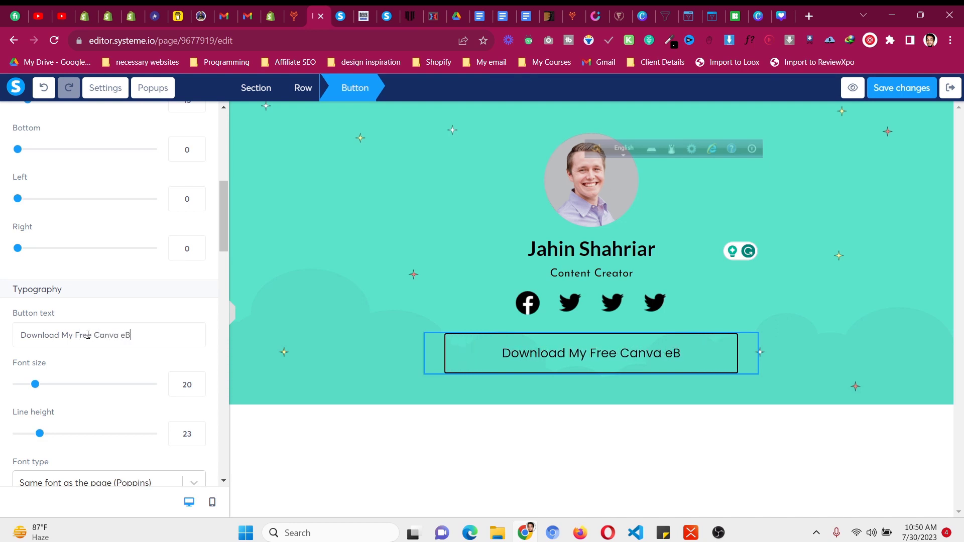
{"action": "type", "text": "ook"}
Set the button width to Fill width
{"action": "scroll", "coordinate": [163, 285], "scroll_direction": "up", "scroll_amount": 7}
{"action": "scroll", "coordinate": [85, 291], "scroll_direction": "down", "scroll_amount": 1}
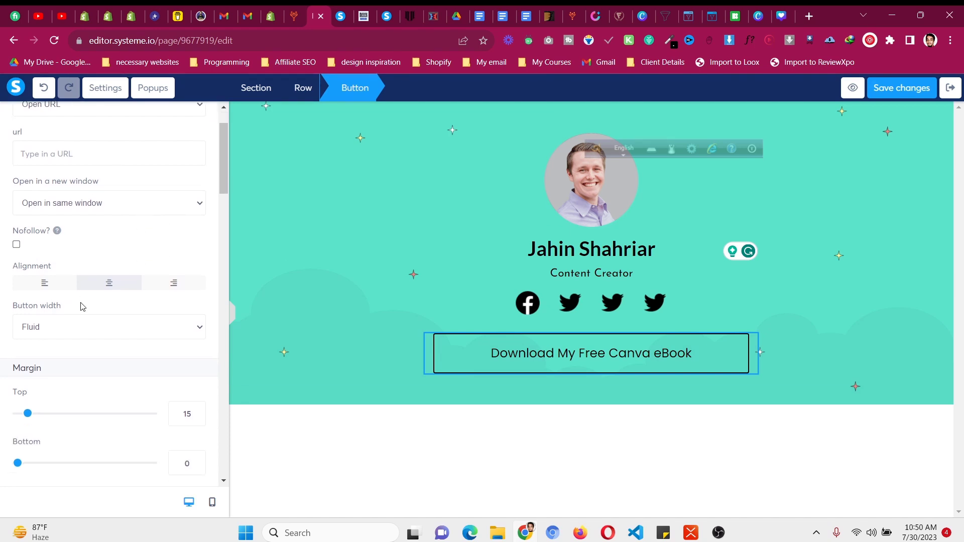
{"action": "left_click", "coordinate": [80, 329]}
{"action": "left_click", "coordinate": [77, 354]}
Try the arrow-alt-from-left and arrow-alt-circle-right icons after the button text and remove the icon again
{"action": "scroll", "coordinate": [78, 359], "scroll_direction": "down", "scroll_amount": 10}
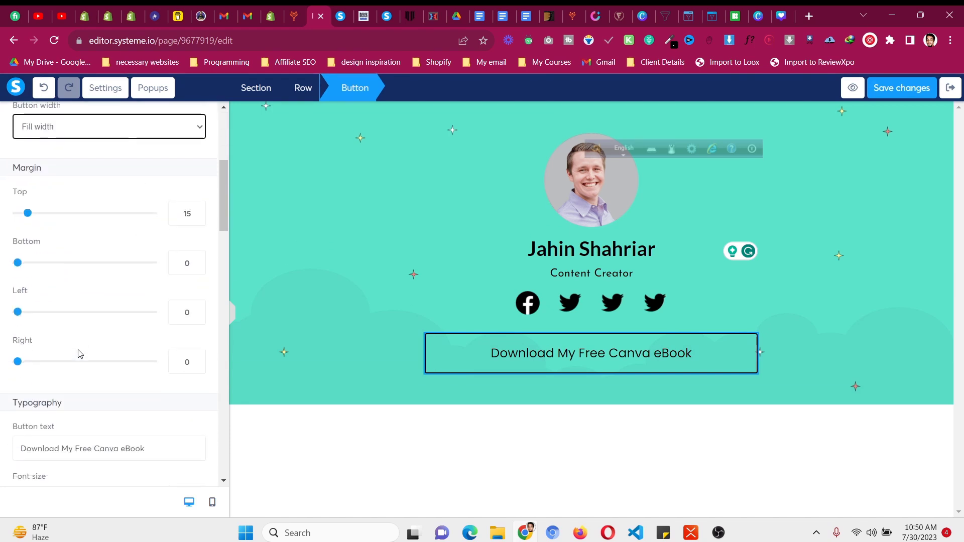
{"action": "scroll", "coordinate": [80, 351], "scroll_direction": "down", "scroll_amount": 1}
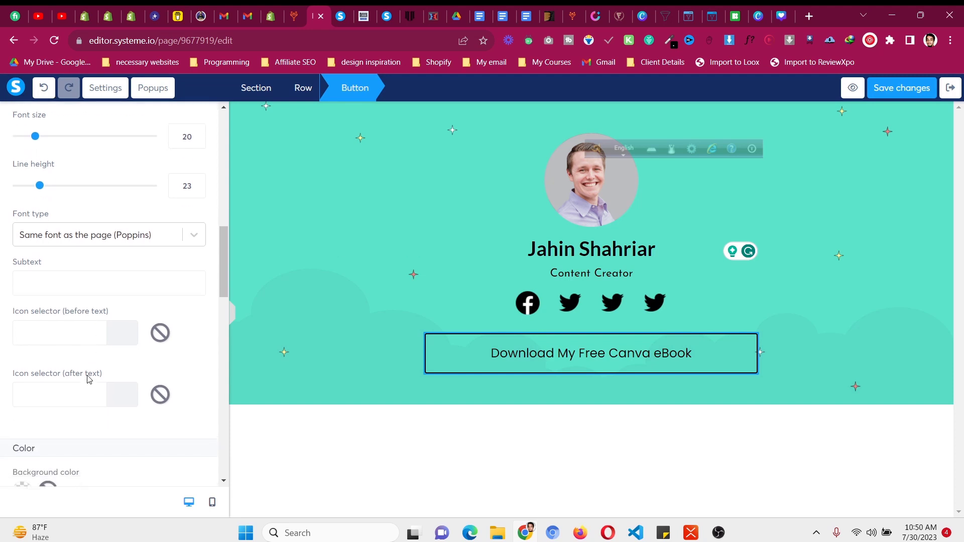
{"action": "left_click", "coordinate": [72, 402]}
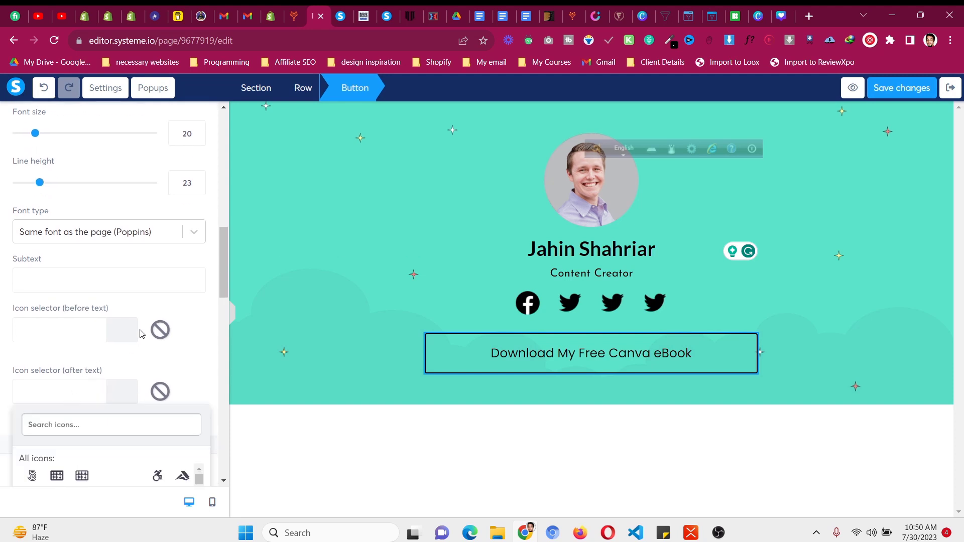
{"action": "type", "text": "arrow"}
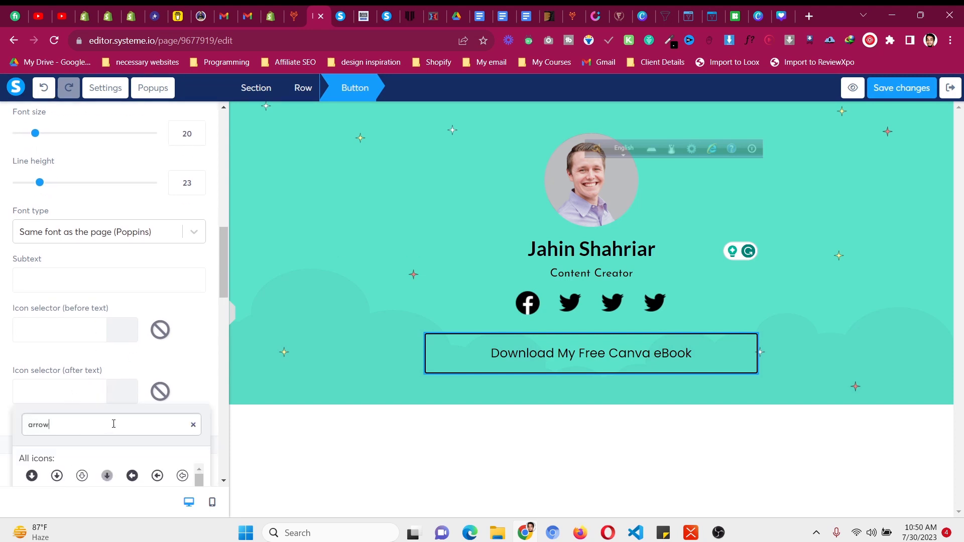
{"action": "scroll", "coordinate": [153, 458], "scroll_direction": "up", "scroll_amount": 1}
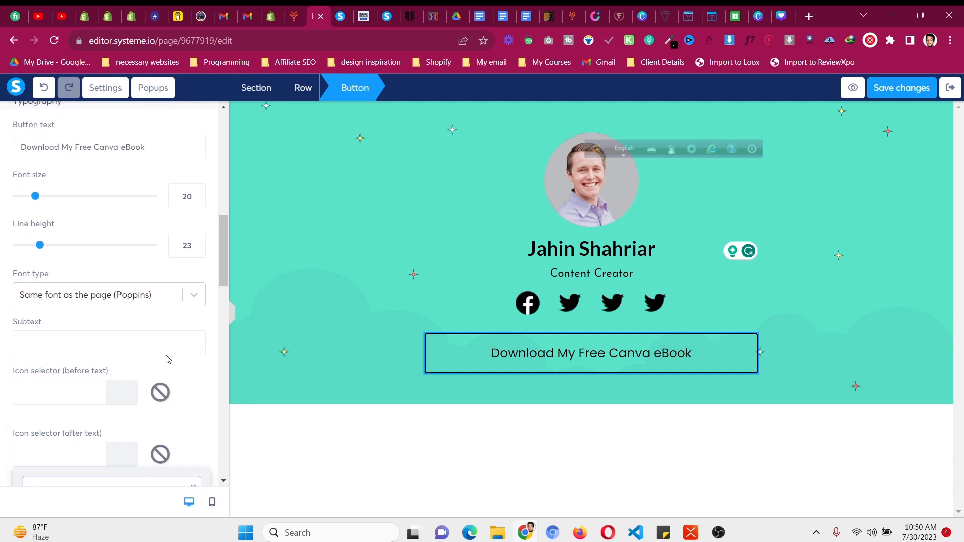
{"action": "left_click_drag", "start_coordinate": [222, 266], "coordinate": [222, 306]}
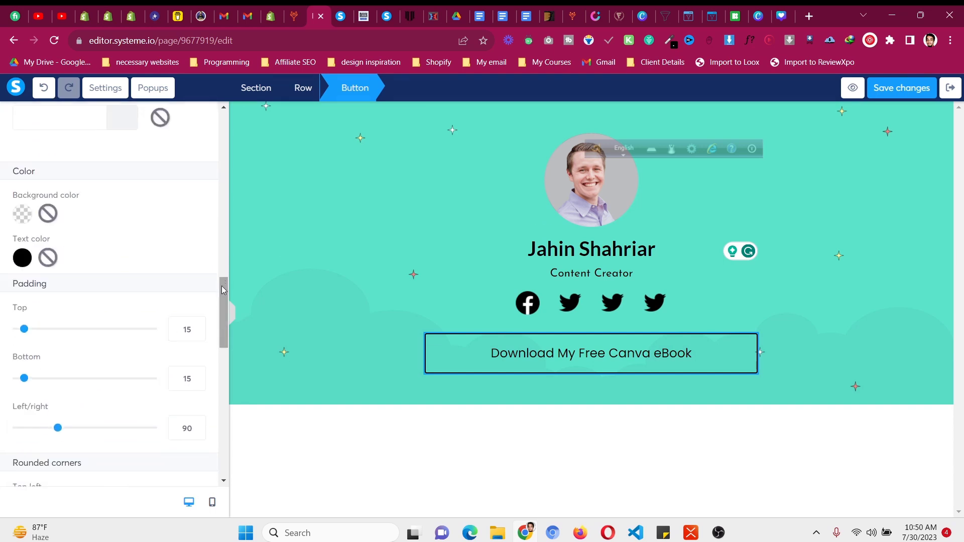
{"action": "left_click", "coordinate": [62, 246]}
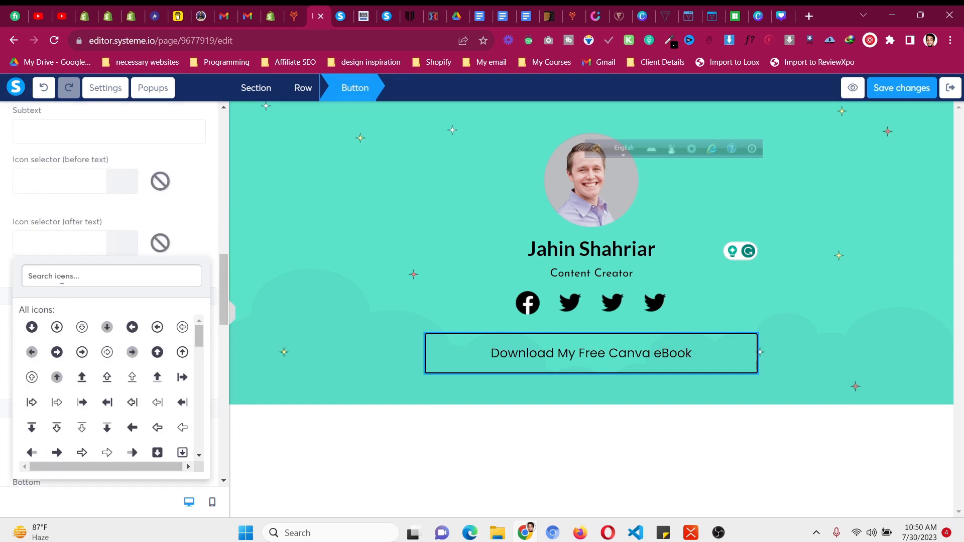
{"action": "left_click", "coordinate": [82, 402]}
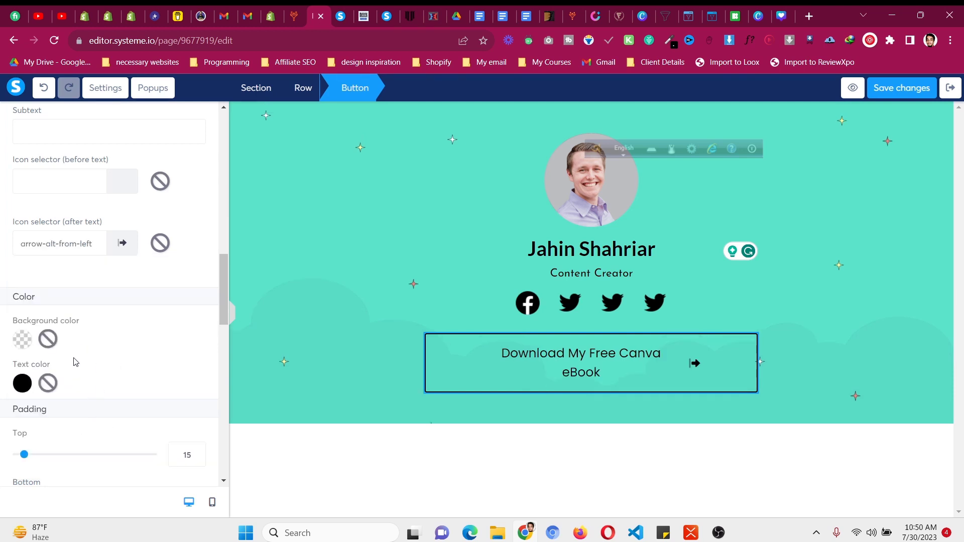
{"action": "left_click", "coordinate": [104, 246]}
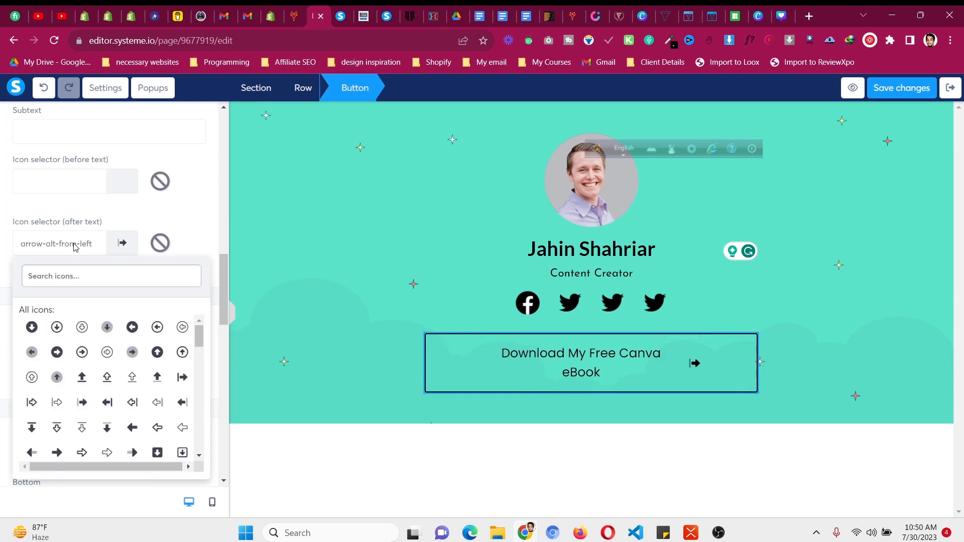
{"action": "left_click", "coordinate": [57, 352]}
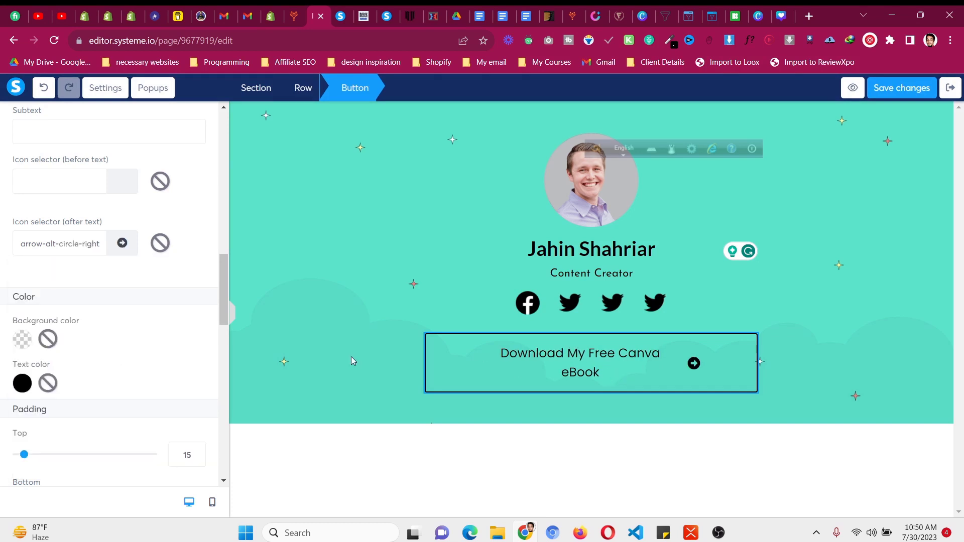
{"action": "left_click", "coordinate": [160, 244]}
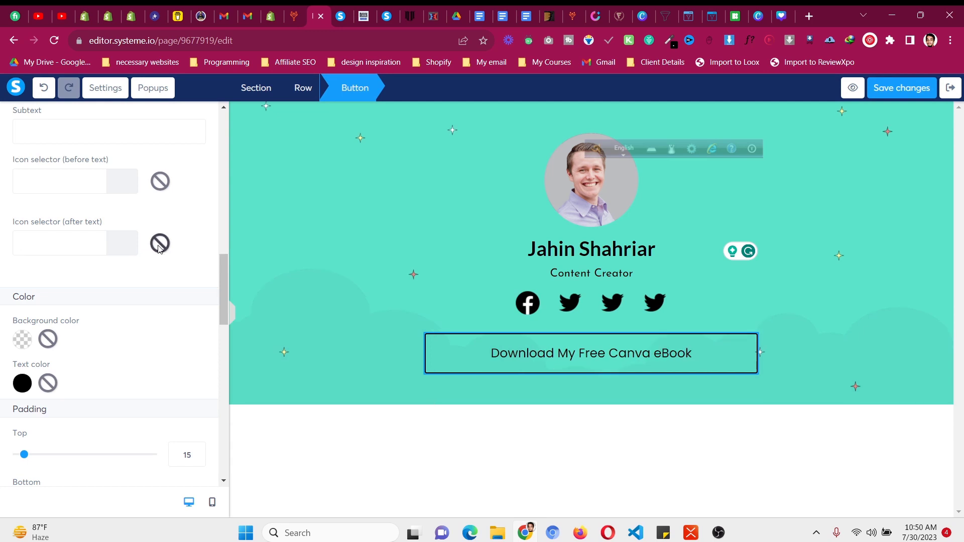
{"action": "left_click", "coordinate": [686, 363]}
{"action": "left_click", "coordinate": [701, 327]}
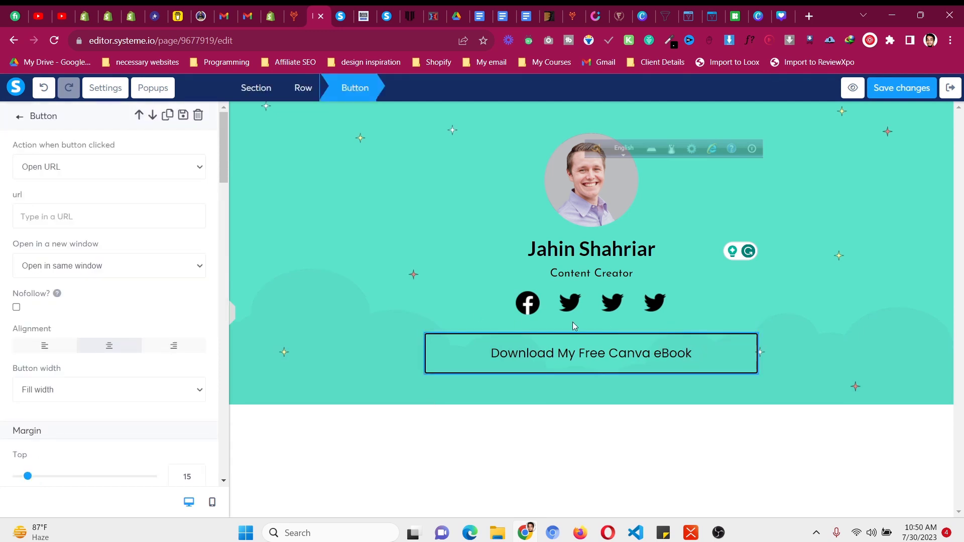
{"action": "type", "text": "https://www.learnwithjahin.com/link-in-bio-page-systeme"}
{"action": "left_click", "coordinate": [85, 201]}
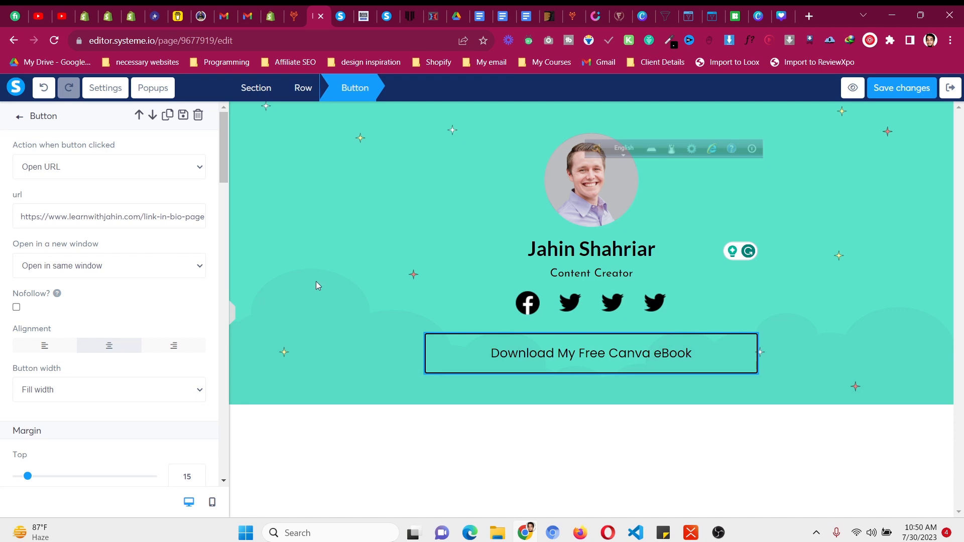
{"action": "left_click", "coordinate": [376, 302]}
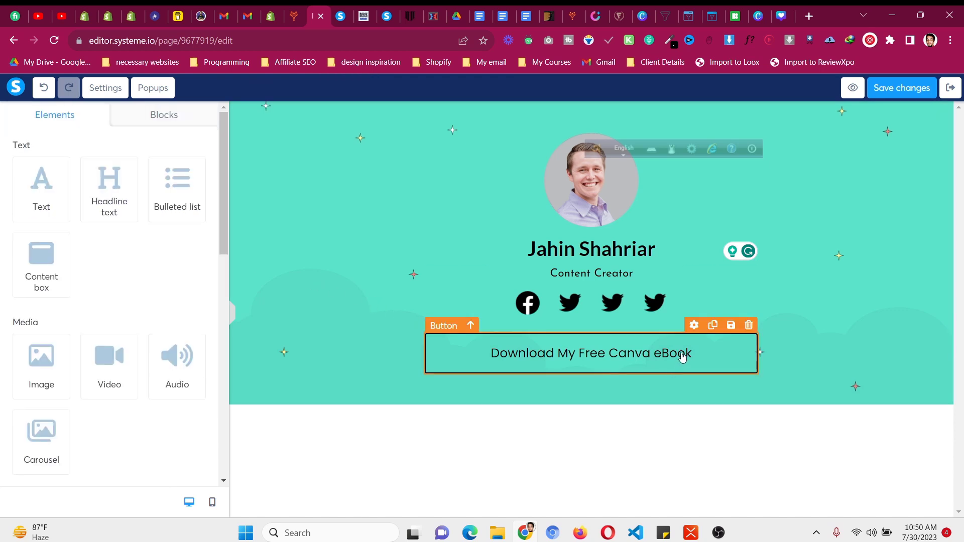
Duplicate the "Download My Free Canva eBook" button three times to make a stack of four link buttons
{"action": "left_click", "coordinate": [713, 326]}
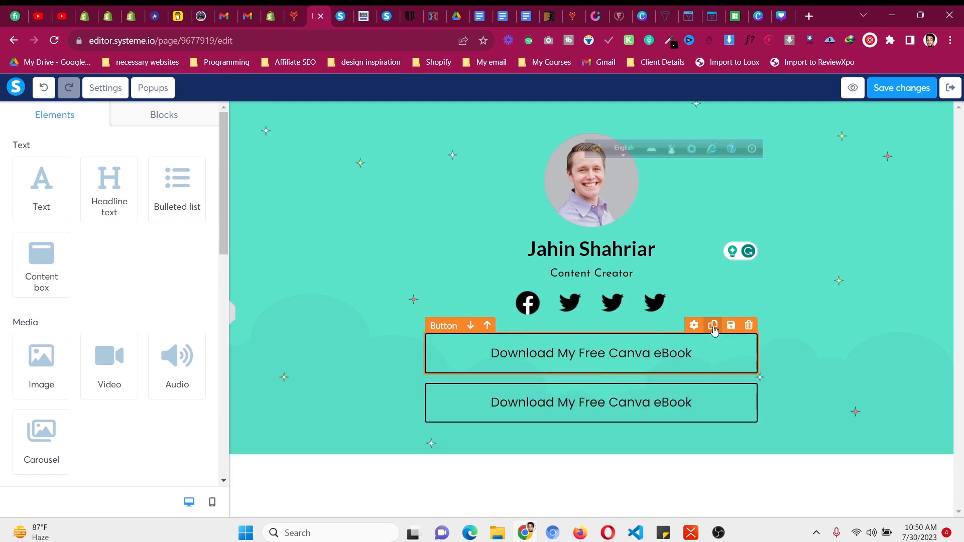
{"action": "left_click", "coordinate": [713, 375]}
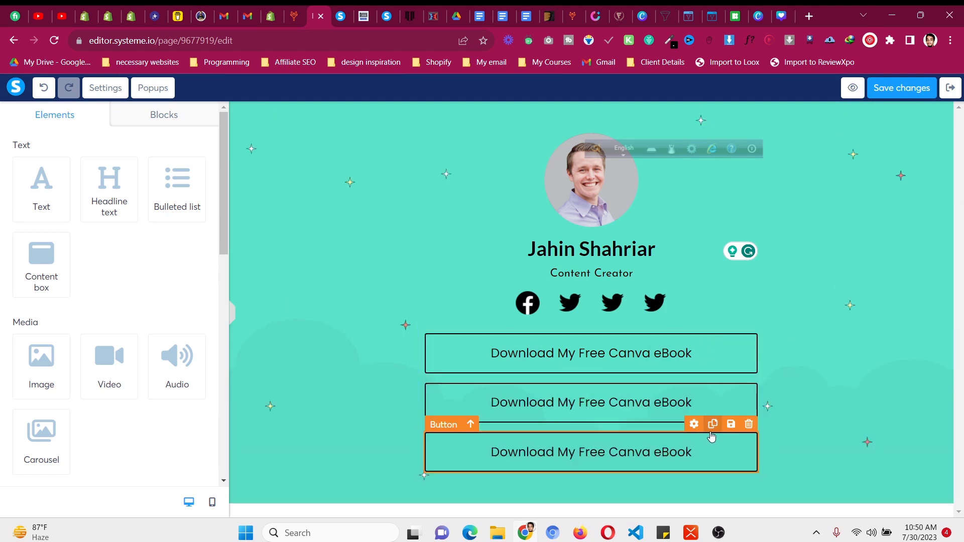
{"action": "left_click", "coordinate": [711, 431]}
{"action": "scroll", "coordinate": [708, 438], "scroll_direction": "down", "scroll_amount": 1}
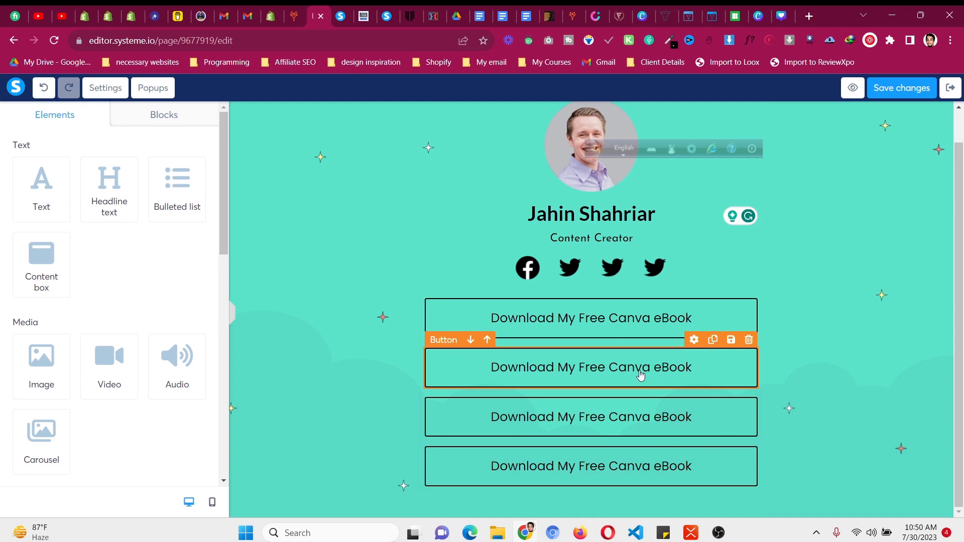
Copy the copyright, privacy policy and terms of use line from the example link-in-bio page and return to the page editor
{"action": "left_click", "coordinate": [336, 16]}
{"action": "scroll", "coordinate": [438, 303], "scroll_direction": "down", "scroll_amount": 4}
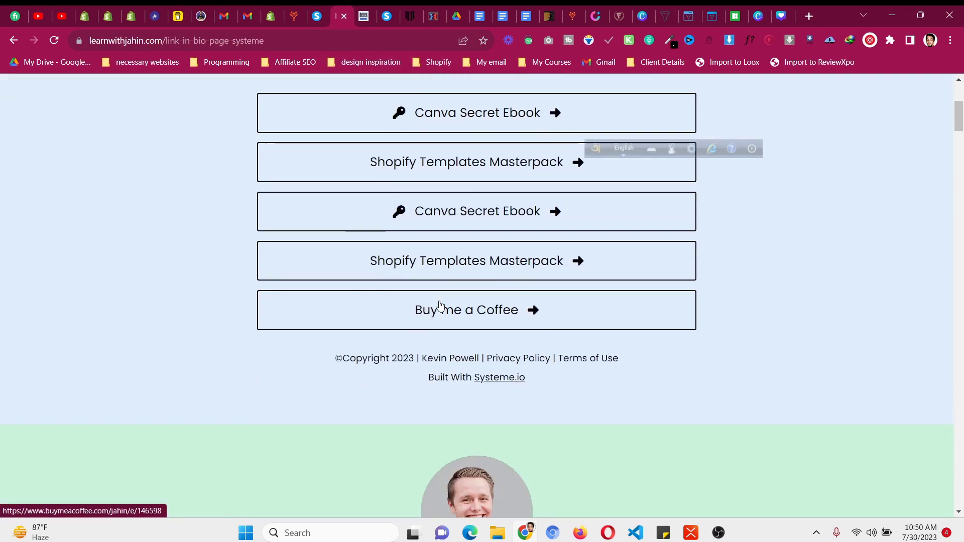
{"action": "left_click_drag", "start_coordinate": [337, 358], "coordinate": [617, 358]}
{"action": "right_click", "coordinate": [561, 357]}
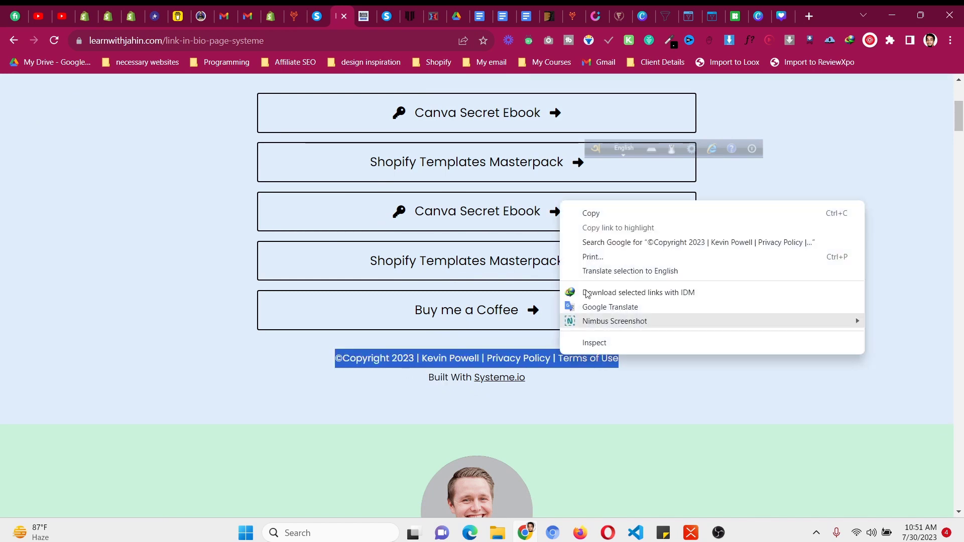
{"action": "left_click", "coordinate": [601, 215]}
{"action": "key", "text": "ctrl+shift+Tab"}
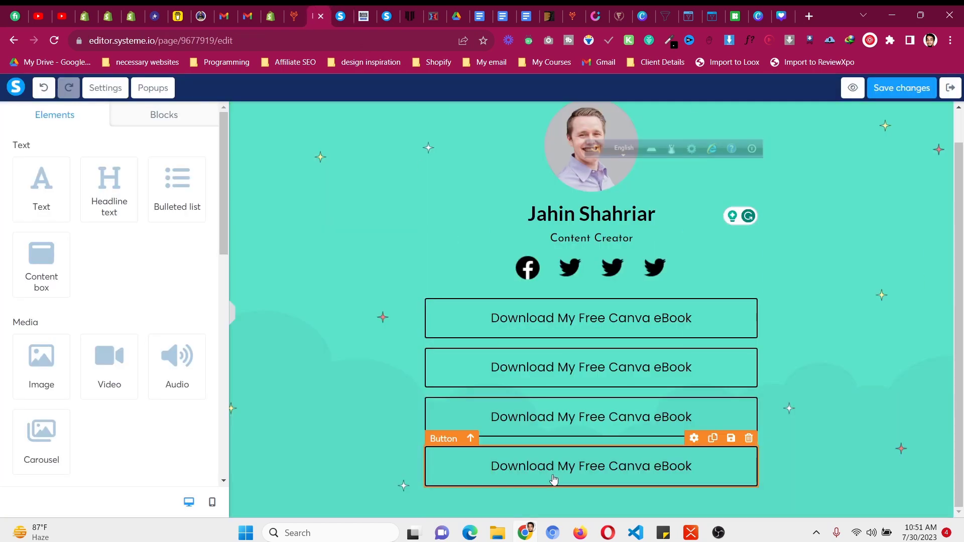
Add a text element below the last link button and color its text black (000000)
{"action": "scroll", "coordinate": [107, 297], "scroll_direction": "down", "scroll_amount": 1}
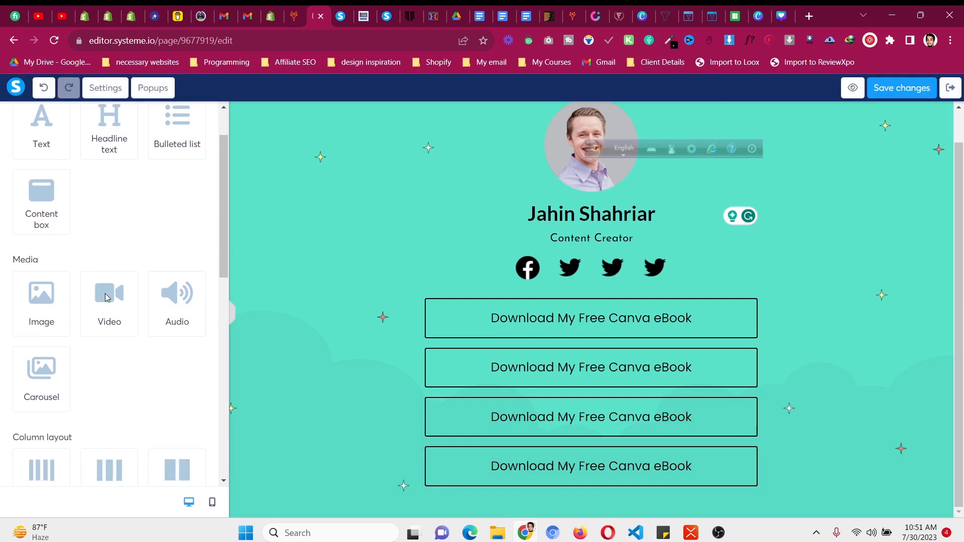
{"action": "left_click_drag", "start_coordinate": [50, 135], "coordinate": [629, 490]}
{"action": "scroll", "coordinate": [652, 466], "scroll_direction": "down", "scroll_amount": 1}
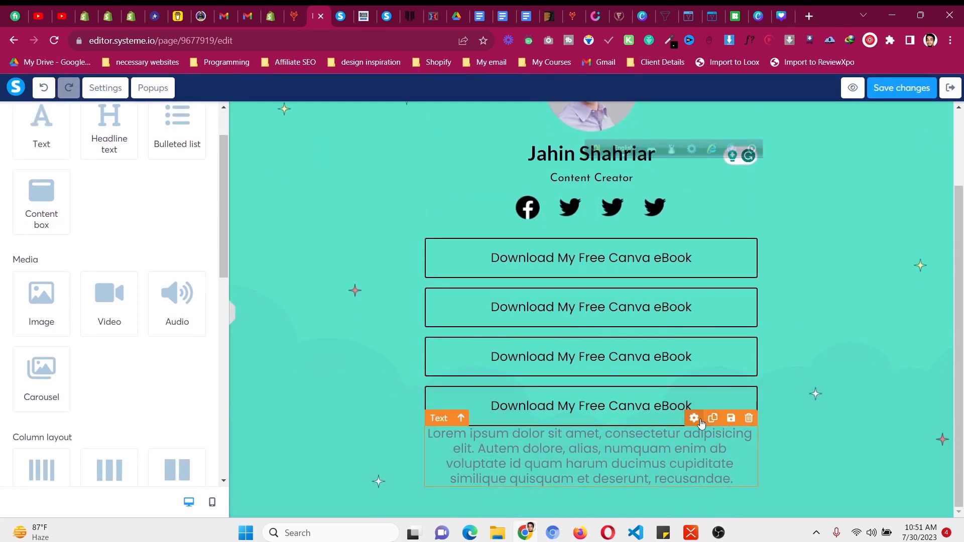
{"action": "left_click", "coordinate": [674, 473]}
{"action": "left_click_drag", "start_coordinate": [734, 478], "coordinate": [496, 405]}
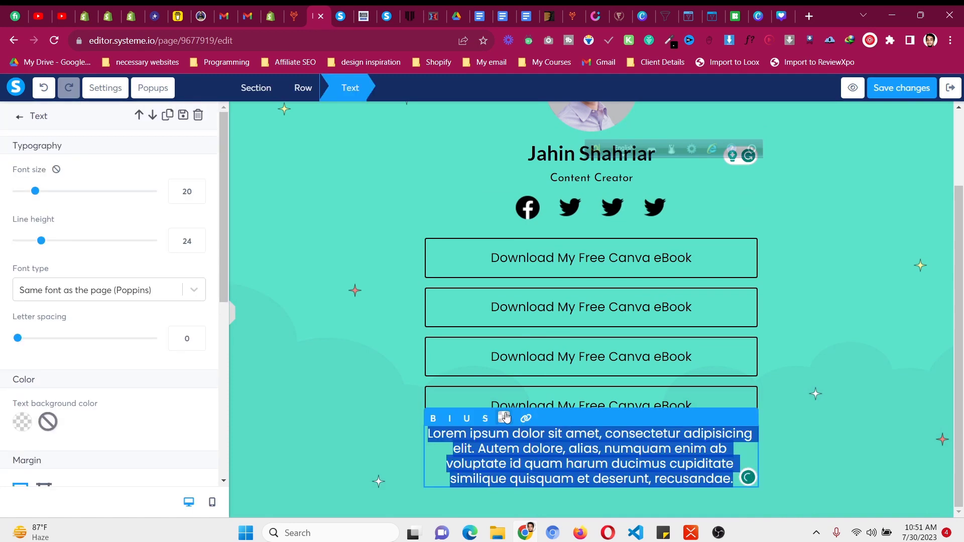
{"action": "left_click", "coordinate": [504, 418]}
{"action": "left_click", "coordinate": [563, 366]}
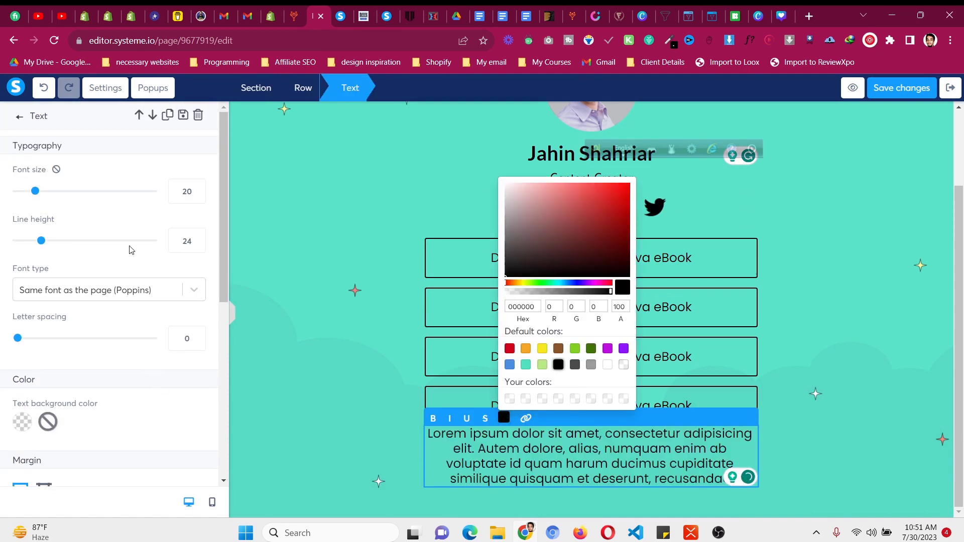
Set the footer text's font size to 18 and its top margin to 10
{"action": "left_click", "coordinate": [196, 201]}
{"action": "scroll", "coordinate": [48, 328], "scroll_direction": "down", "scroll_amount": 4}
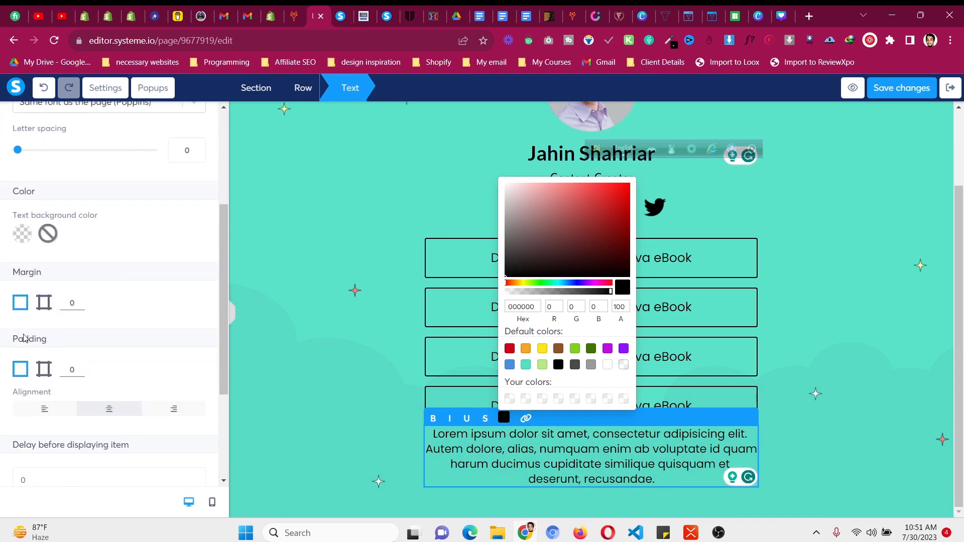
{"action": "left_click", "coordinate": [44, 303]}
{"action": "left_click_drag", "start_coordinate": [80, 301], "coordinate": [82, 308]}
{"action": "left_click", "coordinate": [582, 470]}
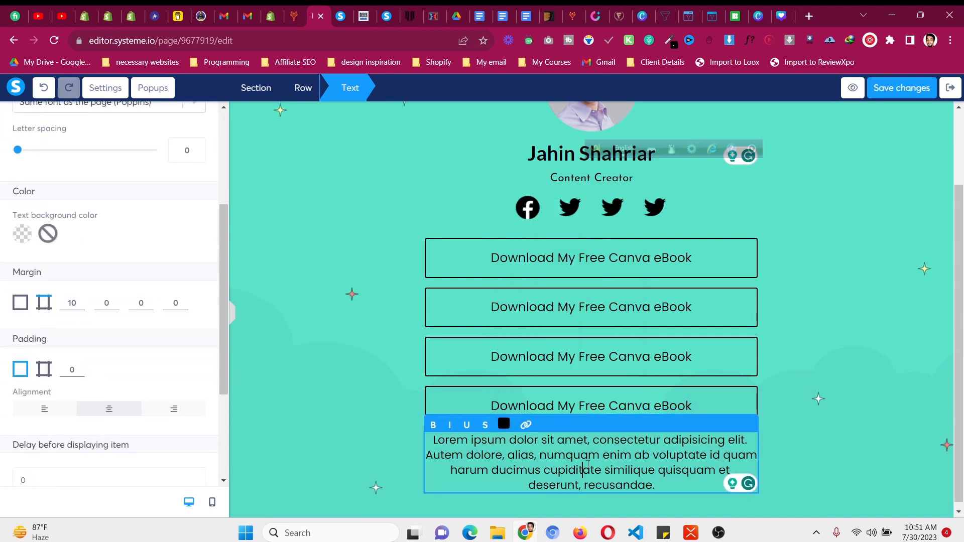
Replace the footer placeholder text with the copied copyright line and color it black (000000)
{"action": "triple_click", "coordinate": [596, 469]}
{"action": "key", "text": "ctrl+v"}
{"action": "triple_click", "coordinate": [582, 464]}
{"action": "left_click", "coordinate": [503, 447]}
{"action": "left_click", "coordinate": [558, 366]}
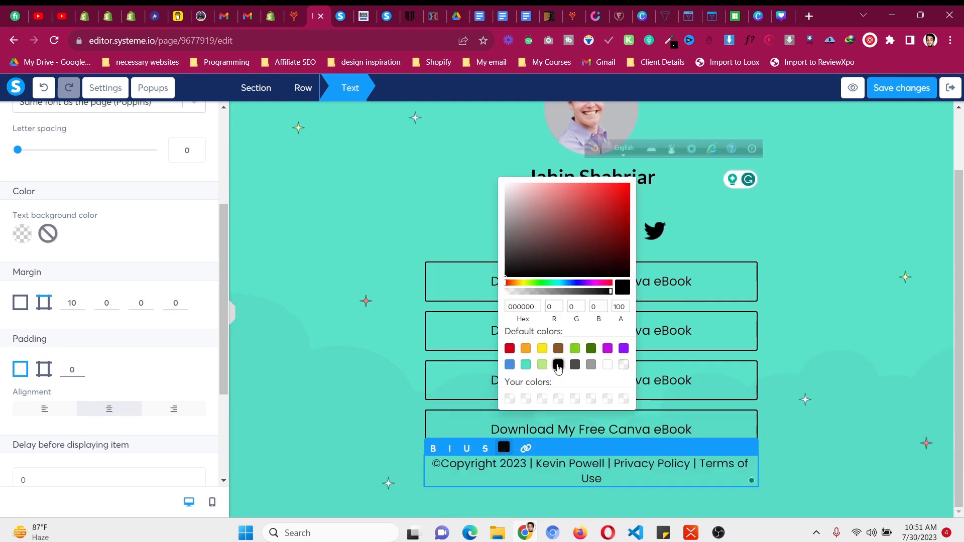
{"action": "left_click", "coordinate": [403, 459]}
{"action": "left_click", "coordinate": [403, 459]}
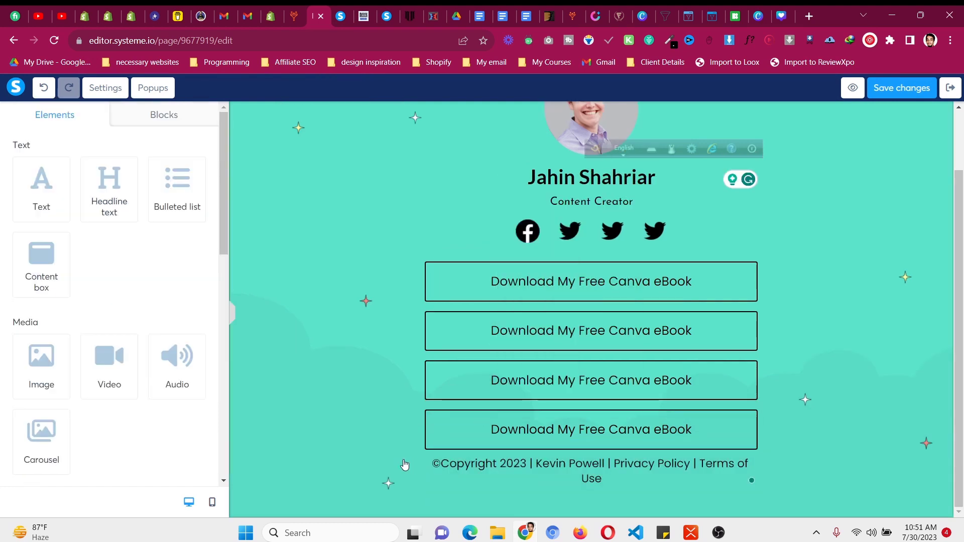
Reduce the copyright text's font size until it fits on one line and increase its top margin
{"action": "left_click", "coordinate": [694, 449]}
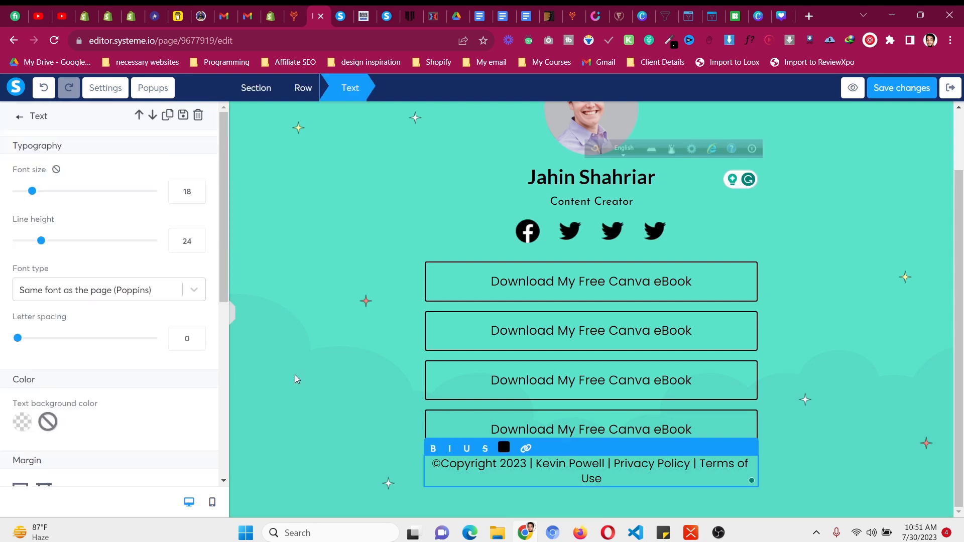
{"action": "left_click", "coordinate": [198, 195]}
{"action": "left_click", "coordinate": [198, 196]}
{"action": "scroll", "coordinate": [153, 346], "scroll_direction": "down", "scroll_amount": 4}
{"action": "left_click", "coordinate": [80, 300]}
{"action": "left_click", "coordinate": [80, 300]}
{"action": "left_click", "coordinate": [387, 432]}
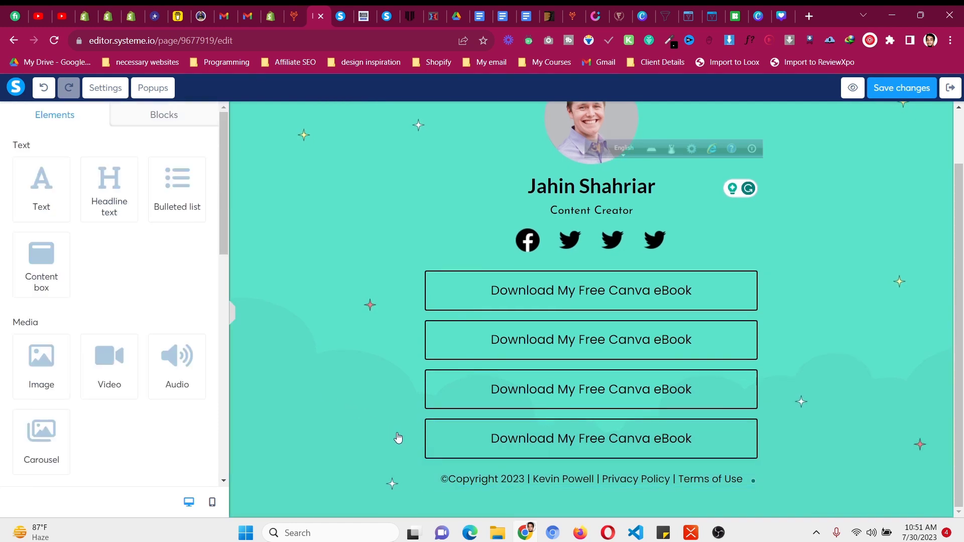
Switch to the mobile view and disable vertical stacking on mobile devices for the social icons row
{"action": "scroll", "coordinate": [400, 439], "scroll_direction": "up", "scroll_amount": 1}
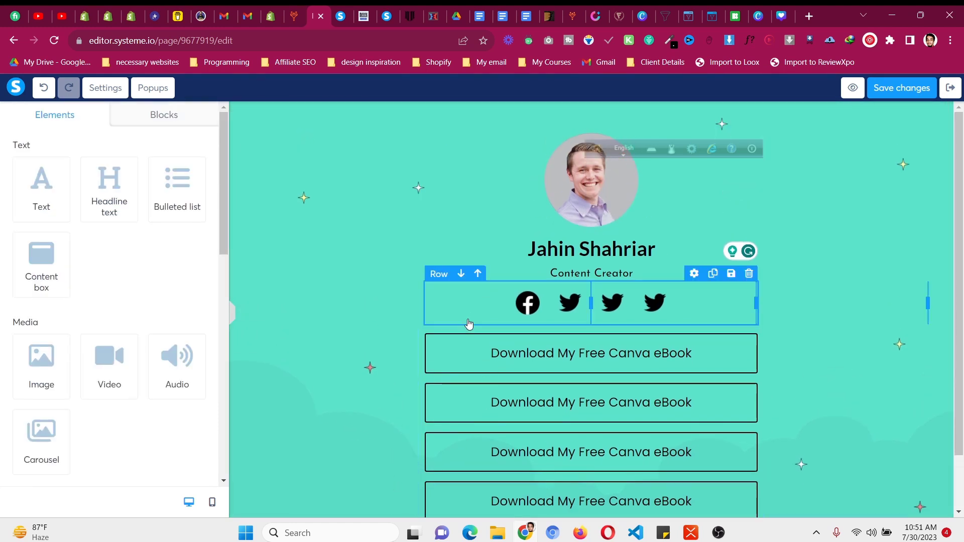
{"action": "left_click", "coordinate": [211, 502]}
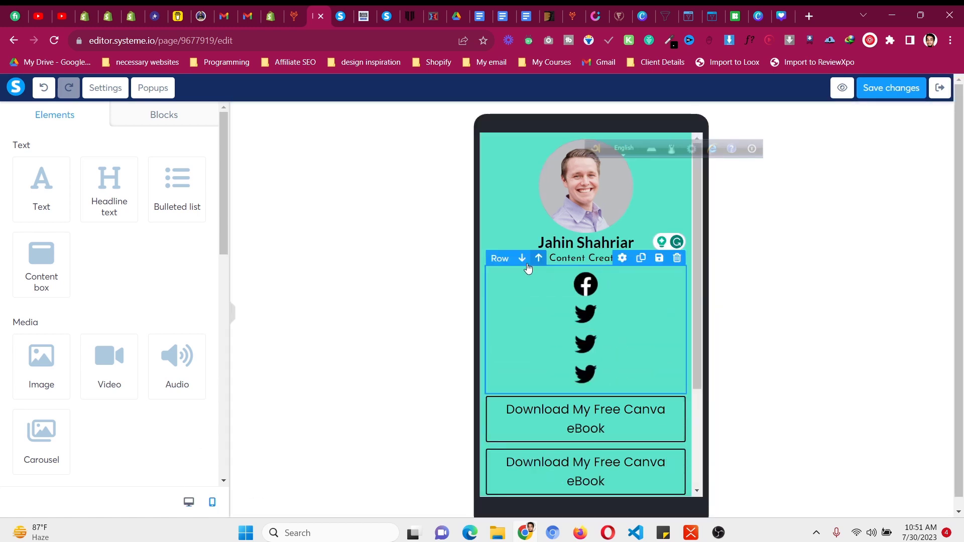
{"action": "left_click", "coordinate": [500, 259]}
{"action": "scroll", "coordinate": [112, 314], "scroll_direction": "down", "scroll_amount": 10}
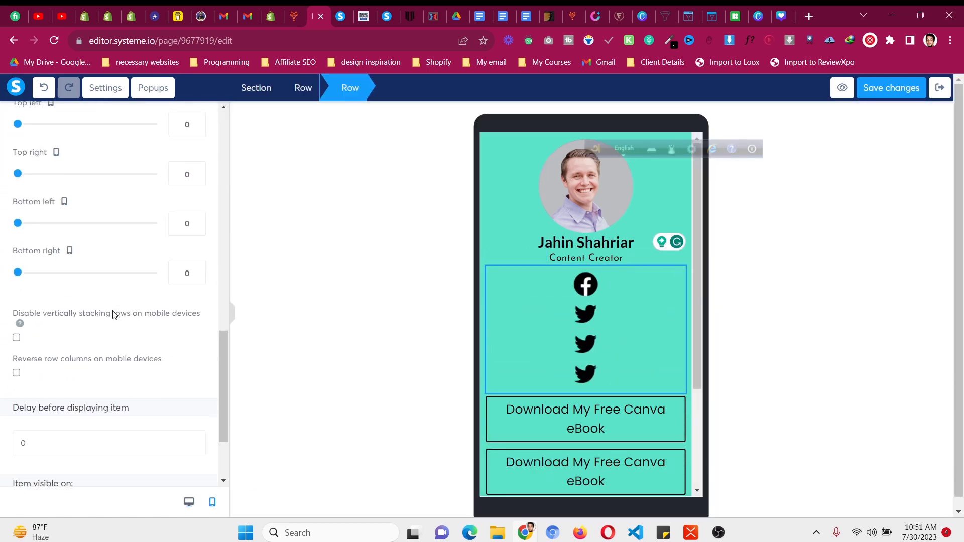
{"action": "scroll", "coordinate": [112, 315], "scroll_direction": "down", "scroll_amount": 2}
{"action": "left_click", "coordinate": [16, 224]}
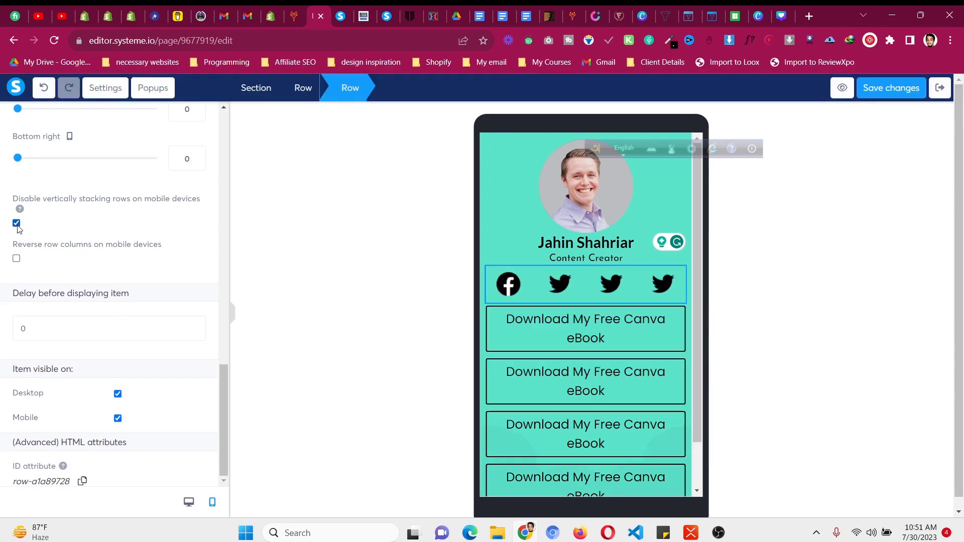
Increase the social icons row's left/right padding for mobile to about 29
{"action": "scroll", "coordinate": [135, 322], "scroll_direction": "up", "scroll_amount": 8}
{"action": "scroll", "coordinate": [135, 323], "scroll_direction": "up", "scroll_amount": 3}
{"action": "left_click", "coordinate": [197, 335]}
{"action": "left_click", "coordinate": [196, 335]}
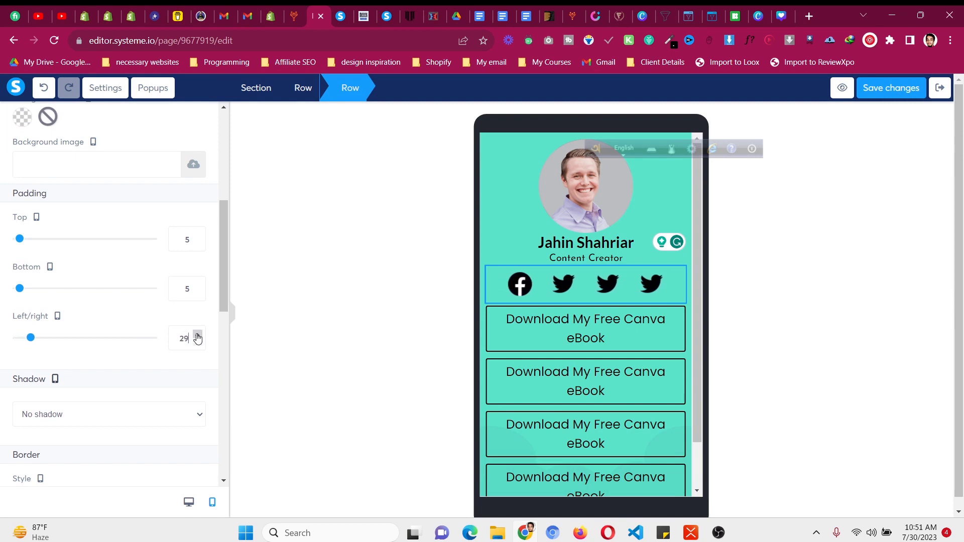
Set the first link button's mobile font size to 16 and its top and bottom padding to 10
{"action": "left_click", "coordinate": [609, 324]}
{"action": "scroll", "coordinate": [201, 254], "scroll_direction": "down", "scroll_amount": 6}
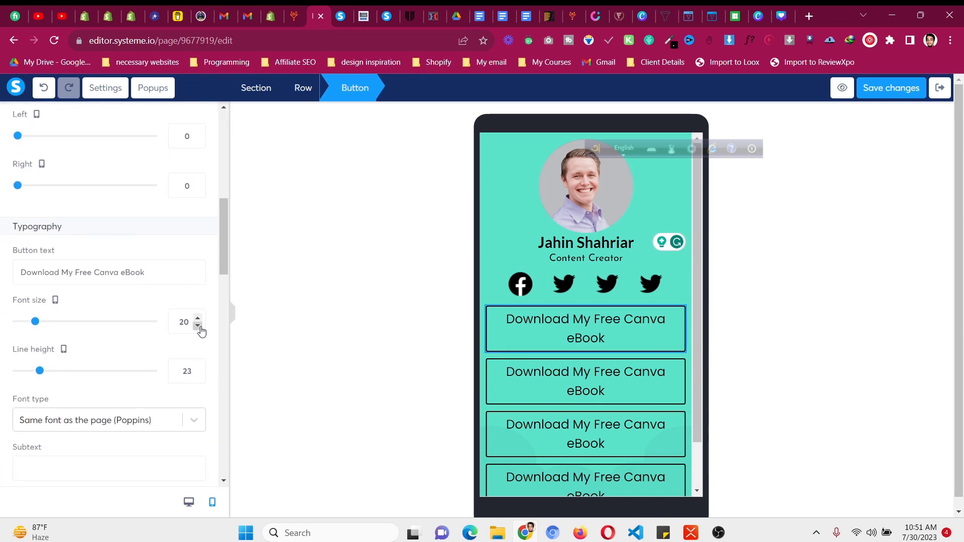
{"action": "left_click", "coordinate": [198, 326]}
{"action": "left_click", "coordinate": [198, 327]}
{"action": "scroll", "coordinate": [200, 335], "scroll_direction": "down", "scroll_amount": 10}
{"action": "left_click", "coordinate": [197, 350]}
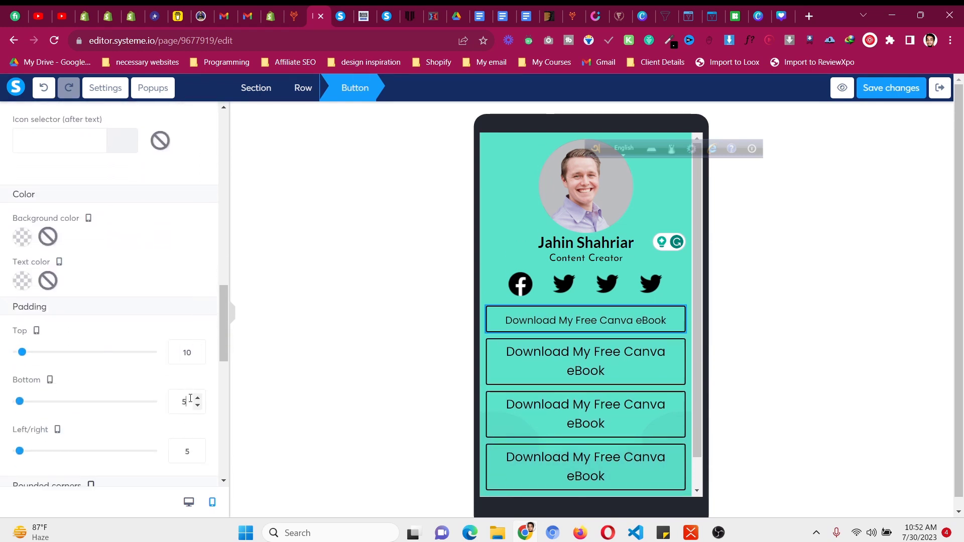
{"action": "type", "text": "10"}
Increase the first link button's top margin for mobile slightly
{"action": "scroll", "coordinate": [125, 357], "scroll_direction": "up", "scroll_amount": 12}
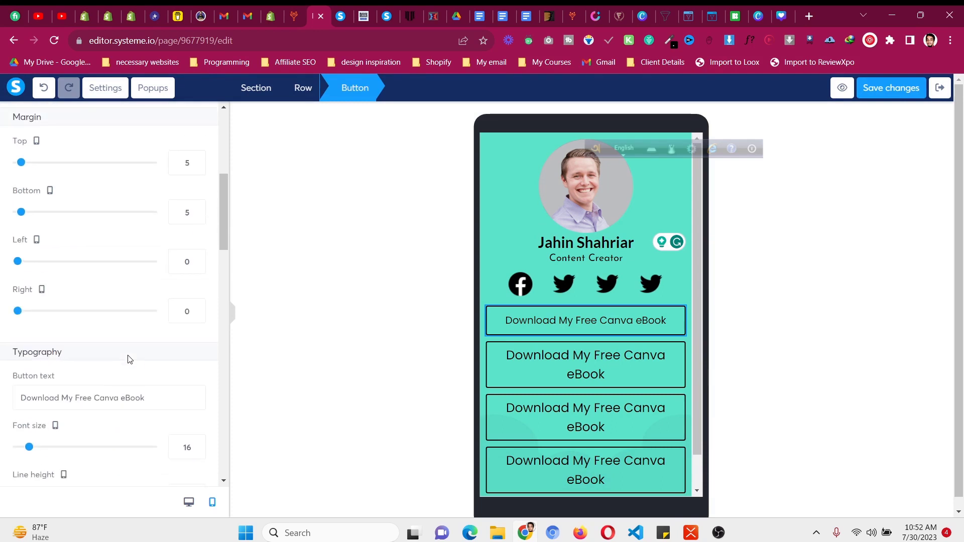
{"action": "scroll", "coordinate": [151, 322], "scroll_direction": "up", "scroll_amount": 3}
{"action": "left_click", "coordinate": [196, 285]}
{"action": "left_click", "coordinate": [197, 285]}
{"action": "left_click", "coordinate": [197, 285]}
{"action": "left_click", "coordinate": [625, 380]}
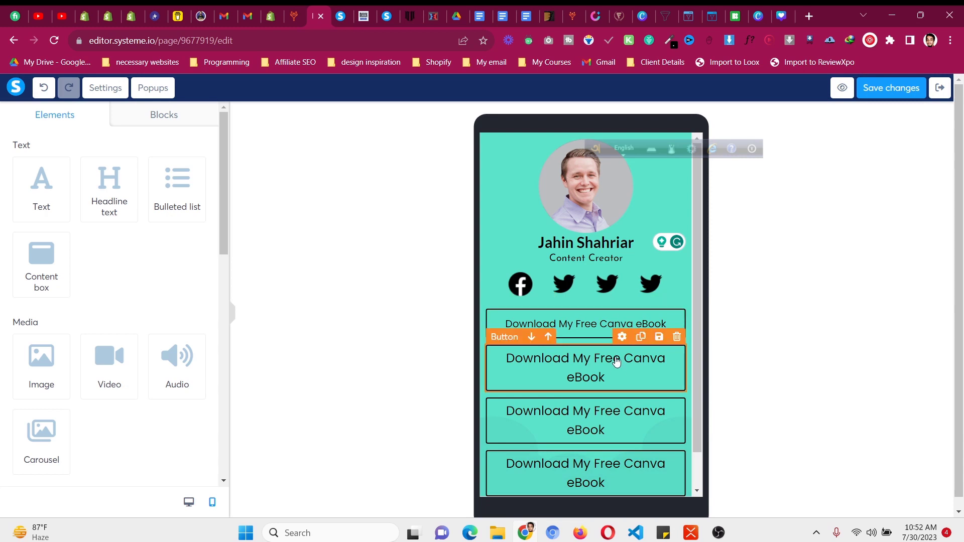
Increase the second link button's mobile top margin and reduce its font size until the label fits on one line
{"action": "left_click", "coordinate": [617, 366]}
{"action": "scroll", "coordinate": [185, 296], "scroll_direction": "down", "scroll_amount": 5}
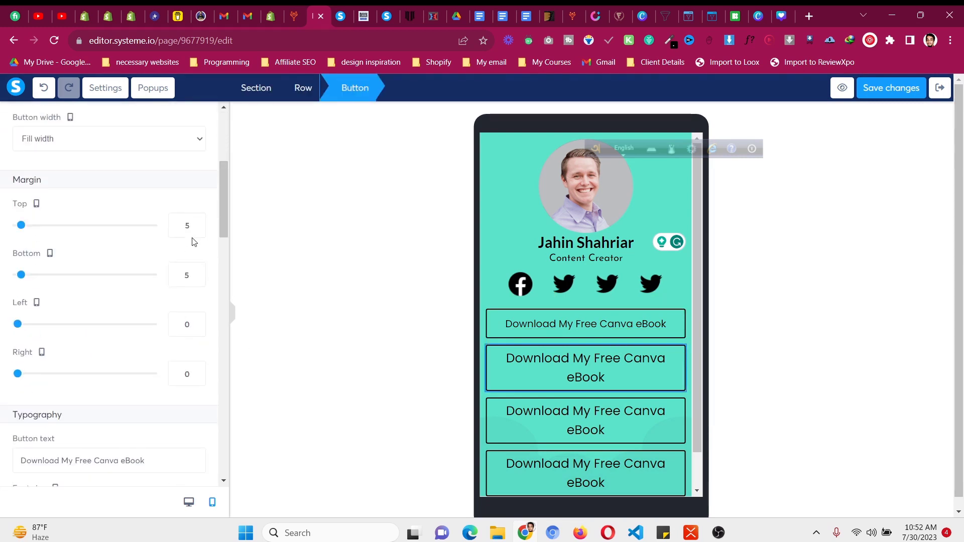
{"action": "left_click", "coordinate": [198, 223]}
{"action": "left_click", "coordinate": [197, 223]}
{"action": "scroll", "coordinate": [166, 318], "scroll_direction": "down", "scroll_amount": 6}
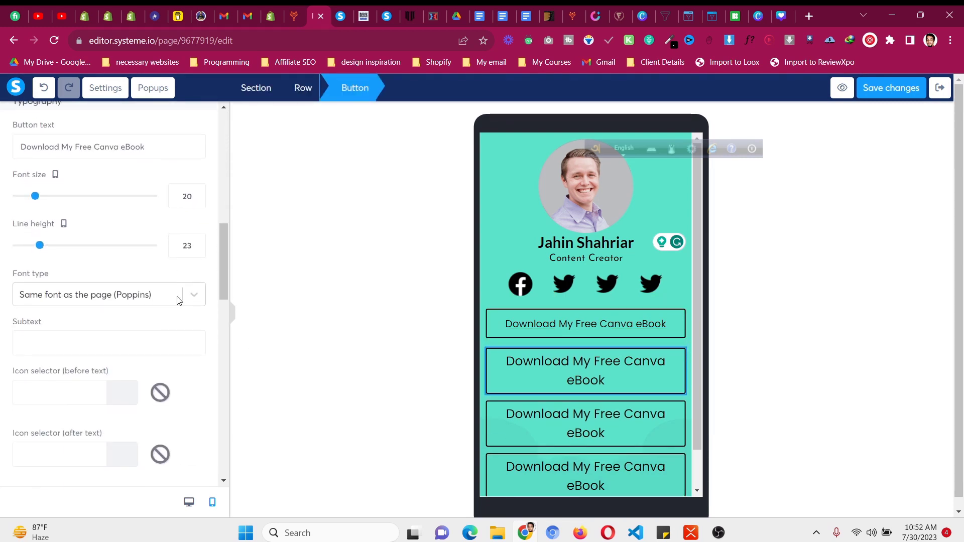
{"action": "left_click", "coordinate": [197, 200]}
{"action": "left_click", "coordinate": [197, 200]}
{"action": "left_click", "coordinate": [197, 199]}
Set the second link button's top and bottom padding for mobile to 10
{"action": "scroll", "coordinate": [193, 251], "scroll_direction": "down", "scroll_amount": 7}
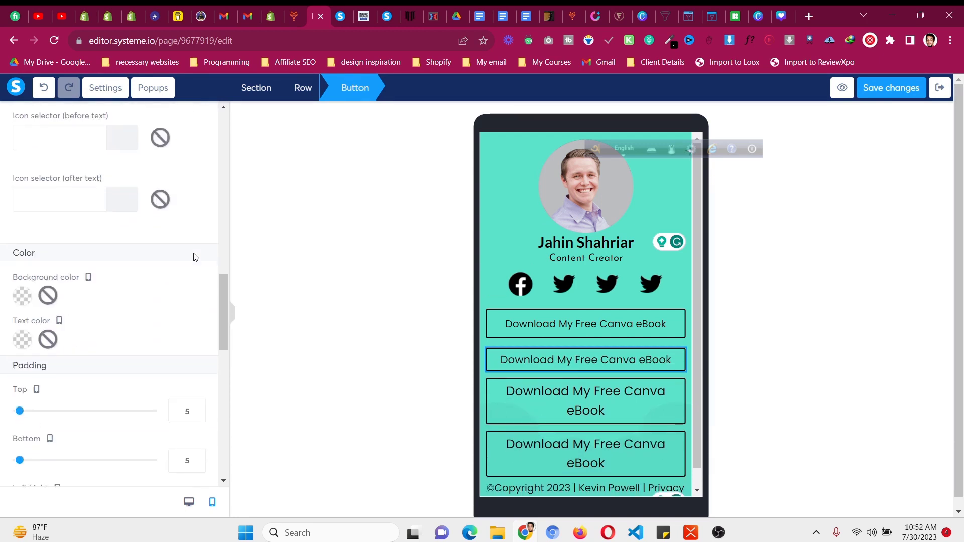
{"action": "left_click", "coordinate": [197, 286]}
{"action": "left_click", "coordinate": [198, 286]}
{"action": "left_click", "coordinate": [197, 287]}
{"action": "left_click", "coordinate": [197, 287]}
{"action": "left_click", "coordinate": [198, 287]}
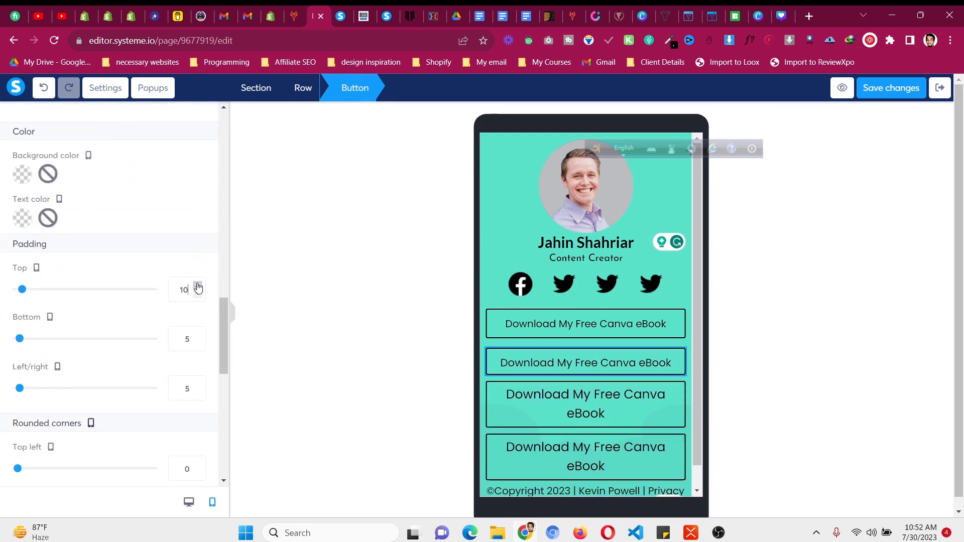
{"action": "type", "text": "10"}
{"action": "left_click", "coordinate": [467, 394]}
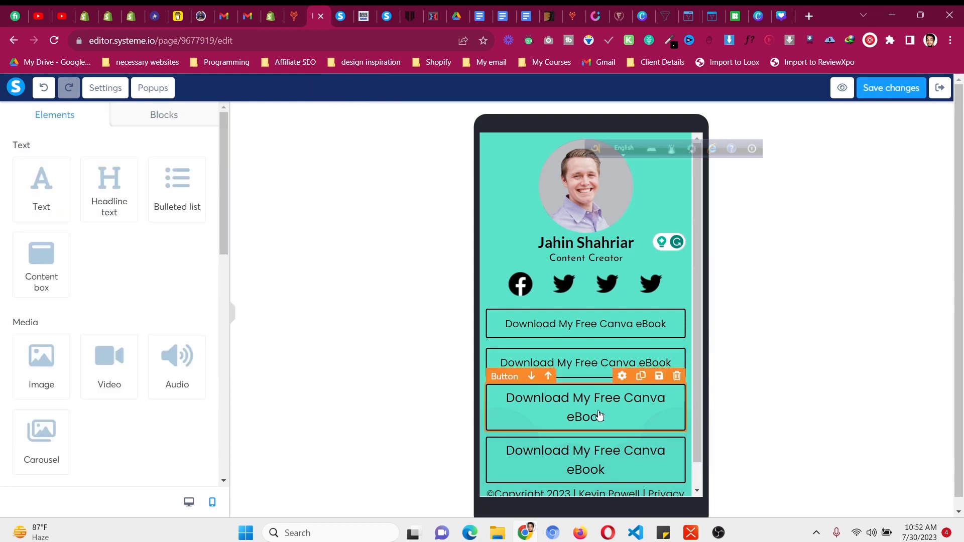
Delete the third and fourth link buttons and duplicate the resized second button twice to replace them
{"action": "left_click", "coordinate": [676, 376]}
{"action": "left_click", "coordinate": [545, 112]}
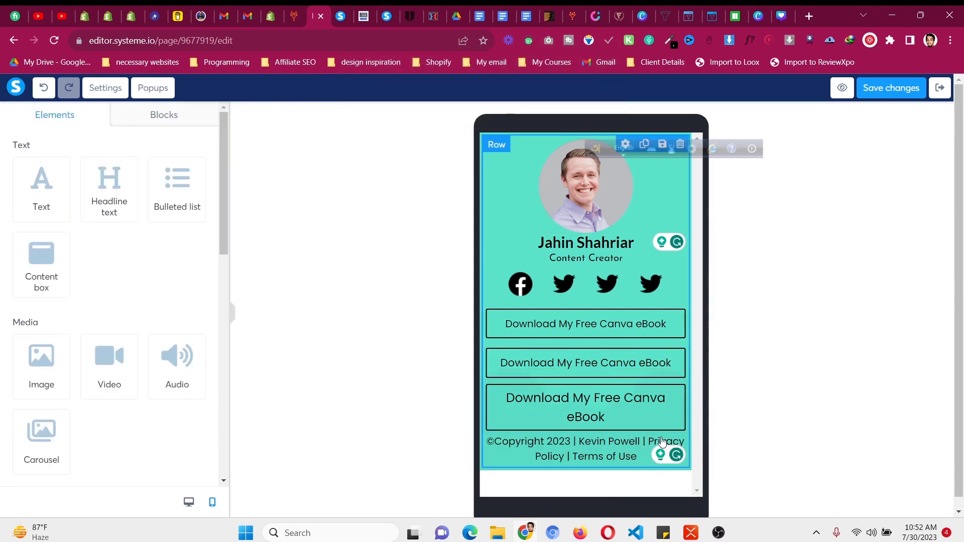
{"action": "left_click", "coordinate": [542, 106]}
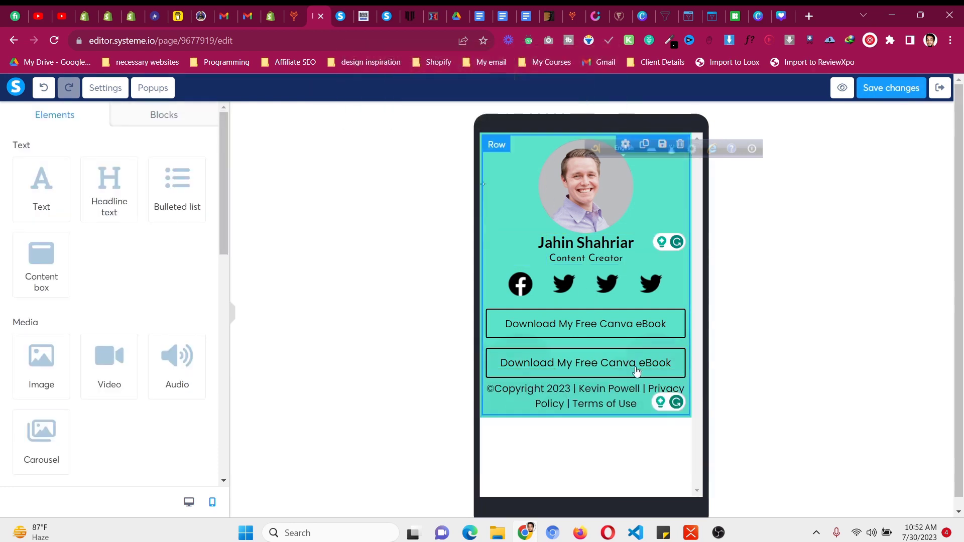
{"action": "left_click", "coordinate": [641, 341]}
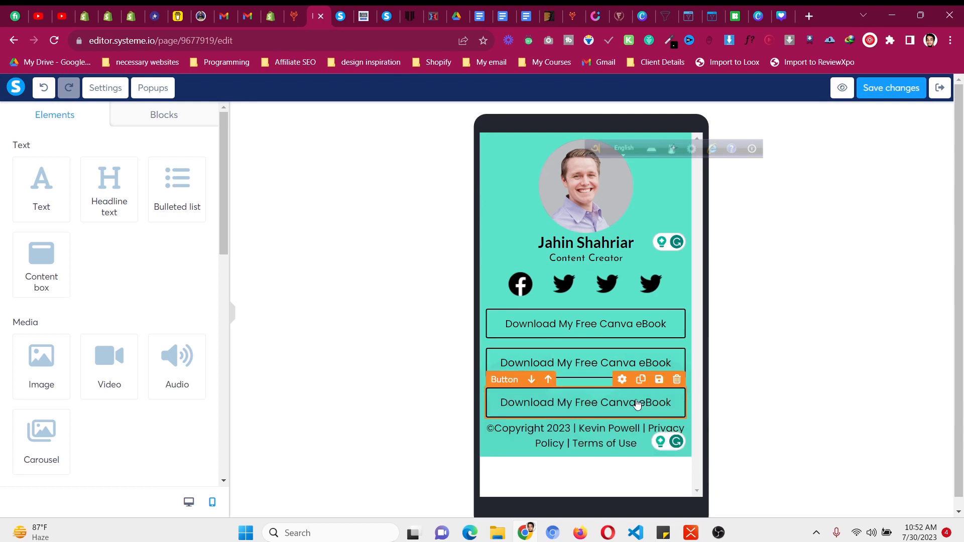
{"action": "left_click", "coordinate": [640, 380]}
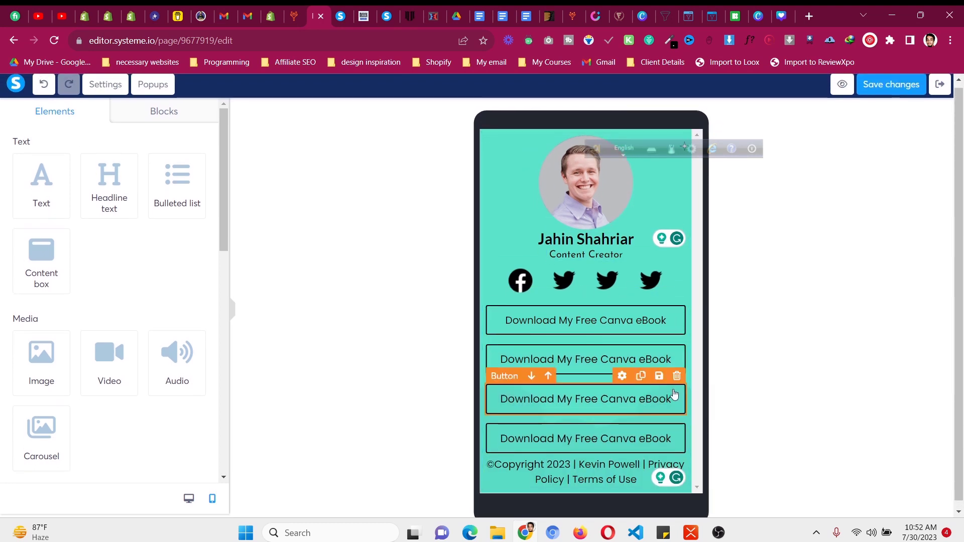
Set the section's mobile bottom padding to 20 and increase its top padding slightly
{"action": "left_click", "coordinate": [485, 139]}
{"action": "scroll", "coordinate": [38, 272], "scroll_direction": "down", "scroll_amount": 2}
{"action": "scroll", "coordinate": [39, 272], "scroll_direction": "down", "scroll_amount": 10}
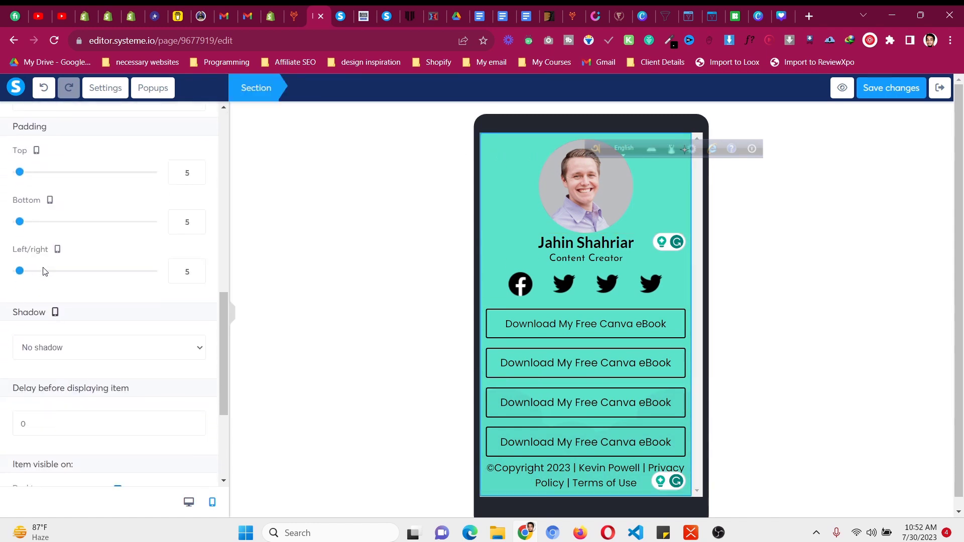
{"action": "left_click", "coordinate": [197, 219]}
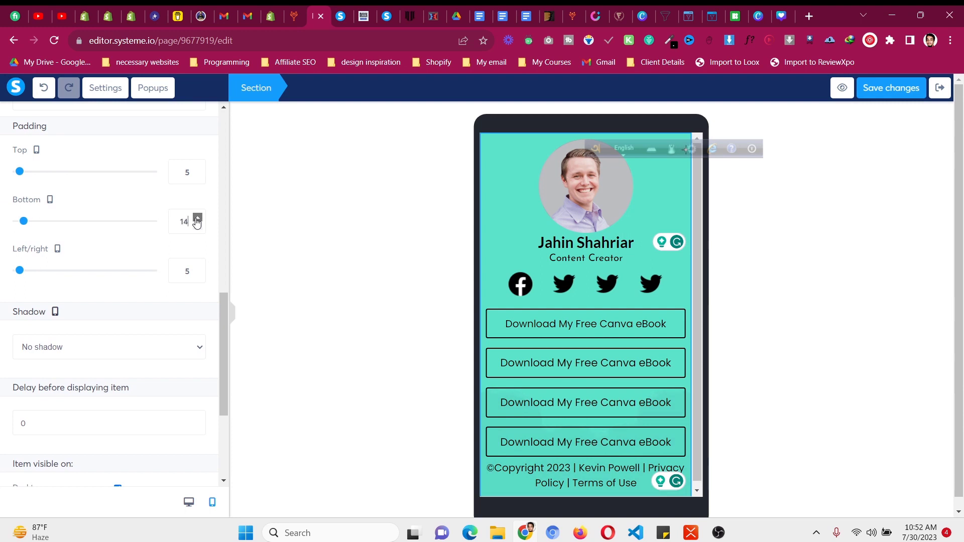
{"action": "left_click", "coordinate": [198, 170]}
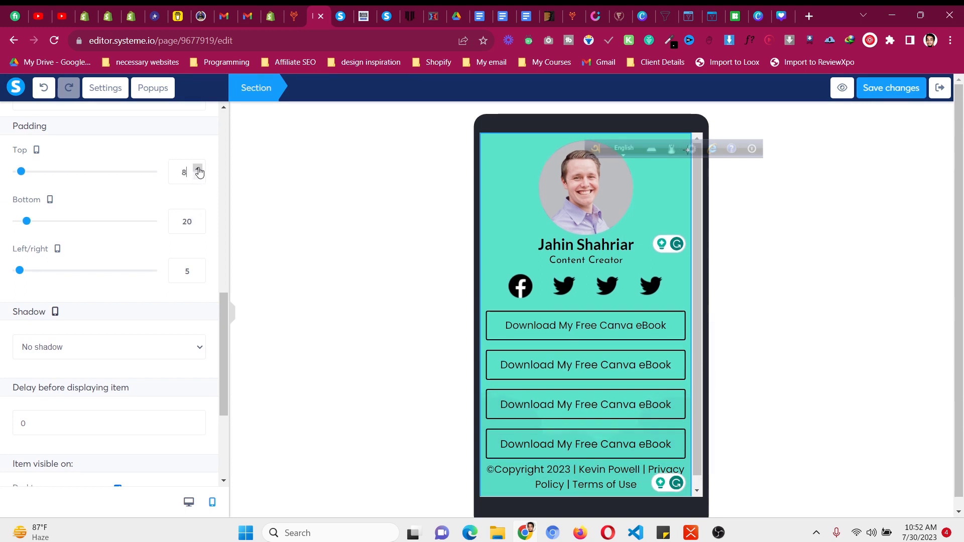
Set the name headline's mobile top margin to 10 and increase its bottom margin slightly
{"action": "left_click", "coordinate": [625, 242]}
{"action": "scroll", "coordinate": [86, 283], "scroll_direction": "down", "scroll_amount": 5}
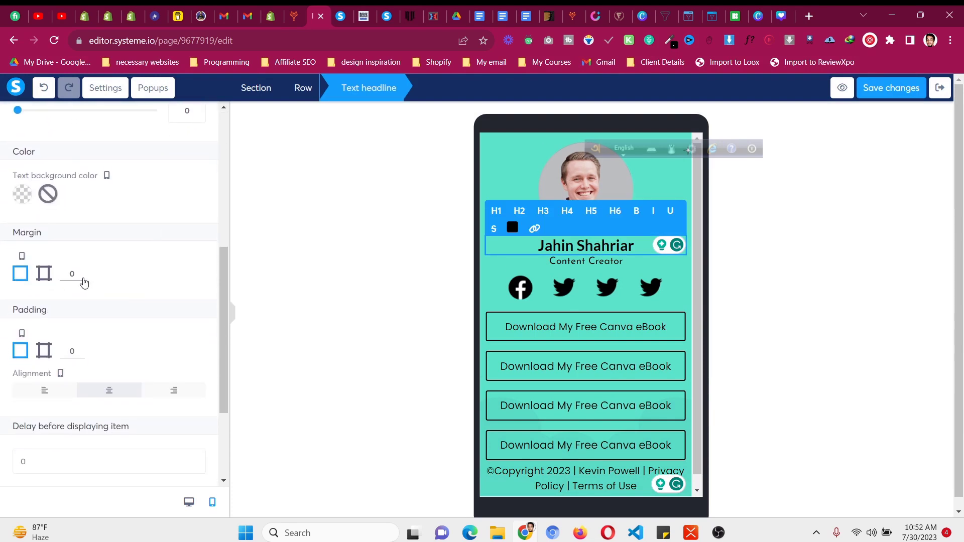
{"action": "left_click", "coordinate": [44, 273]}
{"action": "left_click", "coordinate": [80, 272]}
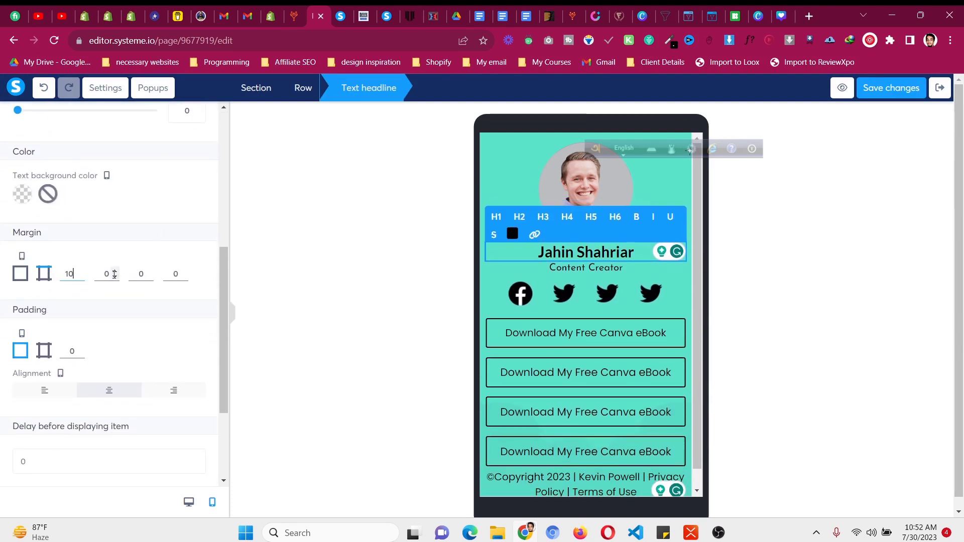
{"action": "left_click", "coordinate": [149, 271]}
{"action": "left_click", "coordinate": [150, 271]}
{"action": "left_click", "coordinate": [149, 271]}
{"action": "left_click", "coordinate": [150, 271]}
{"action": "left_click", "coordinate": [149, 270]}
{"action": "key", "text": "Escape"}
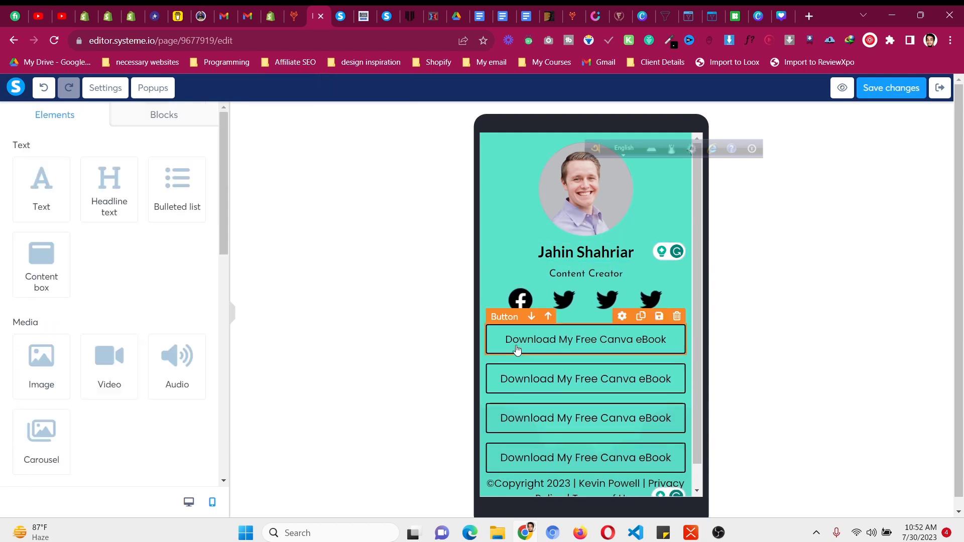
Set the copyright text's mobile top margin to 10 to separate it from the last link button
{"action": "scroll", "coordinate": [530, 240], "scroll_direction": "down", "scroll_amount": 1}
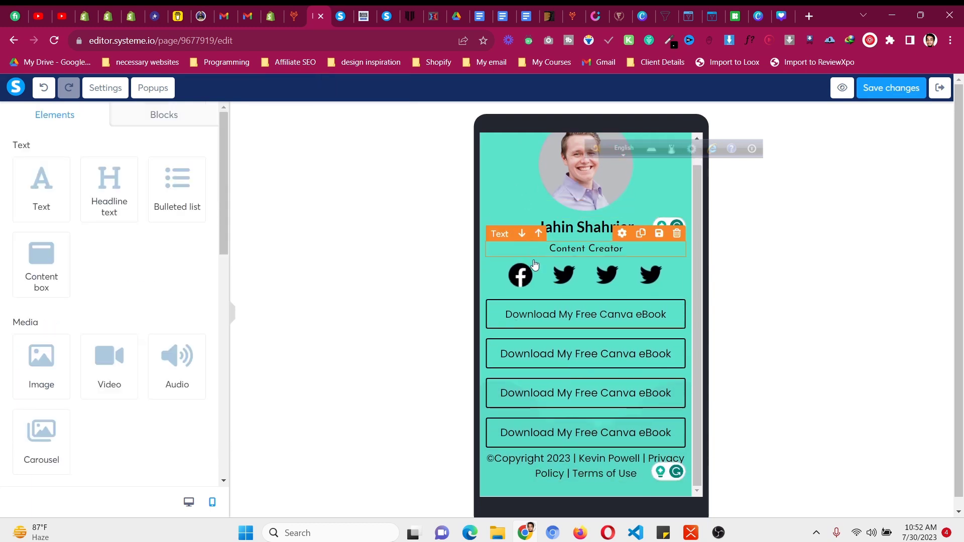
{"action": "left_click", "coordinate": [611, 458]}
{"action": "scroll", "coordinate": [166, 360], "scroll_direction": "down", "scroll_amount": 7}
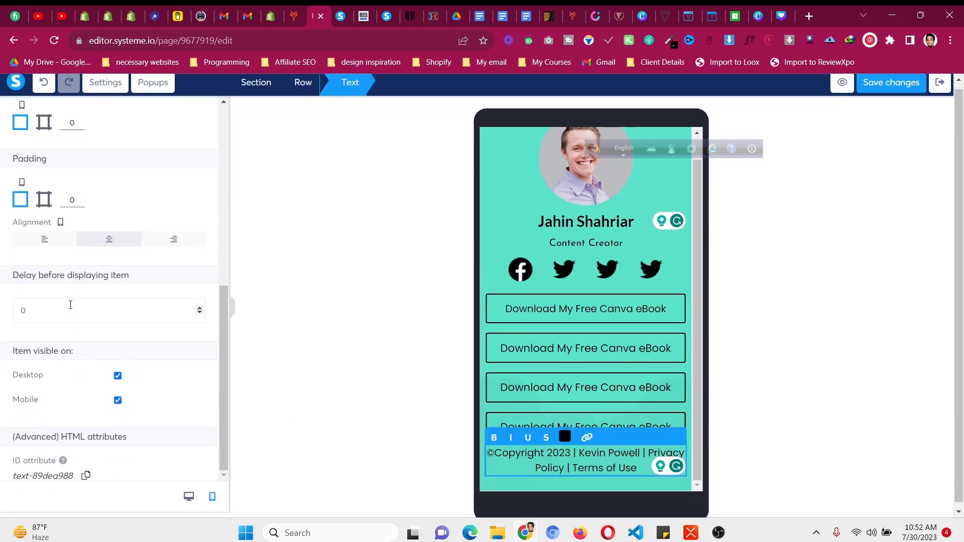
{"action": "left_click", "coordinate": [45, 128]}
{"action": "left_click", "coordinate": [81, 126]}
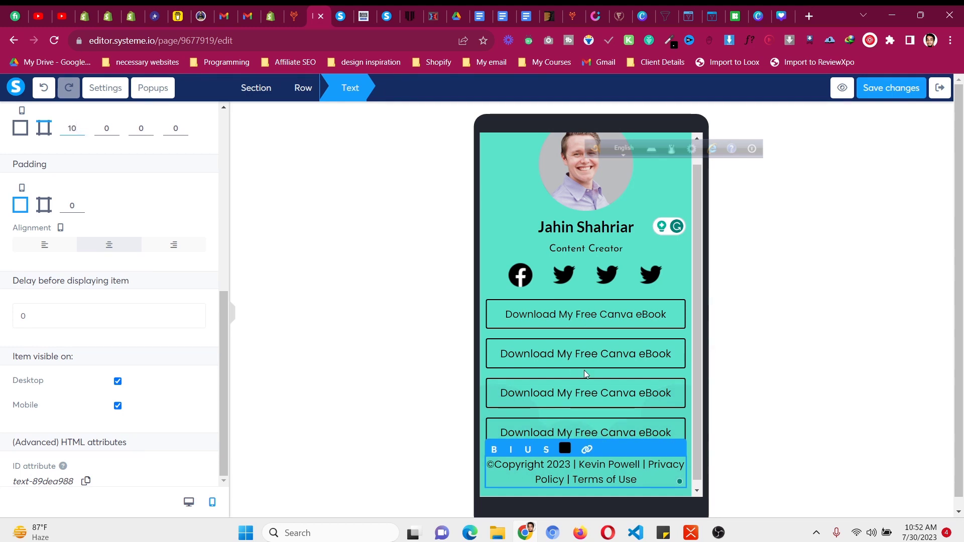
{"action": "key", "text": "Escape"}
{"action": "scroll", "coordinate": [601, 495], "scroll_direction": "up", "scroll_amount": 1}
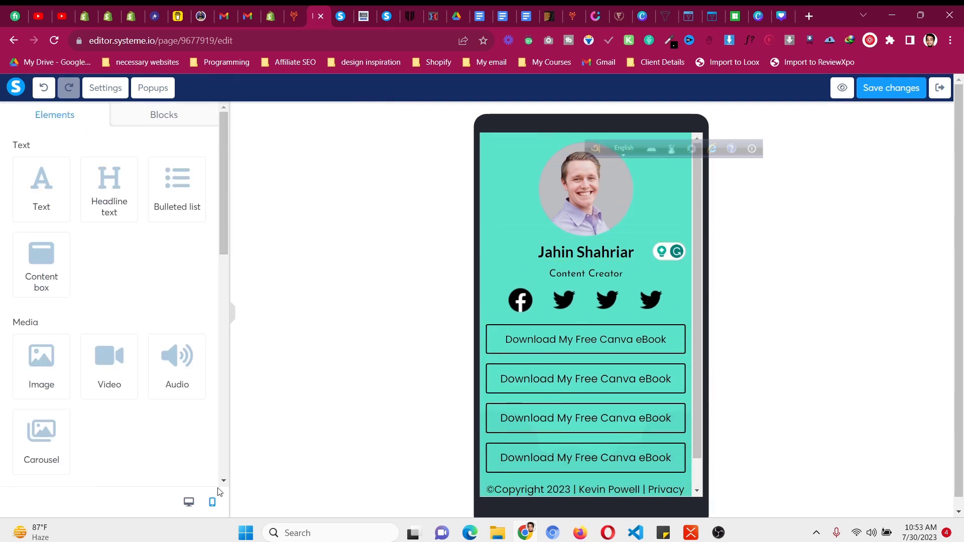
Check the whole page in the desktop layout and save the changes
{"action": "left_click", "coordinate": [189, 502]}
{"action": "scroll", "coordinate": [712, 301], "scroll_direction": "down", "scroll_amount": 1}
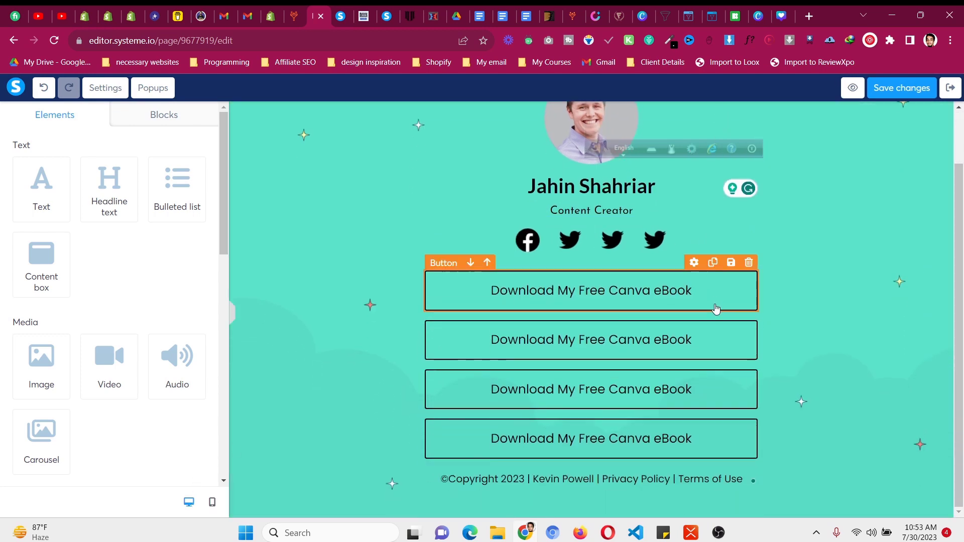
{"action": "scroll", "coordinate": [716, 305], "scroll_direction": "up", "scroll_amount": 1}
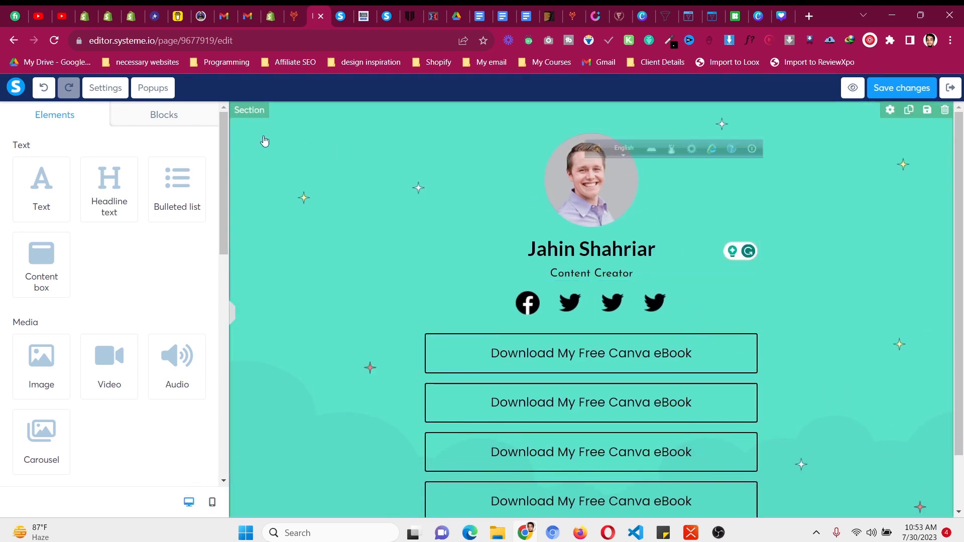
{"action": "scroll", "coordinate": [264, 143], "scroll_direction": "down", "scroll_amount": 1}
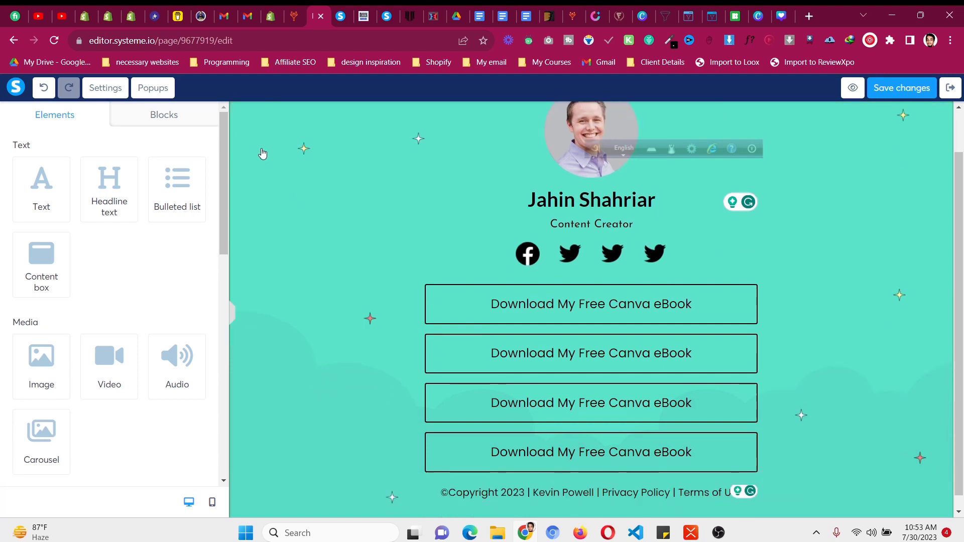
{"action": "left_click", "coordinate": [901, 91]}
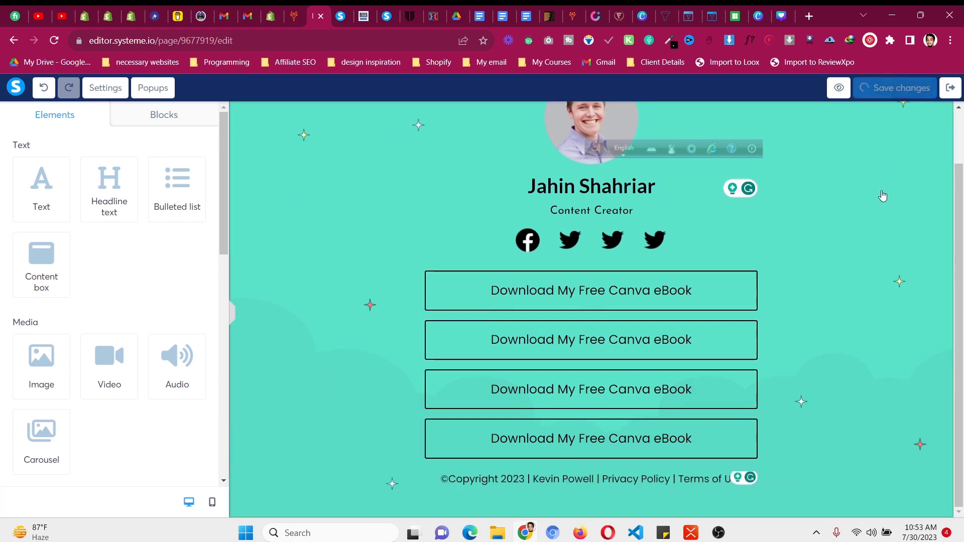
Exit the page editor and open the list of funnels
{"action": "left_click", "coordinate": [959, 90]}
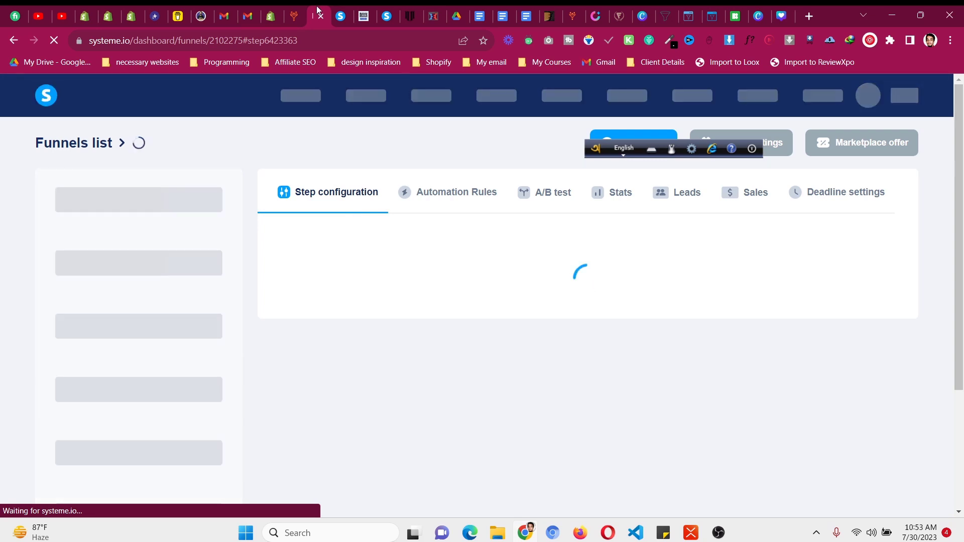
{"action": "scroll", "coordinate": [311, 299], "scroll_direction": "down", "scroll_amount": 1}
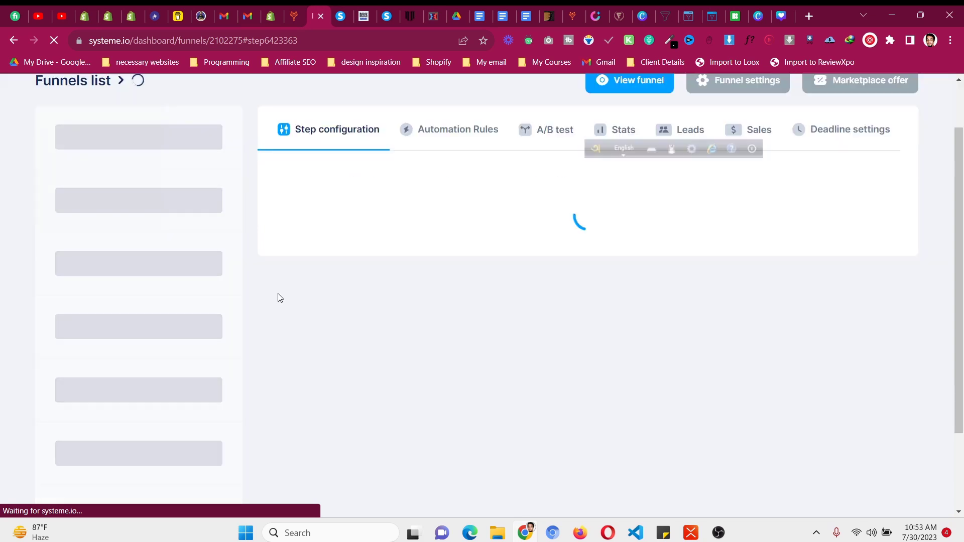
{"action": "scroll", "coordinate": [279, 298], "scroll_direction": "up", "scroll_amount": 1}
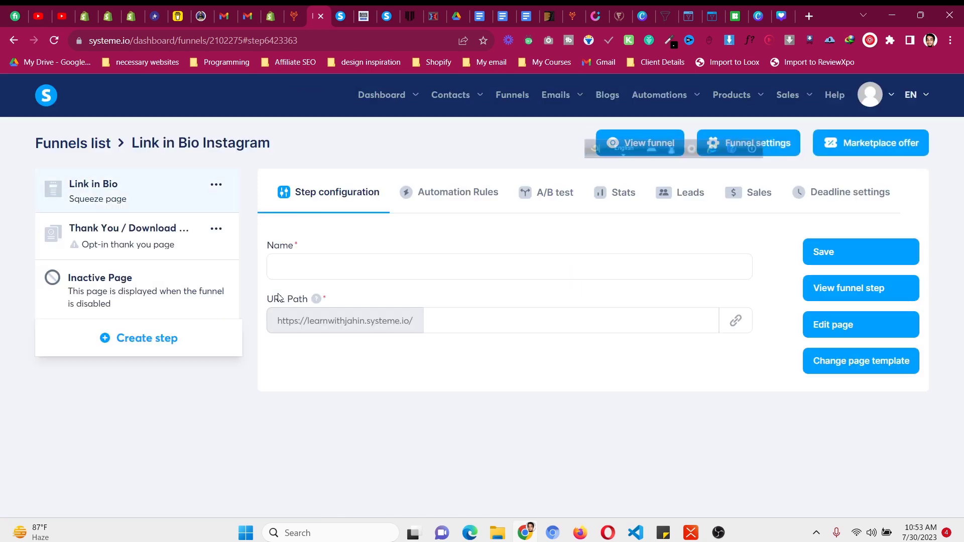
{"action": "left_click", "coordinate": [524, 97]}
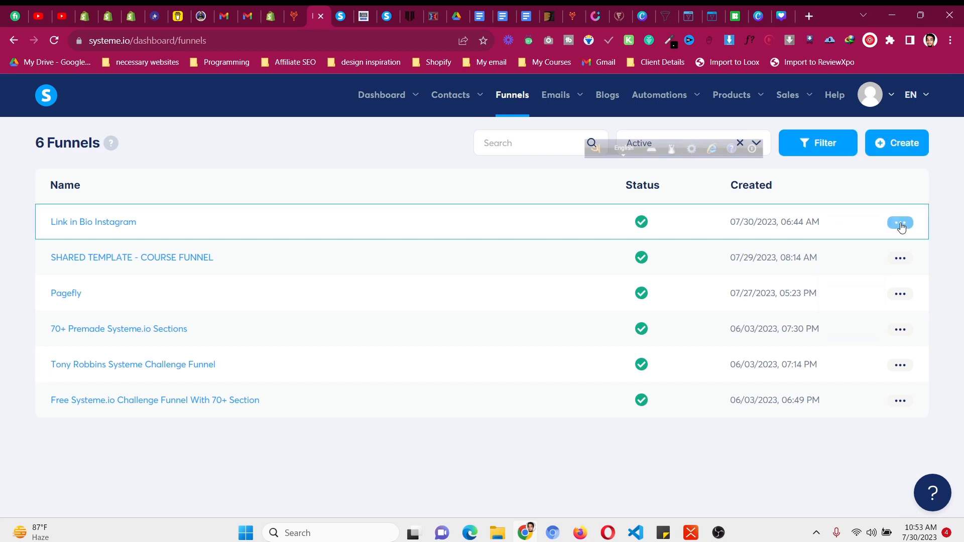
{"action": "left_click", "coordinate": [900, 222]}
{"action": "left_click", "coordinate": [864, 301]}
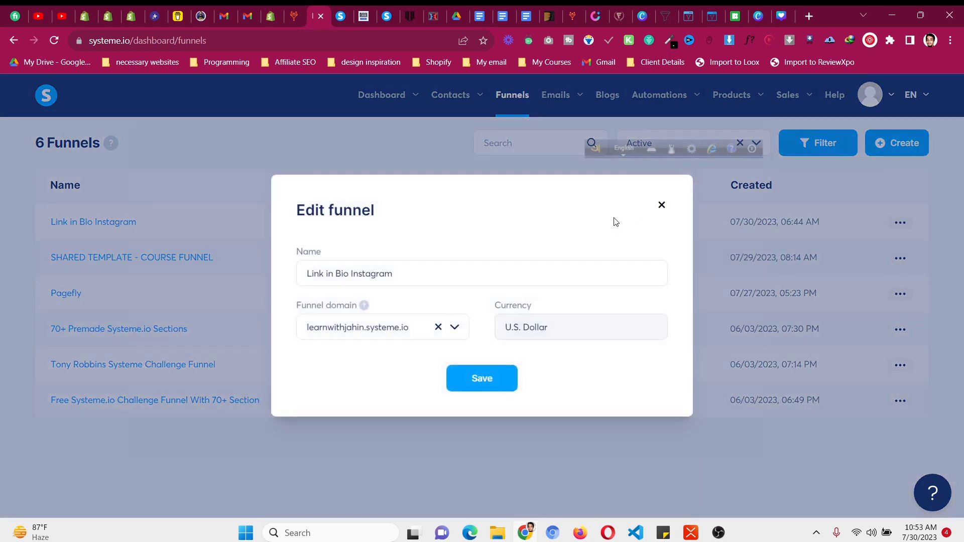
{"action": "left_click", "coordinate": [455, 328]}
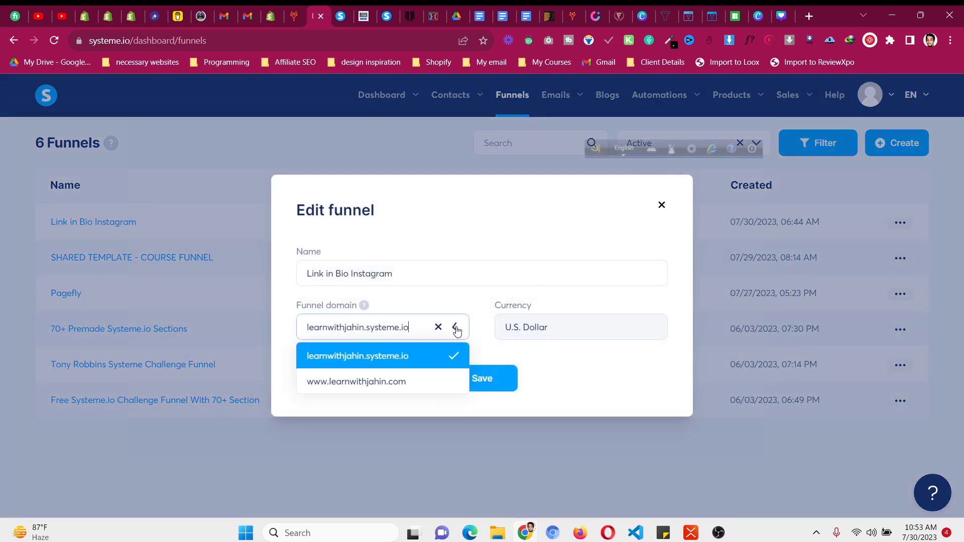
{"action": "left_click", "coordinate": [400, 382]}
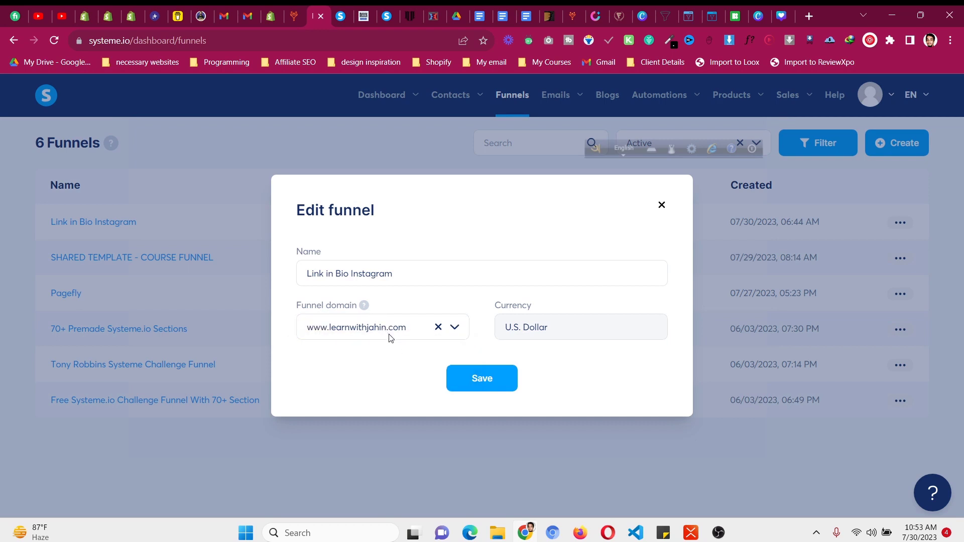
{"action": "left_click", "coordinate": [474, 387]}
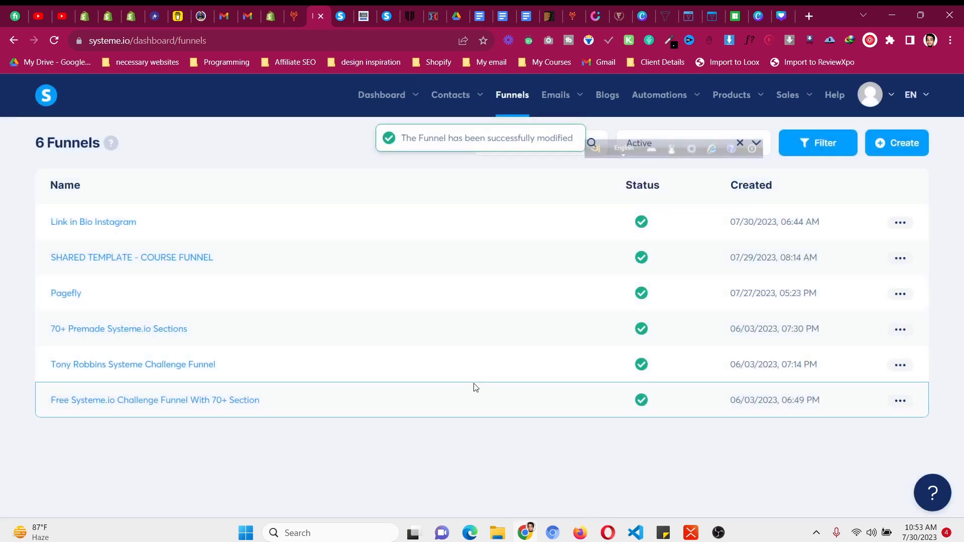
{"action": "left_click", "coordinate": [112, 222]}
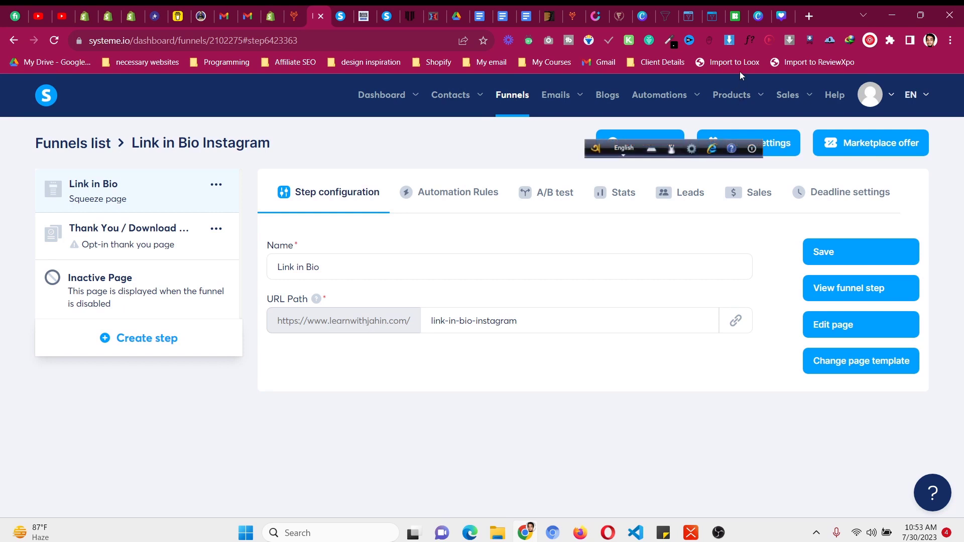
{"action": "mouse_move", "coordinate": [566, 100]}
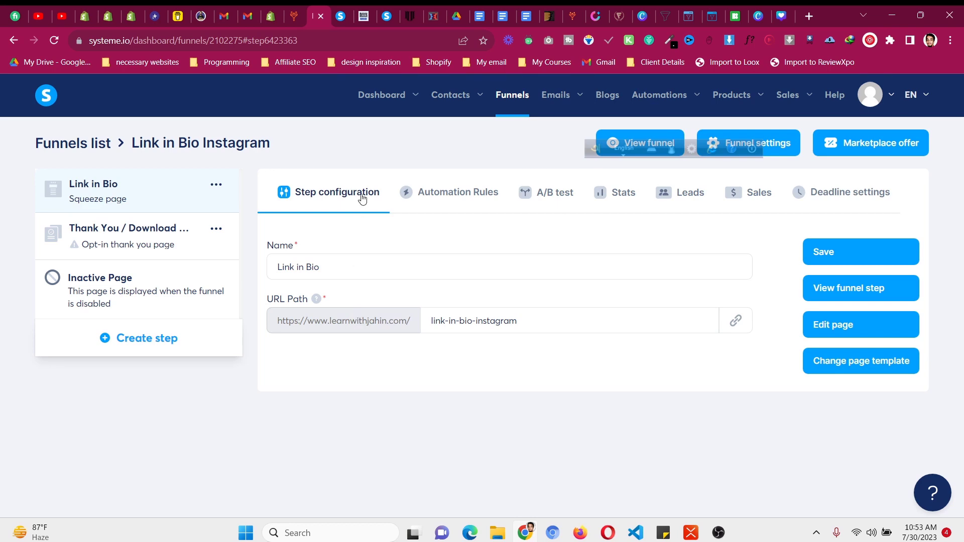
Examine the published link-in-bio template page for its opt-in form, link buttons, video, footer and product layouts
{"action": "left_click", "coordinate": [343, 15]}
{"action": "scroll", "coordinate": [365, 172], "scroll_direction": "up", "scroll_amount": 5}
{"action": "scroll", "coordinate": [365, 173], "scroll_direction": "down", "scroll_amount": 14}
{"action": "scroll", "coordinate": [365, 172], "scroll_direction": "down", "scroll_amount": 2}
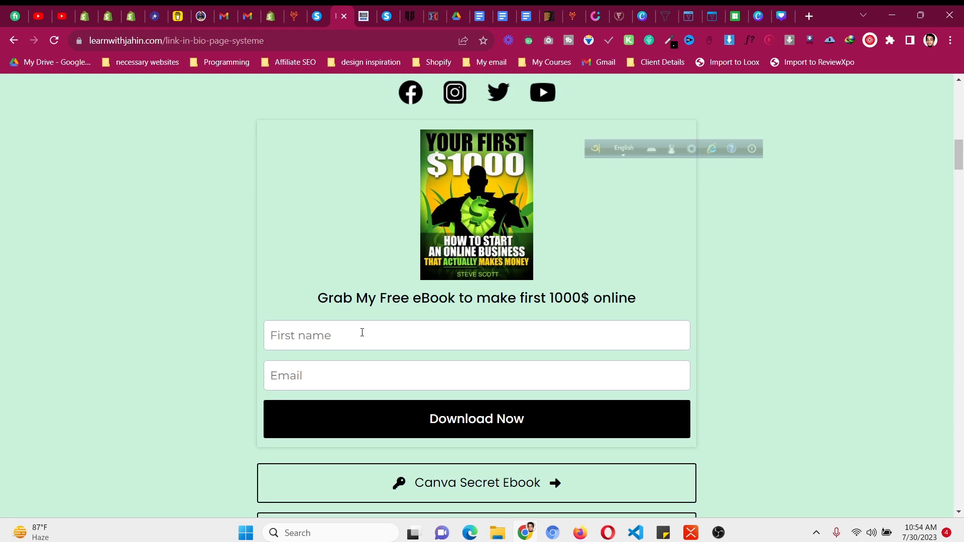
{"action": "scroll", "coordinate": [364, 337], "scroll_direction": "down", "scroll_amount": 4}
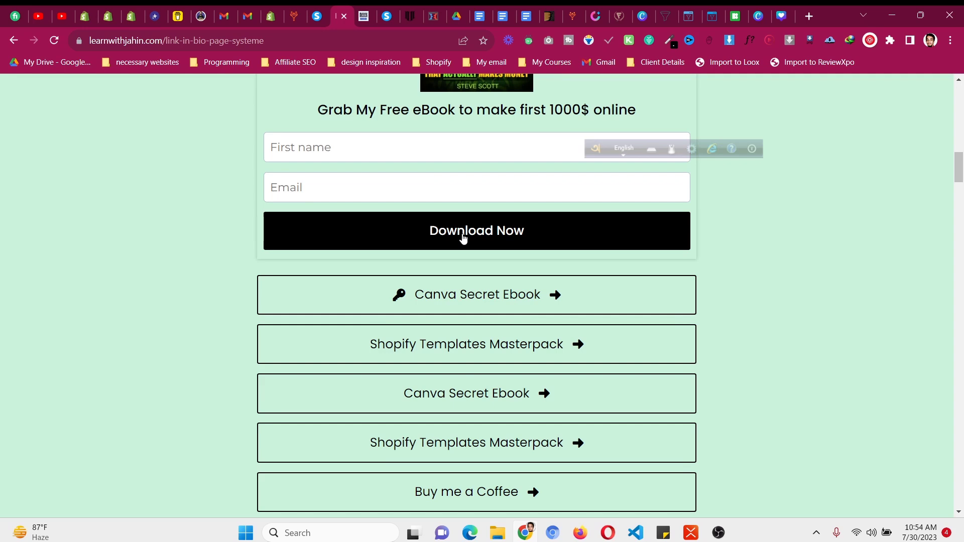
{"action": "scroll", "coordinate": [463, 238], "scroll_direction": "down", "scroll_amount": 15}
{"action": "scroll", "coordinate": [463, 239], "scroll_direction": "down", "scroll_amount": 20}
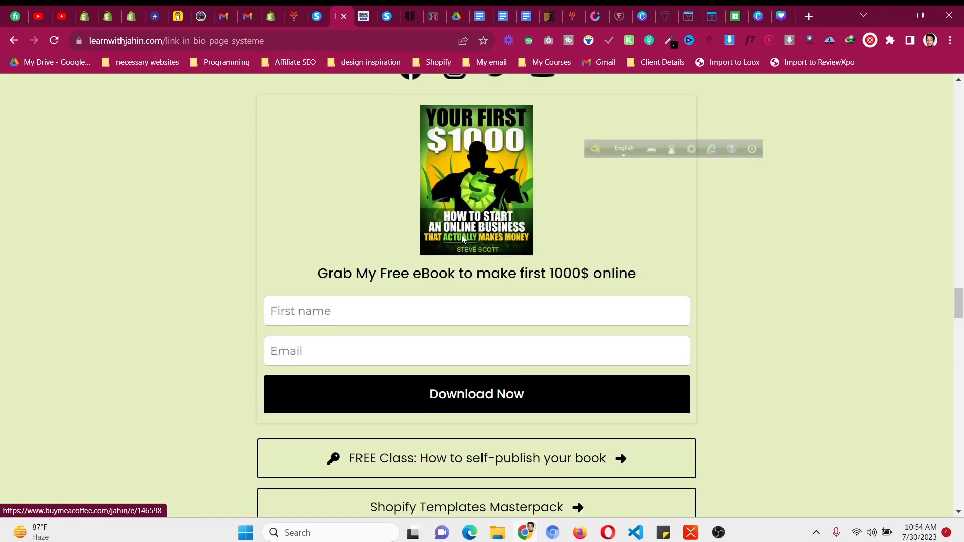
{"action": "scroll", "coordinate": [462, 238], "scroll_direction": "up", "scroll_amount": 3}
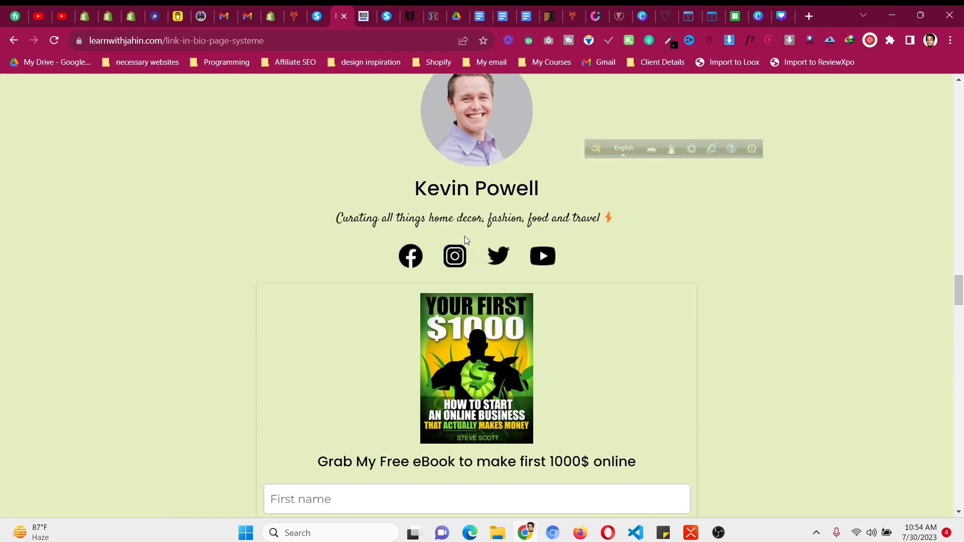
{"action": "scroll", "coordinate": [465, 236], "scroll_direction": "down", "scroll_amount": 13}
{"action": "scroll", "coordinate": [465, 240], "scroll_direction": "up", "scroll_amount": 4}
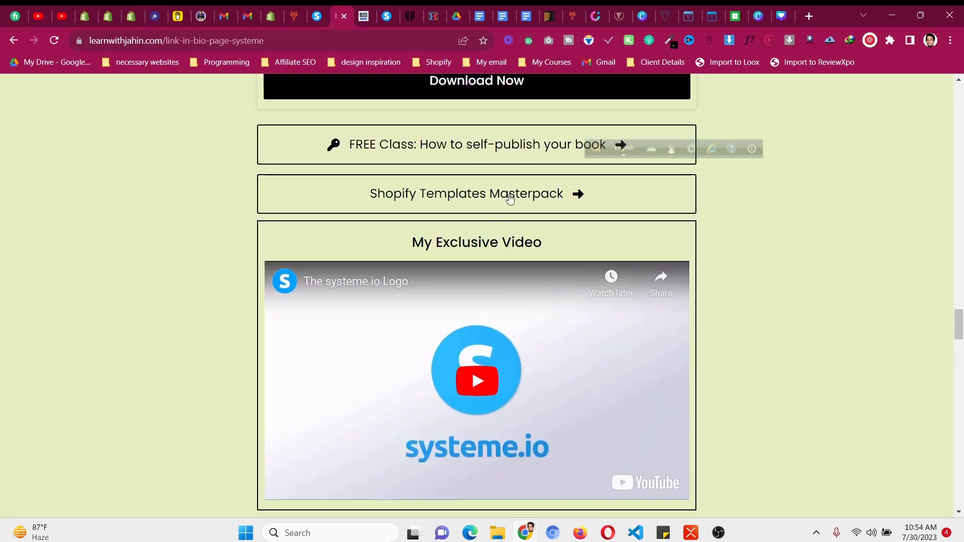
{"action": "scroll", "coordinate": [496, 241], "scroll_direction": "down", "scroll_amount": 10}
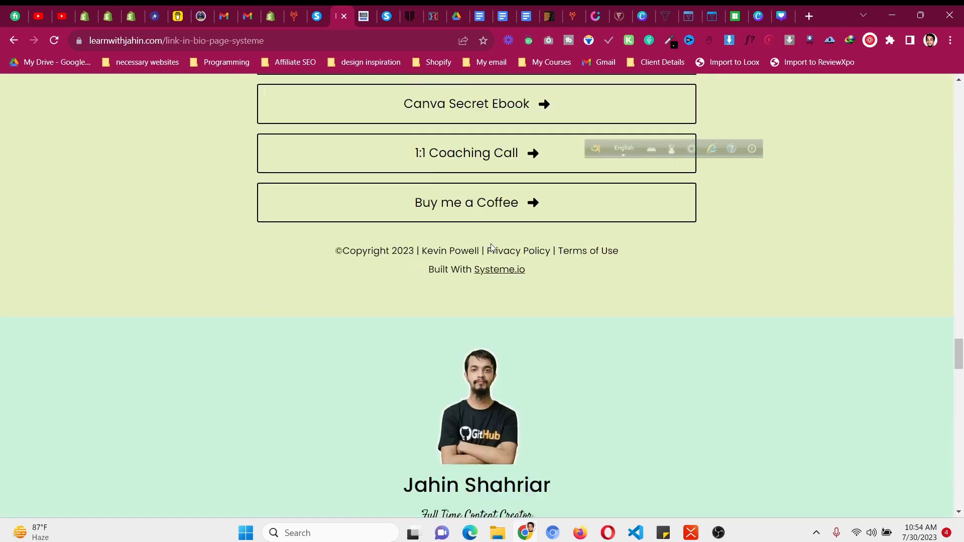
{"action": "scroll", "coordinate": [490, 246], "scroll_direction": "up", "scroll_amount": 5}
{"action": "scroll", "coordinate": [492, 245], "scroll_direction": "up", "scroll_amount": 1}
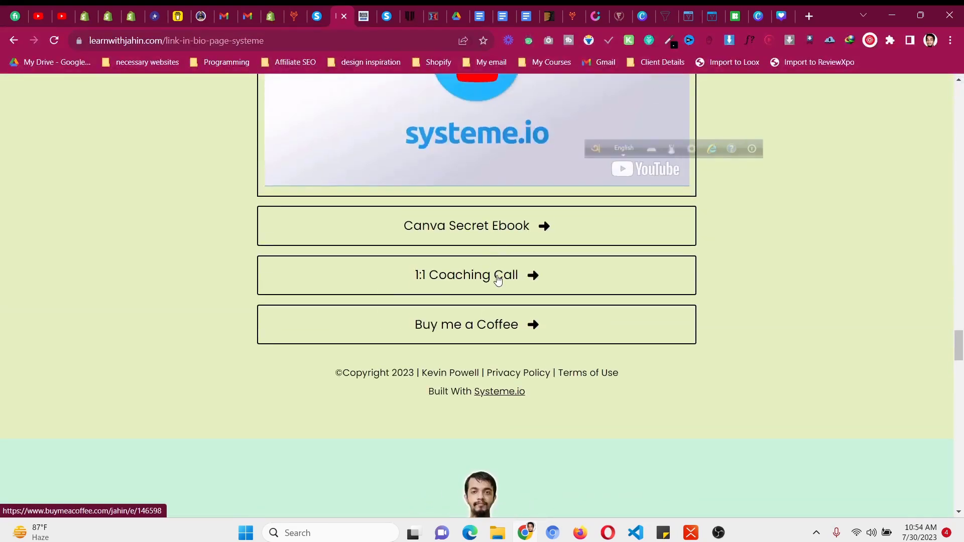
{"action": "scroll", "coordinate": [497, 279], "scroll_direction": "down", "scroll_amount": 2}
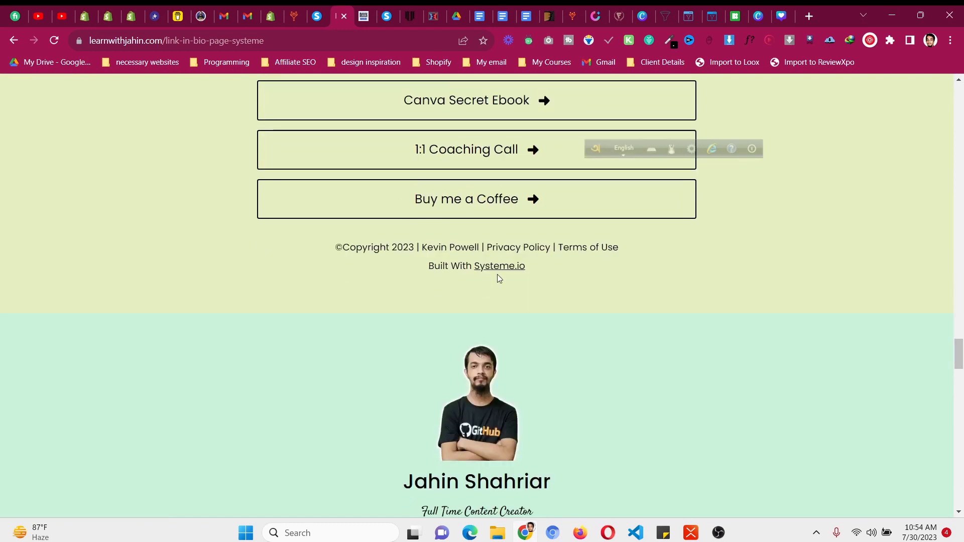
{"action": "scroll", "coordinate": [500, 151], "scroll_direction": "down", "scroll_amount": 4}
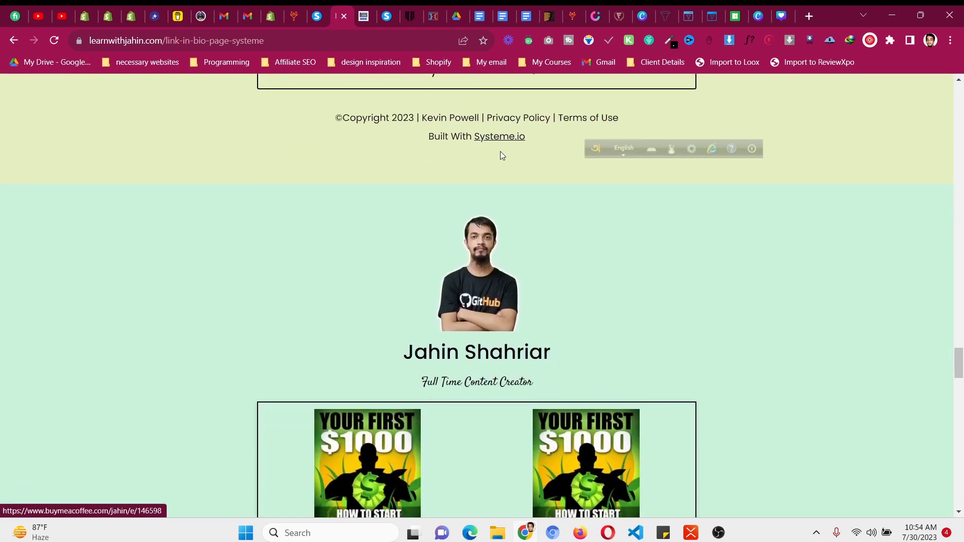
{"action": "scroll", "coordinate": [502, 159], "scroll_direction": "down", "scroll_amount": 2}
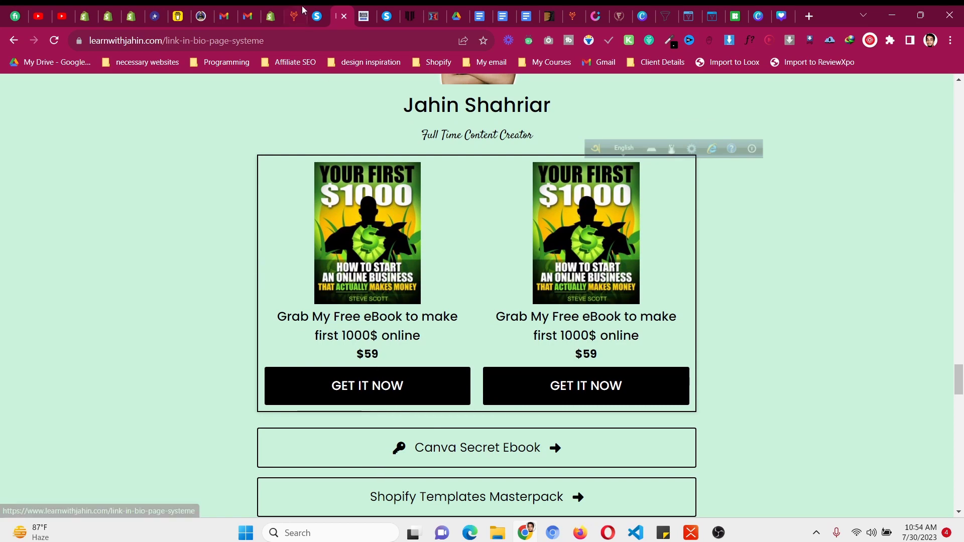
Return to the Link in Bio Instagram funnel, move the floating language toolbar out of the way and view the product options
{"action": "left_click", "coordinate": [316, 13]}
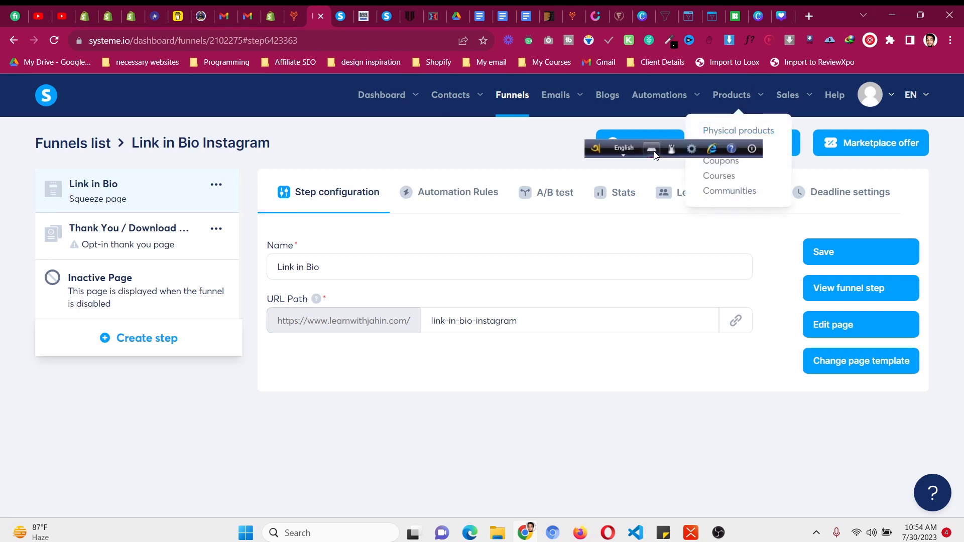
{"action": "left_click_drag", "start_coordinate": [596, 146], "coordinate": [614, 54]}
{"action": "mouse_move", "coordinate": [745, 101]}
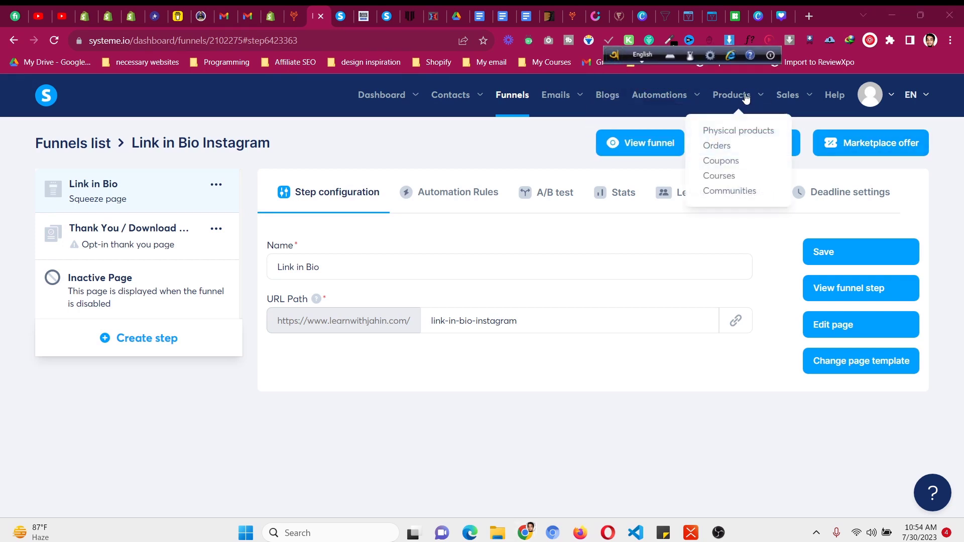